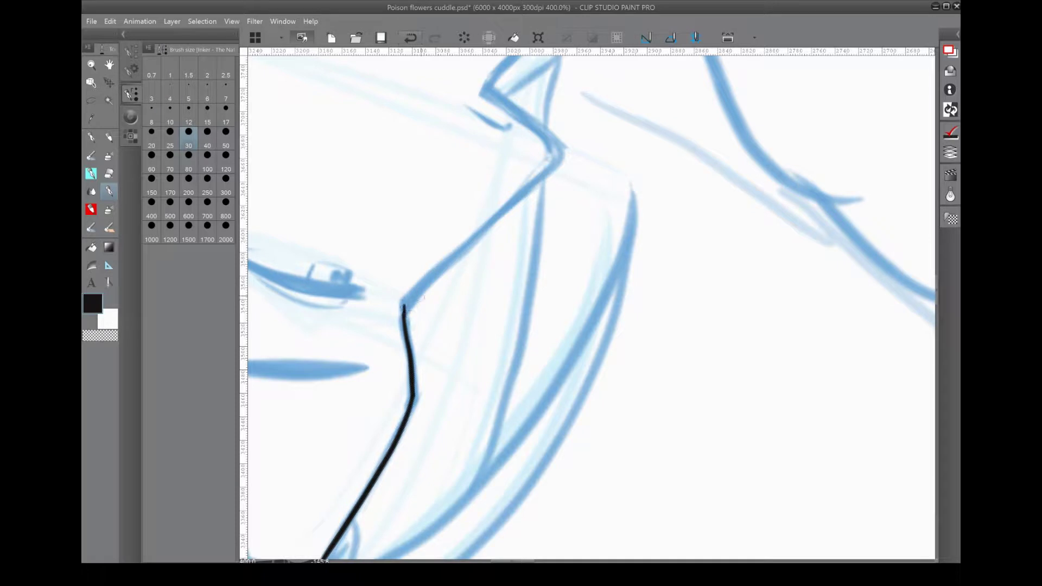
# Ink the face profile from the brow through the nose, lips and mouth line over the blue sketch.
pyautogui.hotkey('ctrl', 'z')
pyautogui.moveTo(404, 308); pyautogui.dragTo(559, 160)
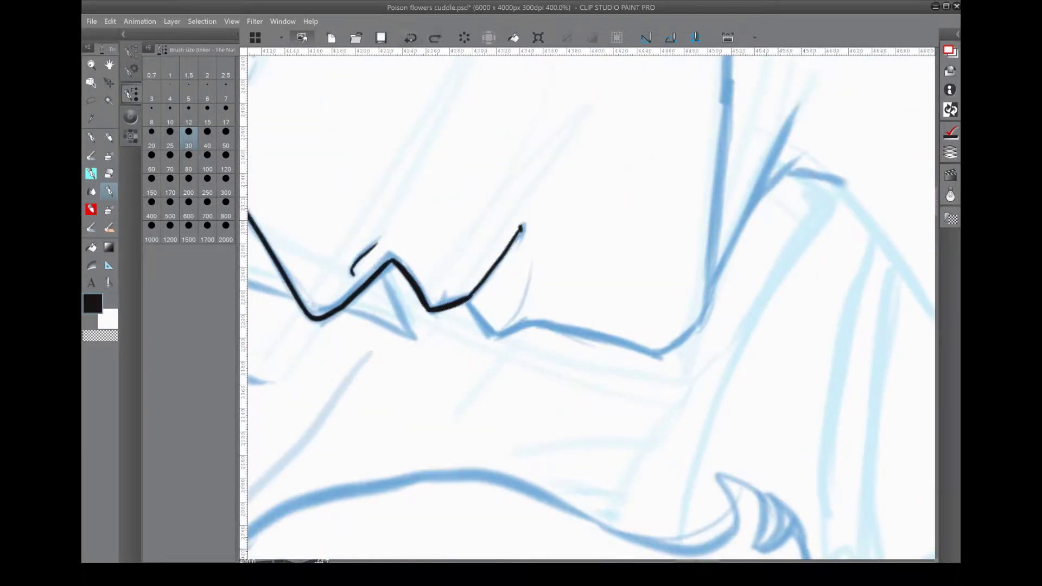
pyautogui.moveTo(440, 226); pyautogui.dragTo(359, 392)
pyautogui.hotkey('ctrl', 'z')
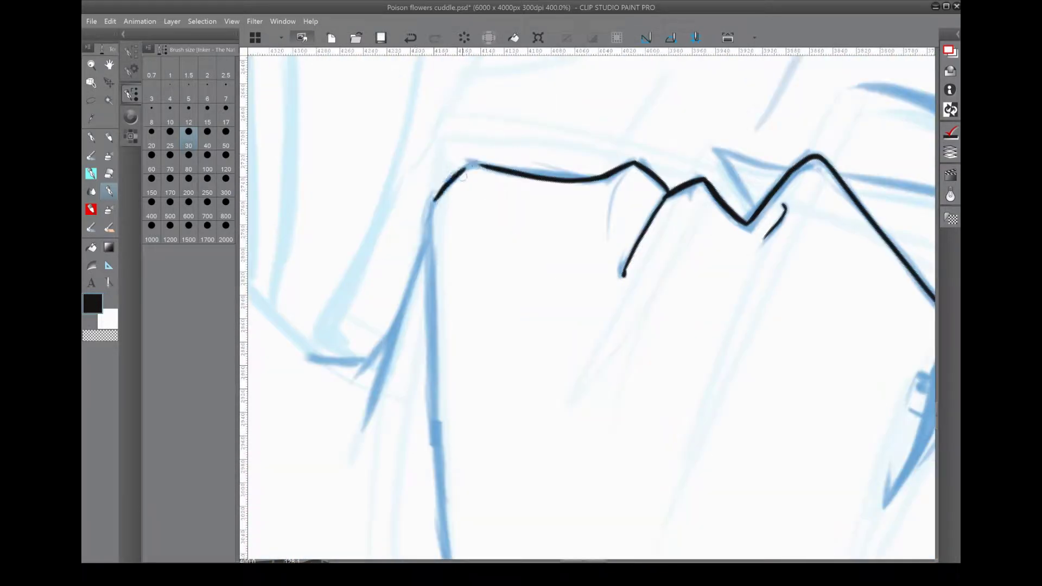
# Ink the chin and the long jawline running up towards the ear.
pyautogui.moveTo(436, 196); pyautogui.dragTo(428, 245)
pyautogui.moveTo(337, 386); pyautogui.dragTo(332, 442)
pyautogui.hotkey('ctrl', 'z')
pyautogui.moveTo(632, 90)
pyautogui.mouseDown()
pyautogui.moveTo(340, 394)
pyautogui.moveTo(435, 268)
pyautogui.mouseUp()
pyautogui.hotkey('ctrl', 'z')
pyautogui.moveTo(438, 208); pyautogui.dragTo(405, 321)
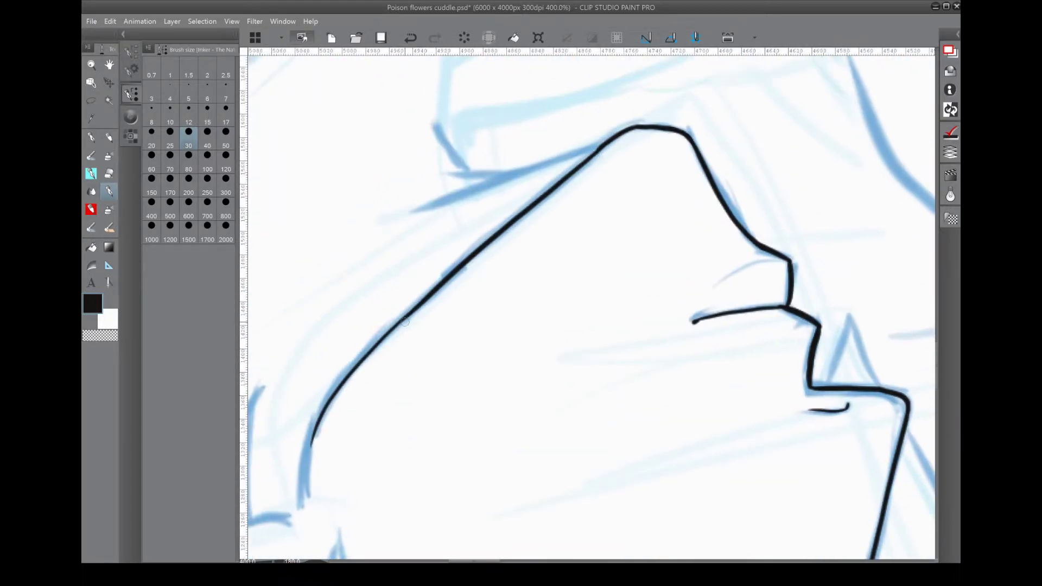
# Ink the ear's outer contour and start its inner folds.
pyautogui.moveTo(404, 217)
pyautogui.mouseDown()
pyautogui.moveTo(398, 264)
pyautogui.moveTo(411, 278)
pyautogui.moveTo(413, 326)
pyautogui.moveTo(396, 418)
pyautogui.mouseUp()
pyautogui.moveTo(353, 197); pyautogui.dragTo(452, 143)
pyautogui.moveTo(513, 217); pyautogui.dragTo(505, 391)
pyautogui.hotkey('ctrl', 'z')
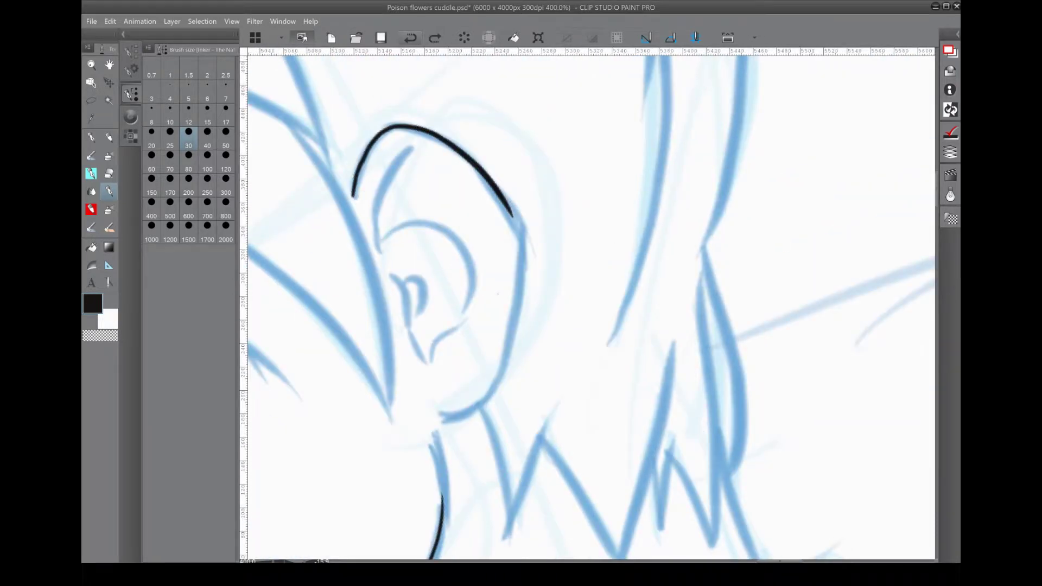
pyautogui.moveTo(488, 326); pyautogui.dragTo(434, 217)
pyautogui.moveTo(376, 102); pyautogui.dragTo(380, 310)
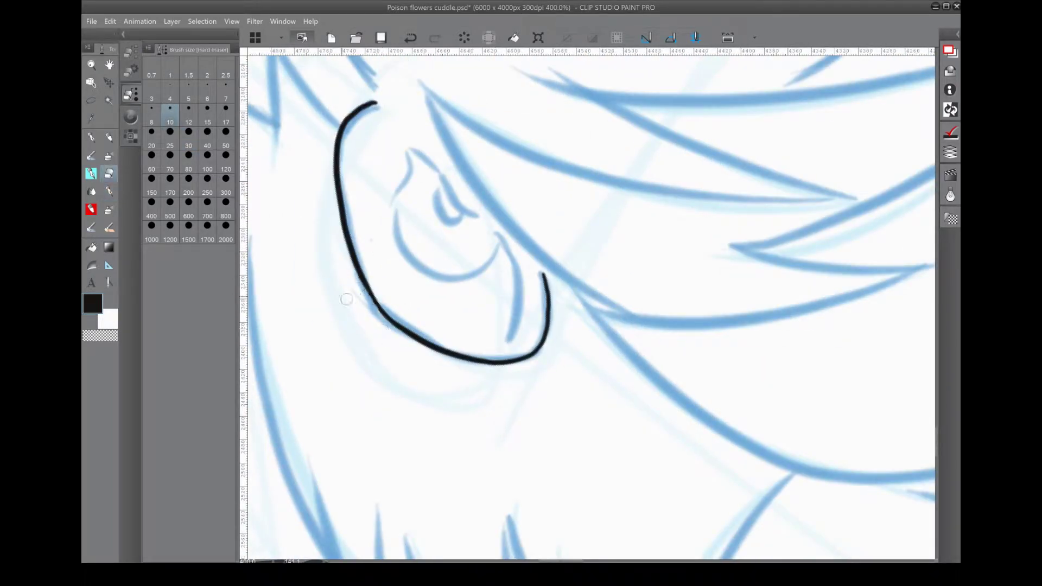
pyautogui.moveTo(543, 274); pyautogui.dragTo(414, 246)
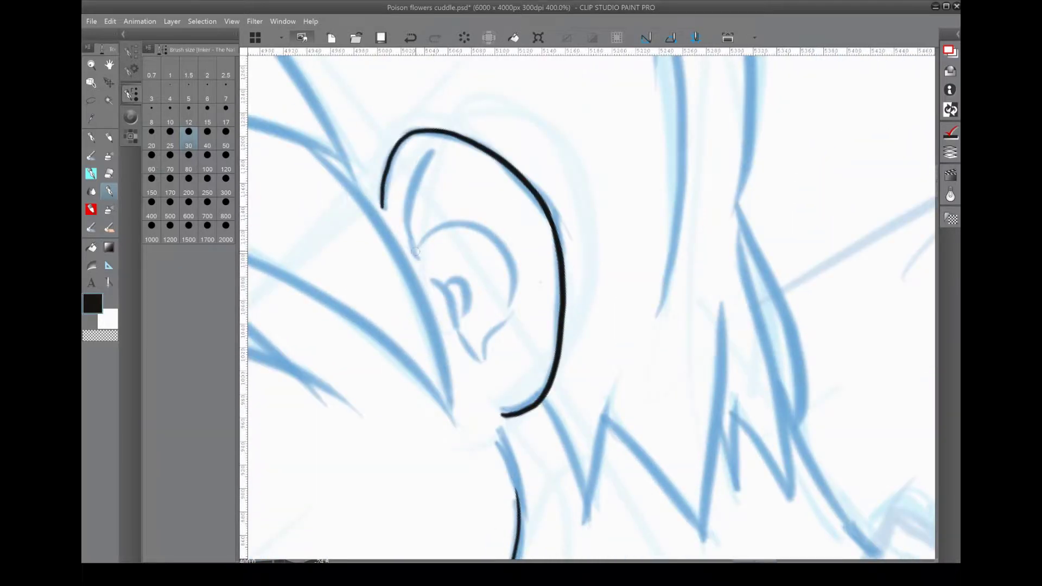
pyautogui.moveTo(483, 288); pyautogui.dragTo(435, 250)
# Ink the eye with a thick upper lash line, a thin eyelid crease and the iris outline.
pyautogui.moveTo(383, 318); pyautogui.dragTo(449, 248)
pyautogui.hotkey('ctrl', 'z')
pyautogui.moveTo(387, 311)
pyautogui.mouseDown()
pyautogui.moveTo(522, 211)
pyautogui.moveTo(488, 244)
pyautogui.moveTo(423, 272)
pyautogui.mouseUp()
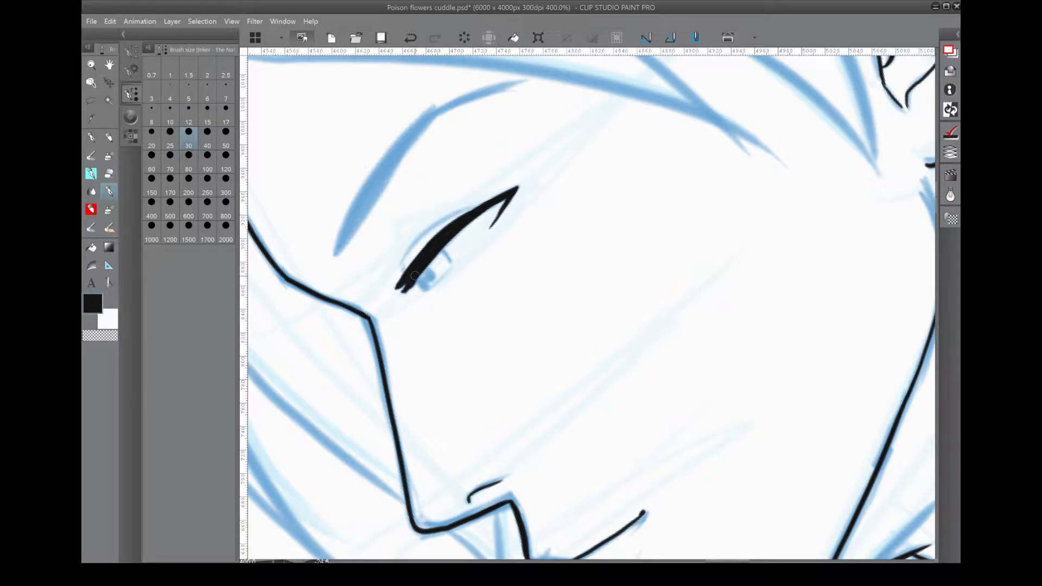
pyautogui.moveTo(411, 249); pyautogui.dragTo(449, 217)
pyautogui.moveTo(438, 249)
pyautogui.mouseDown()
pyautogui.moveTo(471, 228)
pyautogui.moveTo(515, 260)
pyautogui.mouseUp()
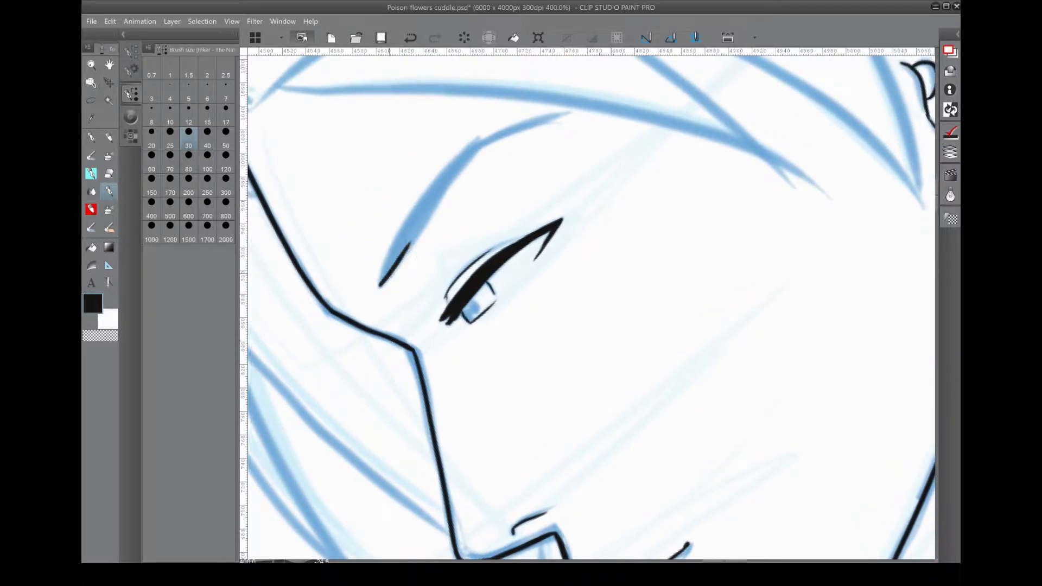
# Outline the eyebrow, fill it solid black and extend its tapered tail.
pyautogui.press('h')
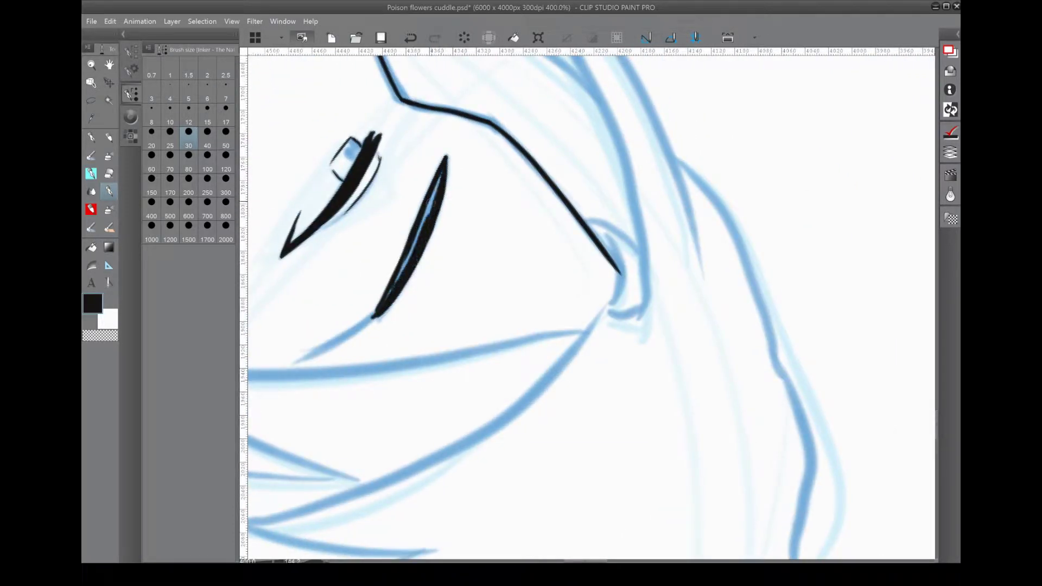
pyautogui.moveTo(441, 182); pyautogui.dragTo(500, 118)
pyautogui.press('h')
pyautogui.press('e')
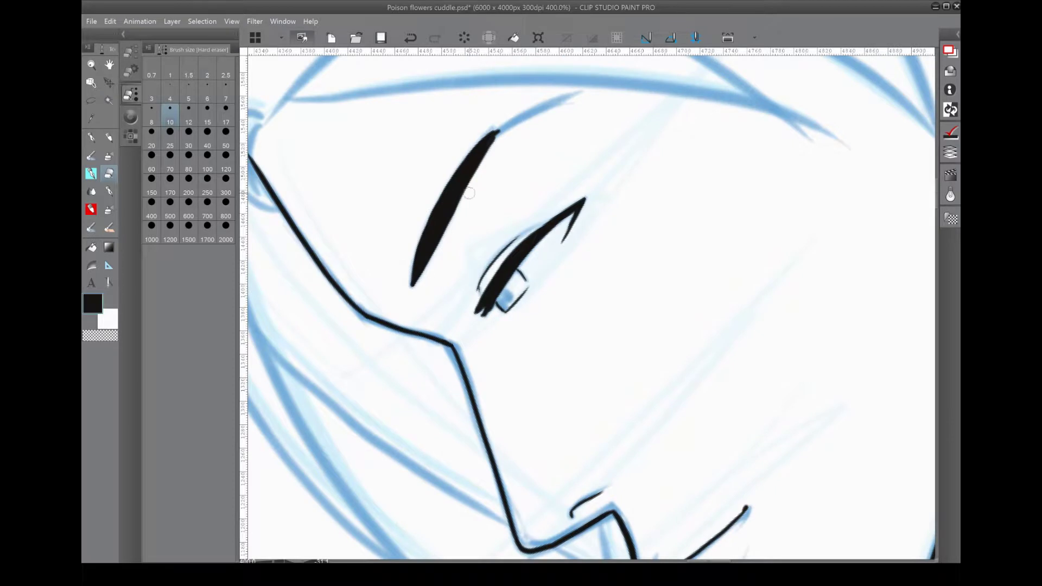
pyautogui.press('p')
pyautogui.moveTo(418, 269); pyautogui.dragTo(411, 285)
pyautogui.moveTo(459, 155)
pyautogui.mouseDown()
pyautogui.moveTo(415, 232)
pyautogui.moveTo(467, 194)
pyautogui.moveTo(451, 152)
pyautogui.moveTo(326, 109)
pyautogui.moveTo(549, 447)
pyautogui.moveTo(550, 404)
pyautogui.mouseUp()
# Ink the first pointed fringe strands beside the eyebrow.
pyautogui.press('e')
pyautogui.press('p')
pyautogui.moveTo(334, 412)
pyautogui.mouseDown()
pyautogui.moveTo(641, 111)
pyautogui.moveTo(432, 136)
pyautogui.mouseUp()
pyautogui.moveTo(598, 271); pyautogui.dragTo(543, 353)
pyautogui.moveTo(706, 298); pyautogui.dragTo(554, 298)
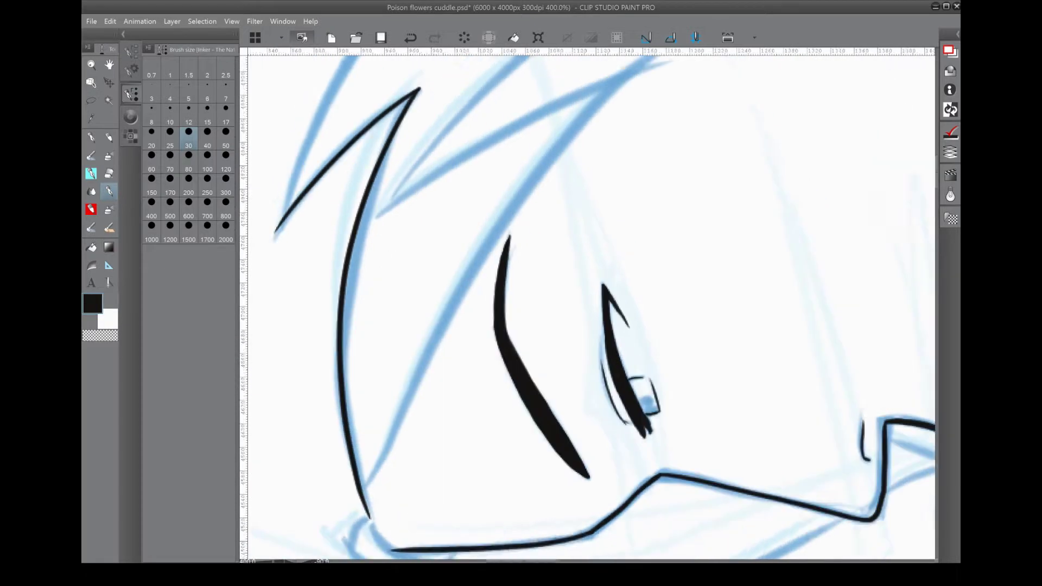
# Ink the large pointed fringe strand that sweeps past the eyebrow.
pyautogui.moveTo(488, 272); pyautogui.dragTo(448, 315)
pyautogui.moveTo(348, 532)
pyautogui.mouseDown()
pyautogui.moveTo(646, 89)
pyautogui.moveTo(470, 177)
pyautogui.mouseUp()
pyautogui.moveTo(543, 271); pyautogui.dragTo(602, 250)
pyautogui.moveTo(603, 97)
pyautogui.mouseDown()
pyautogui.moveTo(402, 327)
pyautogui.moveTo(430, 349)
pyautogui.moveTo(453, 235)
pyautogui.mouseUp()
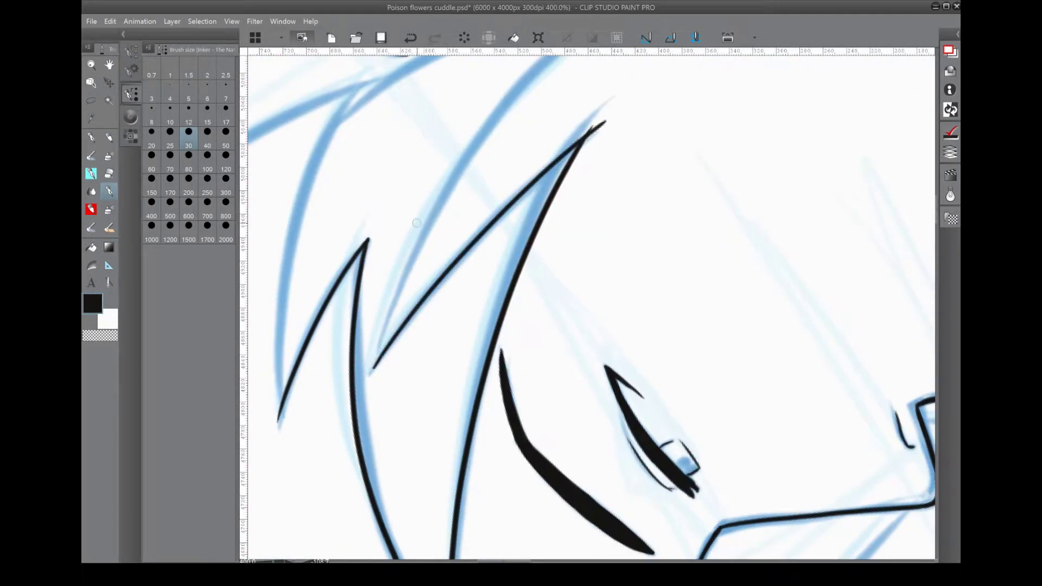
# Ink the upper fringe strands that end in a point near the ear.
pyautogui.press('e')
pyautogui.press('p')
pyautogui.moveTo(348, 396); pyautogui.dragTo(687, 99)
pyautogui.press('h')
pyautogui.press('e')
pyautogui.press('h')
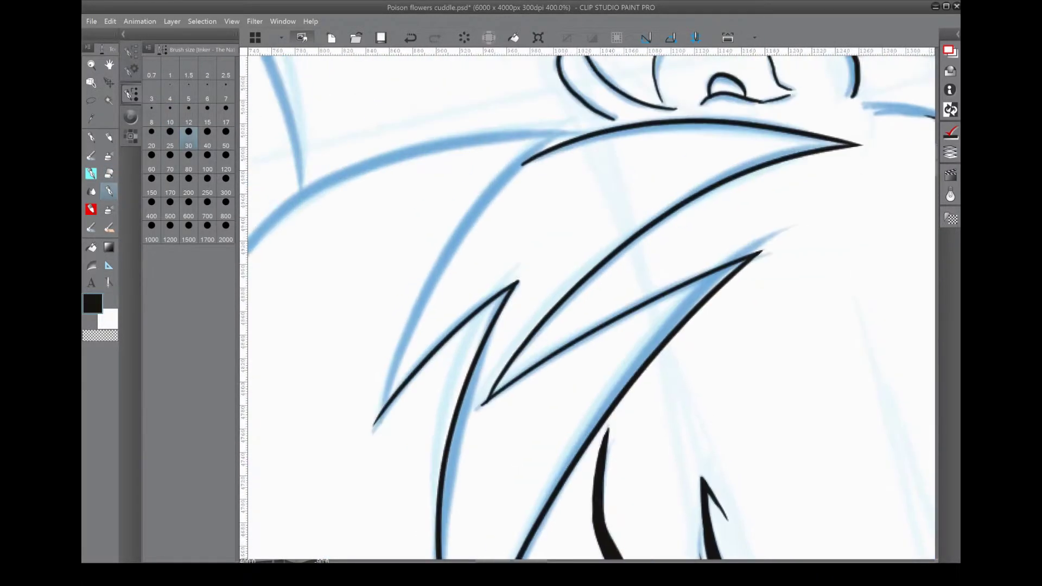
pyautogui.press('h')
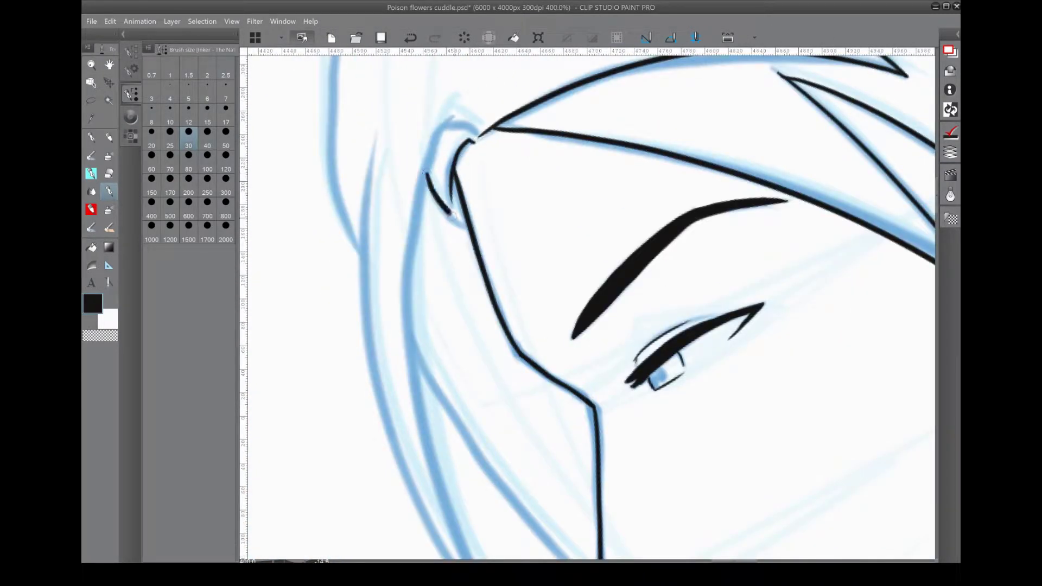
# Ink the hair curl at the hairline and the curved edges of the front lock.
pyautogui.hotkey('ctrl', 'z')
pyautogui.moveTo(449, 130)
pyautogui.mouseDown()
pyautogui.moveTo(640, 81)
pyautogui.moveTo(309, 469)
pyautogui.mouseUp()
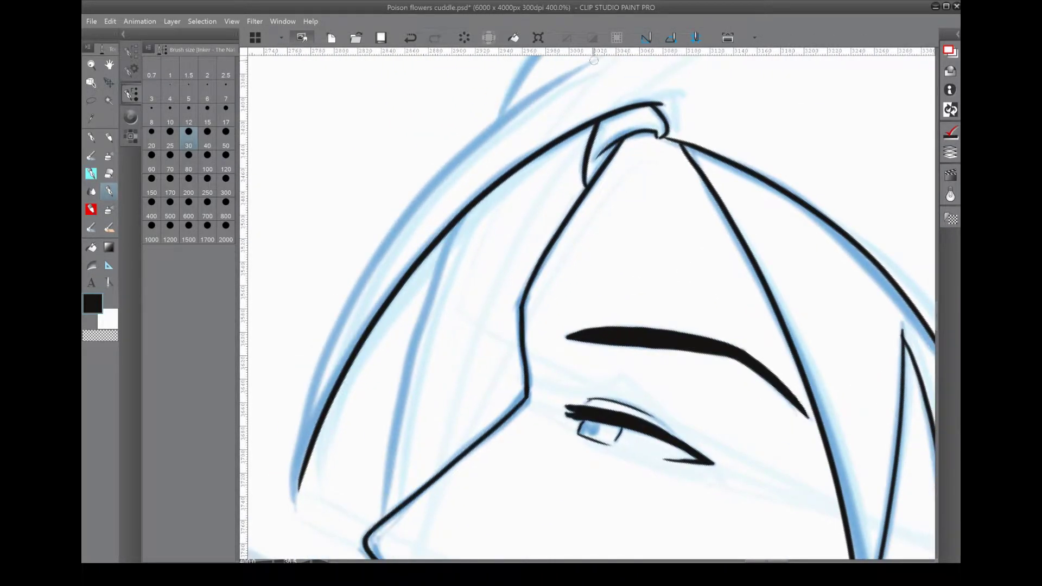
pyautogui.scroll(-3, 594, 60)
pyautogui.moveTo(380, 304)
pyautogui.mouseDown()
pyautogui.moveTo(436, 268)
pyautogui.moveTo(481, 314)
pyautogui.mouseUp()
pyautogui.moveTo(480, 313)
pyautogui.mouseDown()
pyautogui.moveTo(444, 384)
pyautogui.moveTo(489, 325)
pyautogui.mouseUp()
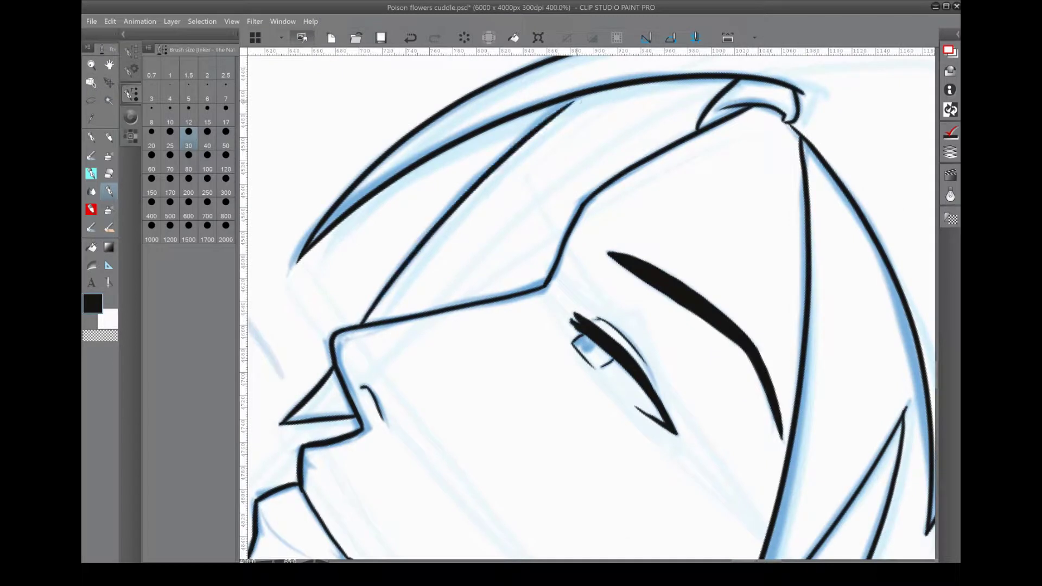
# Ink the remaining strands of the front hair around the face, redrawing the uneven strokes.
pyautogui.moveTo(420, 248); pyautogui.dragTo(488, 195)
pyautogui.moveTo(416, 383)
pyautogui.mouseDown()
pyautogui.moveTo(517, 172)
pyautogui.moveTo(585, 200)
pyautogui.mouseUp()
pyautogui.moveTo(543, 304); pyautogui.dragTo(565, 218)
pyautogui.moveTo(293, 429)
pyautogui.mouseDown()
pyautogui.moveTo(557, 111)
pyautogui.moveTo(462, 163)
pyautogui.moveTo(340, 293)
pyautogui.mouseUp()
pyautogui.hotkey('ctrl', 'z')
pyautogui.hotkey('ctrl', 'z')
pyautogui.moveTo(489, 217); pyautogui.dragTo(543, 201)
pyautogui.hotkey('ctrl', 'z')
pyautogui.moveTo(385, 413)
pyautogui.mouseDown()
pyautogui.moveTo(662, 100)
pyautogui.moveTo(614, 119)
pyautogui.mouseUp()
pyautogui.moveTo(489, 272)
pyautogui.mouseDown()
pyautogui.moveTo(516, 255)
pyautogui.moveTo(378, 407)
pyautogui.mouseUp()
pyautogui.moveTo(424, 266)
pyautogui.mouseDown()
pyautogui.moveTo(510, 179)
pyautogui.moveTo(609, 118)
pyautogui.moveTo(549, 168)
pyautogui.mouseUp()
pyautogui.press('e')
pyautogui.press('p')
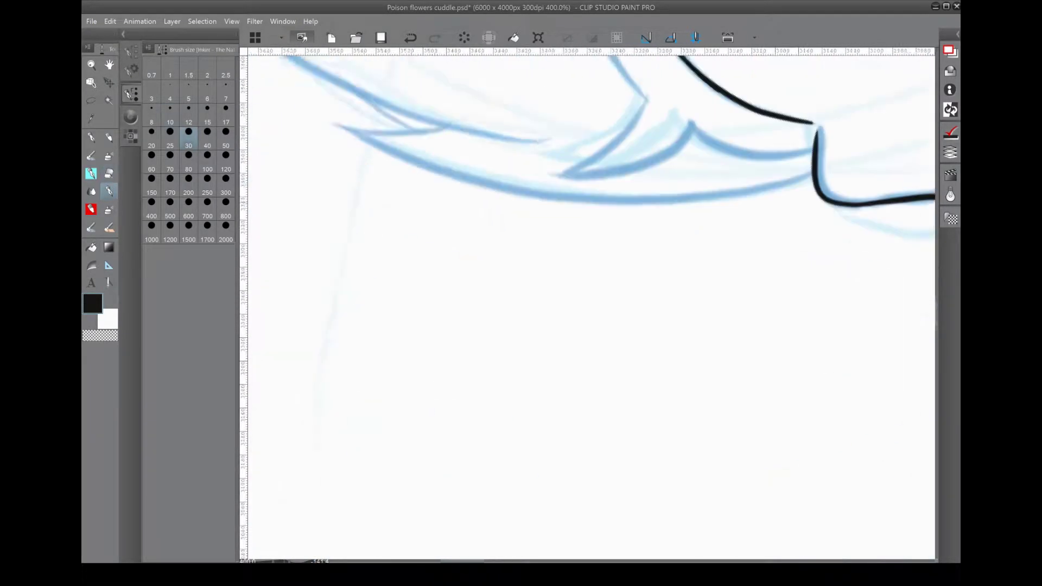
# Ink the curved horn-shaped tuft on top of the head and the hair contour beside it.
pyautogui.moveTo(422, 280); pyautogui.dragTo(510, 212)
pyautogui.moveTo(510, 212); pyautogui.dragTo(450, 254)
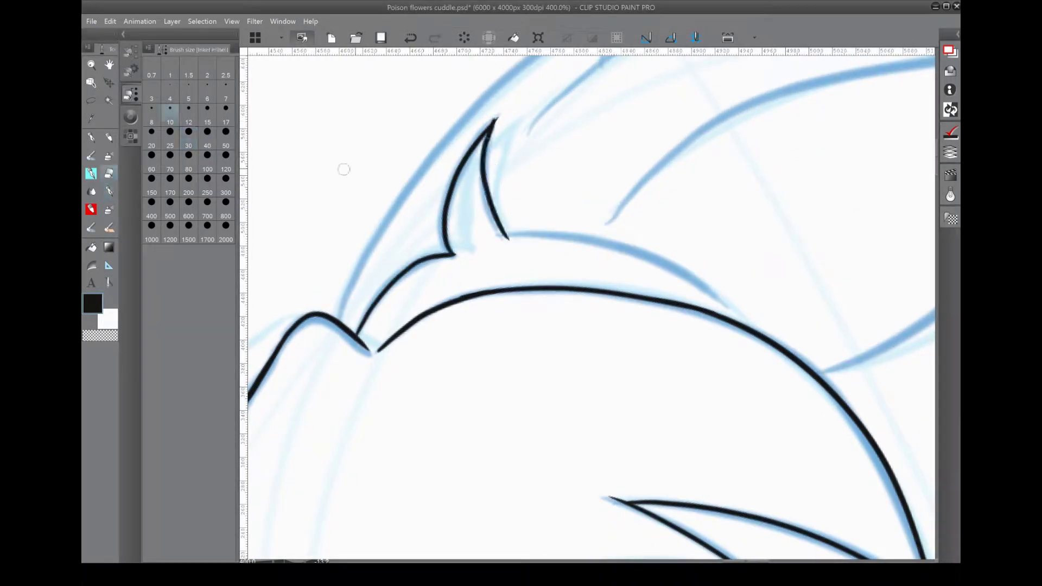
pyautogui.press('p')
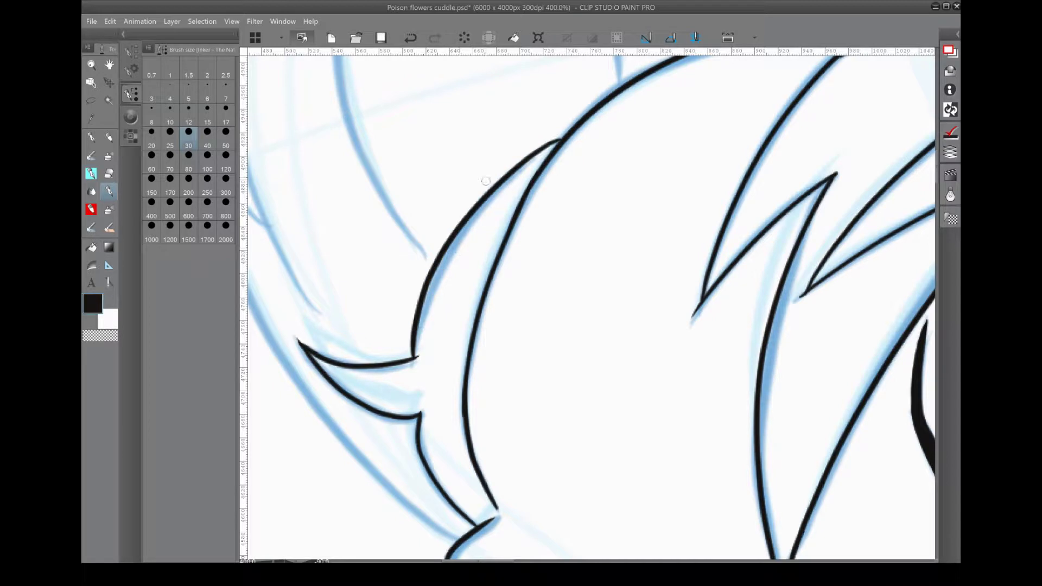
pyautogui.moveTo(584, 114); pyautogui.dragTo(389, 291)
pyautogui.press('e')
pyautogui.moveTo(415, 332)
pyautogui.mouseDown()
pyautogui.moveTo(372, 455)
pyautogui.moveTo(608, 190)
pyautogui.moveTo(682, 83)
pyautogui.mouseUp()
pyautogui.hotkey('ctrl', 'z')
# Ink the upper hair contour out to the long pointed tip at the back of the head.
pyautogui.moveTo(382, 404); pyautogui.dragTo(598, 88)
pyautogui.moveTo(475, 167)
pyautogui.mouseDown()
pyautogui.moveTo(669, 135)
pyautogui.moveTo(633, 143)
pyautogui.mouseUp()
pyautogui.hotkey('ctrl', 'z')
pyautogui.moveTo(344, 401)
pyautogui.mouseDown()
pyautogui.moveTo(418, 307)
pyautogui.moveTo(435, 163)
pyautogui.mouseUp()
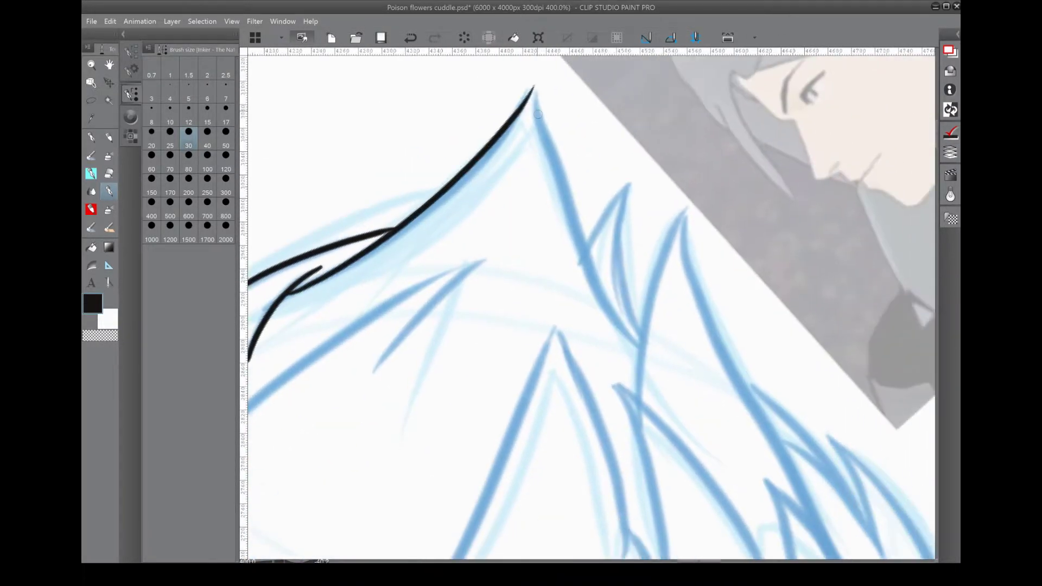
# Ink the lower edge of the long hair spike at the back of the head.
pyautogui.moveTo(733, 136); pyautogui.dragTo(435, 424)
pyautogui.moveTo(436, 381); pyautogui.dragTo(621, 168)
pyautogui.press('e')
pyautogui.press('p')
pyautogui.moveTo(489, 272); pyautogui.dragTo(717, 304)
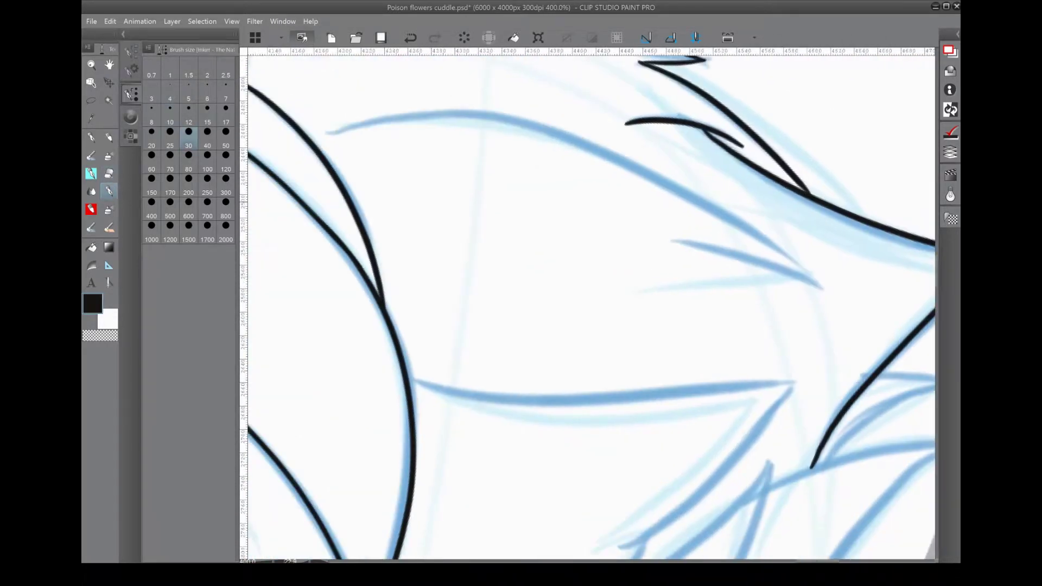
# Ink the long inner strands sweeping across the back section of the hair.
pyautogui.moveTo(752, 111); pyautogui.dragTo(782, 82)
pyautogui.moveTo(396, 396); pyautogui.dragTo(793, 79)
pyautogui.moveTo(598, 271)
pyautogui.mouseDown()
pyautogui.moveTo(543, 326)
pyautogui.moveTo(462, 380)
pyautogui.mouseUp()
pyautogui.moveTo(440, 405); pyautogui.dragTo(703, 122)
pyautogui.hotkey('ctrl', 'z')
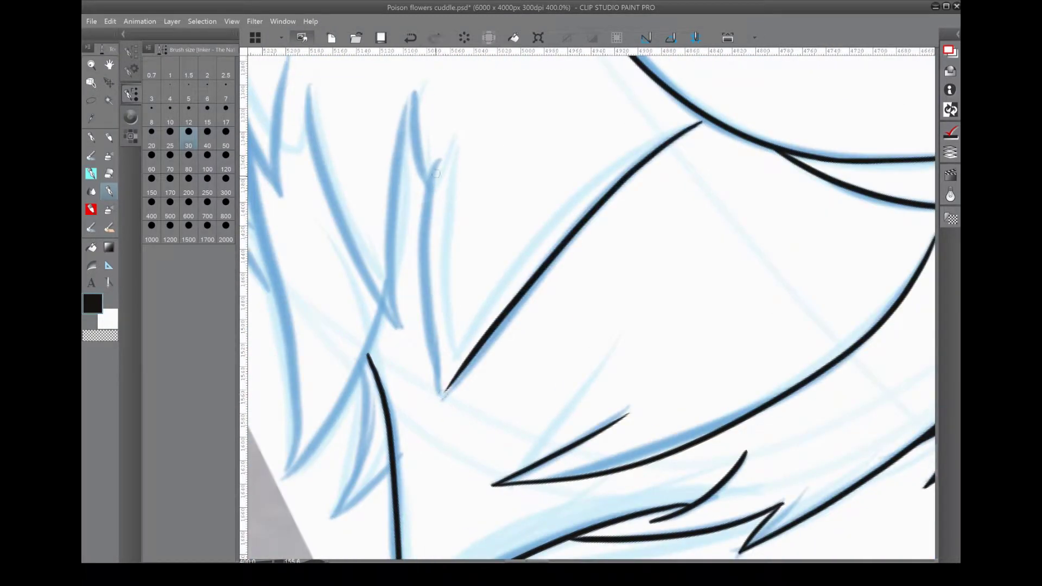
# Ink the narrow spiky tips along the outer edge of the back hair.
pyautogui.moveTo(434, 157); pyautogui.dragTo(443, 393)
pyautogui.moveTo(489, 272); pyautogui.dragTo(543, 293)
pyautogui.moveTo(369, 109)
pyautogui.mouseDown()
pyautogui.moveTo(434, 307)
pyautogui.moveTo(461, 348)
pyautogui.mouseUp()
pyautogui.moveTo(597, 326); pyautogui.dragTo(380, 218)
pyautogui.moveTo(597, 272)
pyautogui.mouseDown()
pyautogui.moveTo(489, 299)
pyautogui.moveTo(434, 325)
pyautogui.mouseUp()
pyautogui.moveTo(585, 76); pyautogui.dragTo(395, 476)
# Ink the zigzag hair tips beside the ear.
pyautogui.moveTo(425, 414)
pyautogui.mouseDown()
pyautogui.moveTo(488, 283)
pyautogui.moveTo(570, 352)
pyautogui.mouseUp()
pyautogui.moveTo(544, 387); pyautogui.dragTo(575, 256)
pyautogui.moveTo(495, 342)
pyautogui.mouseDown()
pyautogui.moveTo(576, 258)
pyautogui.moveTo(480, 186)
pyautogui.mouseUp()
pyautogui.moveTo(480, 186)
pyautogui.mouseDown()
pyautogui.moveTo(341, 375)
pyautogui.moveTo(480, 186)
pyautogui.mouseUp()
pyautogui.hotkey('ctrl', 'z')
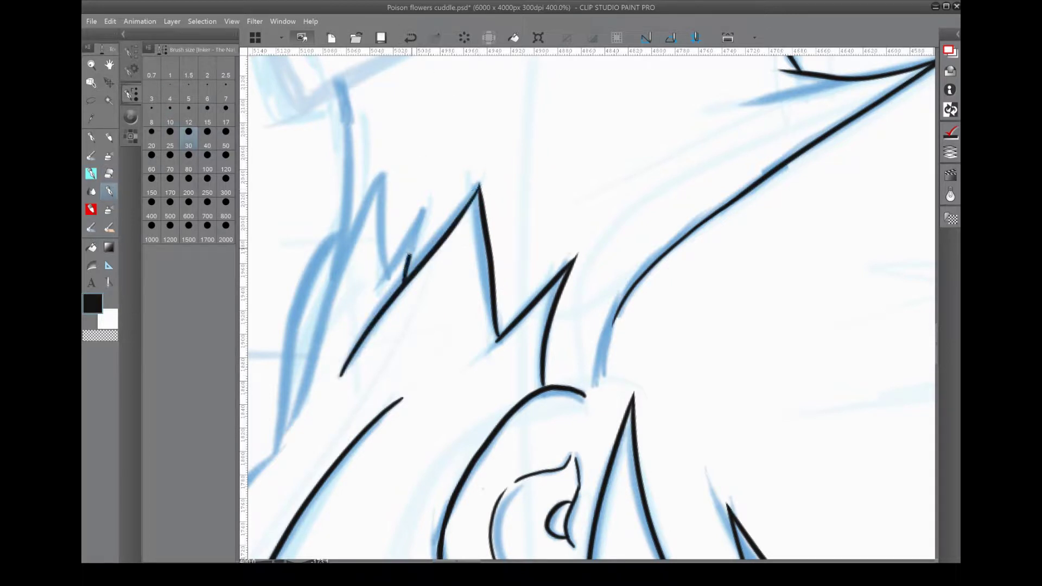
# Ink the remaining outer hair spikes behind the ear and clean up their pointed tips.
pyautogui.moveTo(386, 269); pyautogui.dragTo(290, 423)
pyautogui.hotkey('ctrl', 'z')
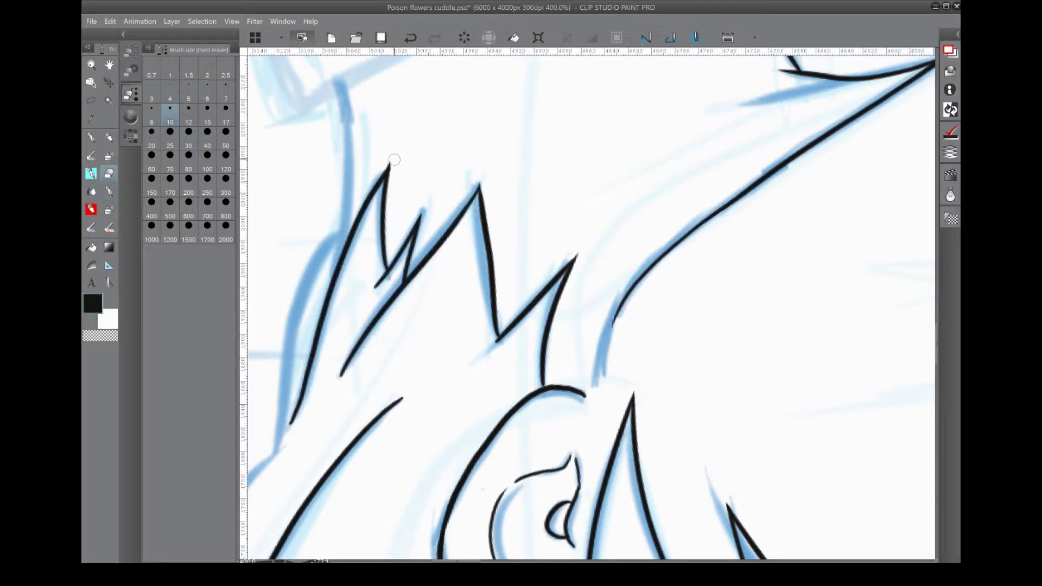
pyautogui.moveTo(592, 166); pyautogui.dragTo(447, 341)
pyautogui.moveTo(467, 278); pyautogui.dragTo(628, 163)
pyautogui.moveTo(488, 242)
pyautogui.mouseDown()
pyautogui.moveTo(370, 414)
pyautogui.moveTo(418, 280)
pyautogui.mouseUp()
pyautogui.moveTo(478, 217)
pyautogui.mouseDown()
pyautogui.moveTo(435, 272)
pyautogui.moveTo(387, 365)
pyautogui.mouseUp()
pyautogui.moveTo(387, 365)
pyautogui.mouseDown()
pyautogui.moveTo(434, 239)
pyautogui.moveTo(602, 136)
pyautogui.moveTo(412, 304)
pyautogui.mouseUp()
pyautogui.moveTo(348, 280)
pyautogui.mouseDown()
pyautogui.moveTo(516, 185)
pyautogui.moveTo(549, 256)
pyautogui.mouseUp()
# Ink the garment's upper curve and its pointed outer edge below the head.
pyautogui.scroll(-3, 425, 233)
pyautogui.press('e')
pyautogui.moveTo(524, 141); pyautogui.dragTo(814, 272)
pyautogui.moveTo(706, 435); pyautogui.dragTo(380, 158)
pyautogui.moveTo(597, 217); pyautogui.dragTo(534, 280)
pyautogui.moveTo(542, 173)
pyautogui.mouseDown()
pyautogui.moveTo(628, 363)
pyautogui.moveTo(507, 372)
pyautogui.moveTo(705, 284)
pyautogui.moveTo(770, 365)
pyautogui.mouseUp()
pyautogui.moveTo(597, 271); pyautogui.dragTo(532, 206)
pyautogui.moveTo(360, 354); pyautogui.dragTo(617, 128)
pyautogui.hotkey('ctrl', 'z')
pyautogui.hotkey('ctrl', 'y')
pyautogui.moveTo(348, 344)
pyautogui.mouseDown()
pyautogui.moveTo(308, 324)
pyautogui.moveTo(339, 134)
pyautogui.mouseUp()
# Ink two parallel curved lines running from the garment's pointed edge down to the hand sketch.
pyautogui.moveTo(331, 456); pyautogui.dragTo(613, 147)
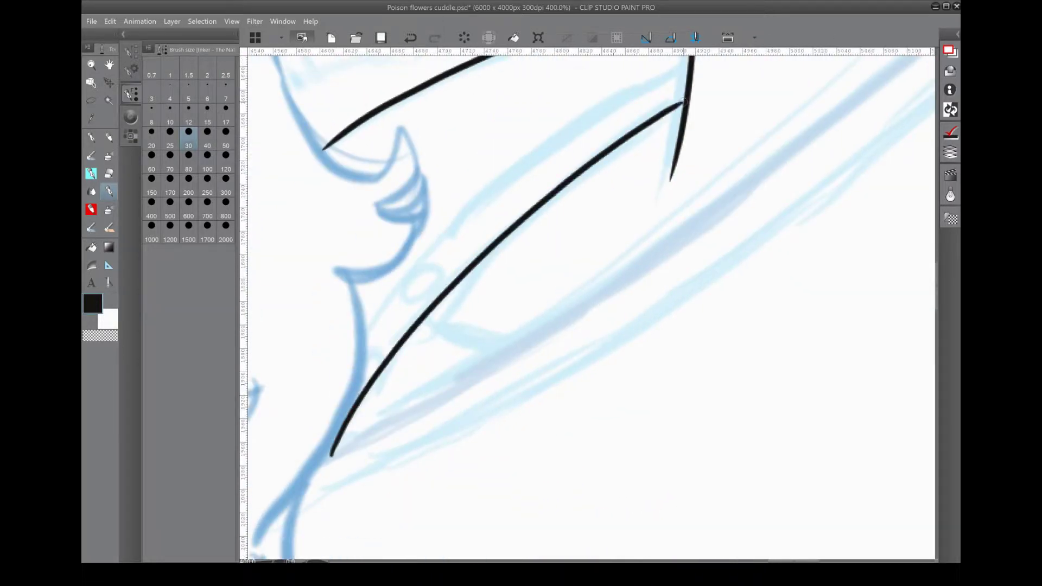
pyautogui.moveTo(380, 311); pyautogui.dragTo(689, 62)
pyautogui.hotkey('ctrl', 'z')
pyautogui.hotkey('ctrl', 'y')
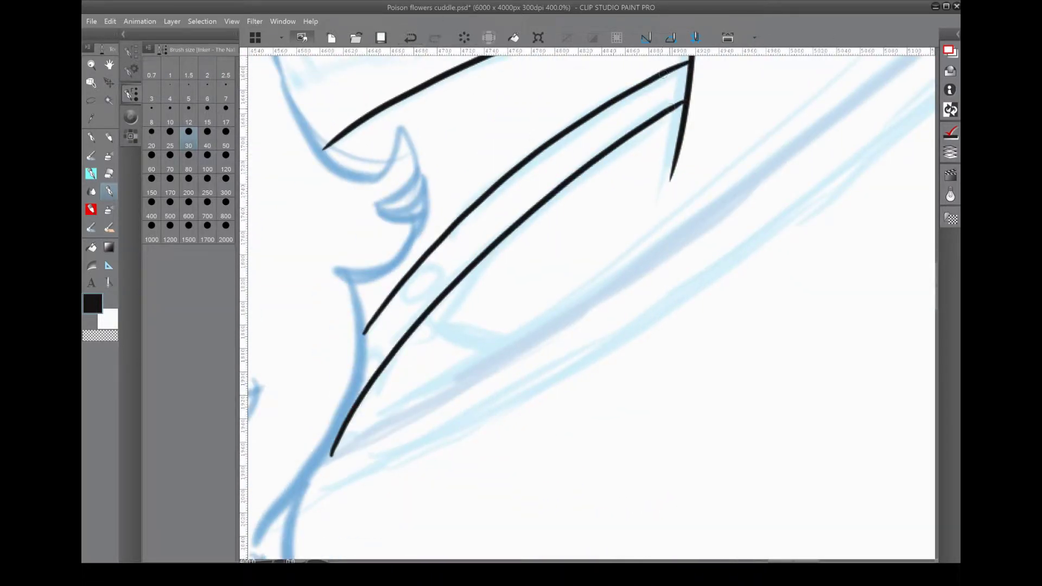
# Ink the short angular corner where the garment meets the long diagonal band.
pyautogui.moveTo(396, 302)
pyautogui.mouseDown()
pyautogui.moveTo(326, 407)
pyautogui.moveTo(380, 462)
pyautogui.moveTo(326, 543)
pyautogui.mouseUp()
pyautogui.moveTo(542, 326); pyautogui.dragTo(559, 266)
pyautogui.moveTo(556, 177)
pyautogui.mouseDown()
pyautogui.moveTo(593, 174)
pyautogui.moveTo(622, 233)
pyautogui.mouseUp()
pyautogui.moveTo(543, 326); pyautogui.dragTo(625, 245)
pyautogui.moveTo(663, 104); pyautogui.dragTo(326, 384)
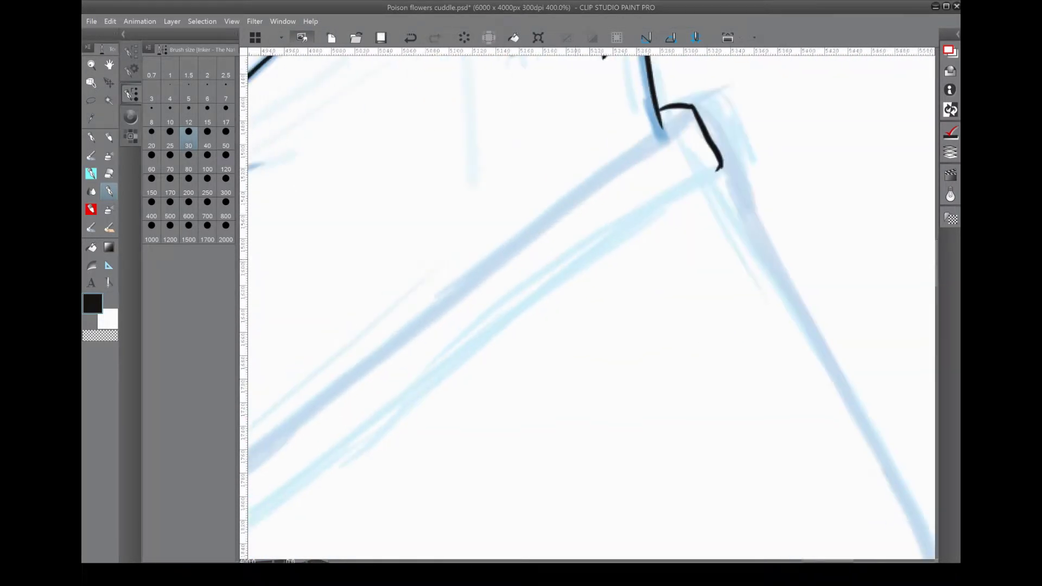
# Ink the upper edge of the long diagonal band below the garment.
pyautogui.moveTo(488, 326)
pyautogui.mouseDown()
pyautogui.moveTo(380, 407)
pyautogui.moveTo(488, 298)
pyautogui.mouseUp()
pyautogui.moveTo(543, 244); pyautogui.dragTo(333, 402)
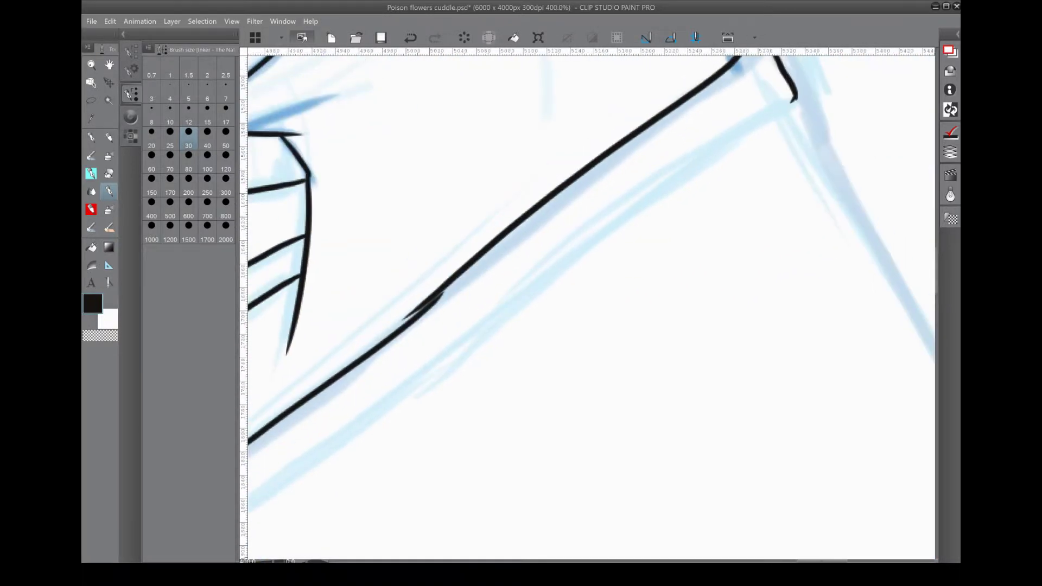
pyautogui.moveTo(430, 304); pyautogui.dragTo(675, 106)
pyautogui.moveTo(705, 217); pyautogui.dragTo(706, 250)
# Ink the lower edge of the long diagonal band, redrawing the stroke until it follows the sketch.
pyautogui.moveTo(435, 332); pyautogui.dragTo(685, 130)
pyautogui.moveTo(597, 271)
pyautogui.mouseDown()
pyautogui.moveTo(406, 61)
pyautogui.moveTo(364, 61)
pyautogui.moveTo(326, 163)
pyautogui.moveTo(214, 249)
pyautogui.moveTo(259, 259)
pyautogui.mouseUp()
pyautogui.moveTo(326, 401); pyautogui.dragTo(560, 97)
pyautogui.hotkey('ctrl', 'z')
pyautogui.hotkey('ctrl', 'y')
pyautogui.moveTo(380, 325); pyautogui.dragTo(489, 217)
pyautogui.moveTo(543, 272)
pyautogui.mouseDown()
pyautogui.moveTo(489, 326)
pyautogui.moveTo(462, 336)
pyautogui.moveTo(488, 304)
pyautogui.moveTo(461, 271)
pyautogui.moveTo(416, 107)
pyautogui.moveTo(413, 254)
pyautogui.moveTo(549, 202)
pyautogui.moveTo(440, 235)
pyautogui.moveTo(497, 227)
pyautogui.mouseUp()
pyautogui.press('e')
pyautogui.hotkey('ctrl', 'z')
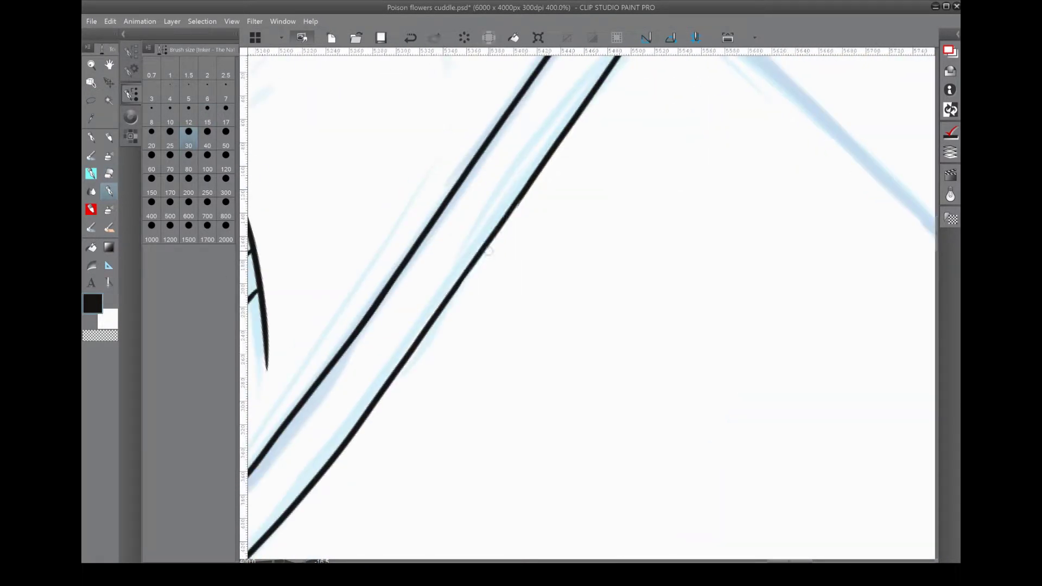
# Ink the small fold details beside the round button on the garment.
pyautogui.press('p')
pyautogui.moveTo(304, 136)
pyautogui.mouseDown()
pyautogui.moveTo(391, 202)
pyautogui.moveTo(428, 296)
pyautogui.moveTo(459, 216)
pyautogui.moveTo(434, 251)
pyautogui.mouseUp()
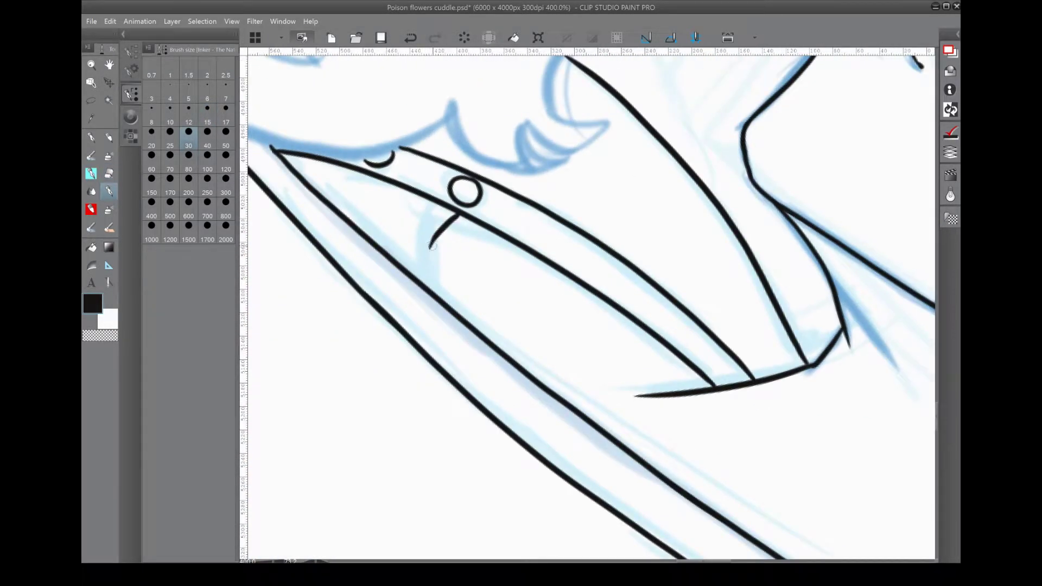
pyautogui.moveTo(465, 190)
pyautogui.mouseDown()
pyautogui.moveTo(373, 438)
pyautogui.moveTo(446, 516)
pyautogui.mouseUp()
pyautogui.moveTo(488, 326); pyautogui.dragTo(355, 445)
pyautogui.moveTo(339, 387)
pyautogui.mouseDown()
pyautogui.moveTo(740, 168)
pyautogui.moveTo(664, 211)
pyautogui.mouseUp()
pyautogui.hotkey('ctrl', 'z')
pyautogui.moveTo(615, 244)
pyautogui.mouseDown()
pyautogui.moveTo(489, 325)
pyautogui.moveTo(334, 386)
pyautogui.mouseUp()
# Ink the start of the long curved contour over the pale blue body sketch.
pyautogui.scroll(-4, 334, 387)
pyautogui.moveTo(489, 272)
pyautogui.mouseDown()
pyautogui.moveTo(543, 326)
pyautogui.moveTo(597, 488)
pyautogui.mouseUp()
pyautogui.scroll(5, 592, 306)
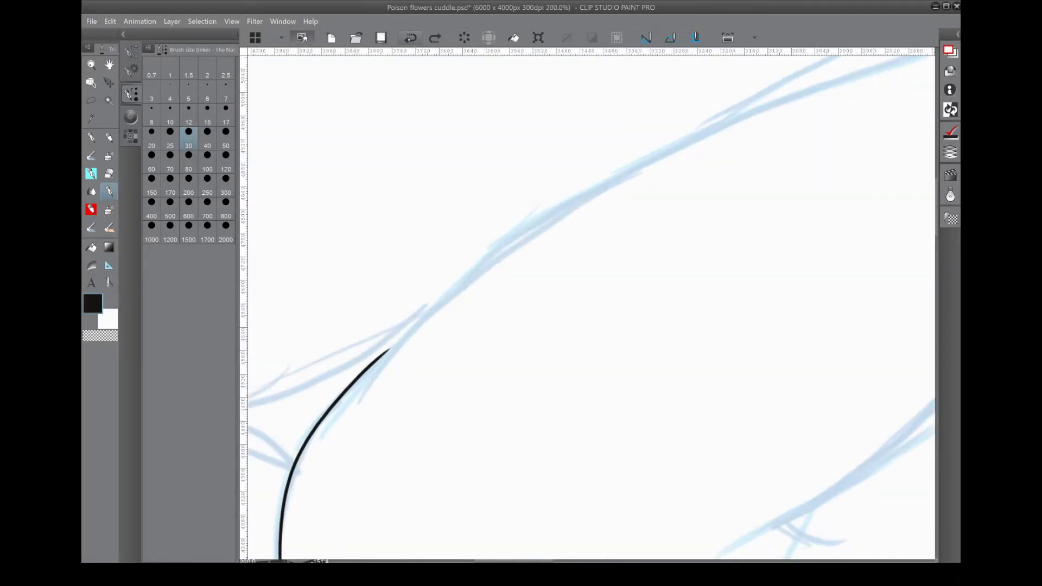
pyautogui.scroll(-1, 450, 300)
pyautogui.press('e')
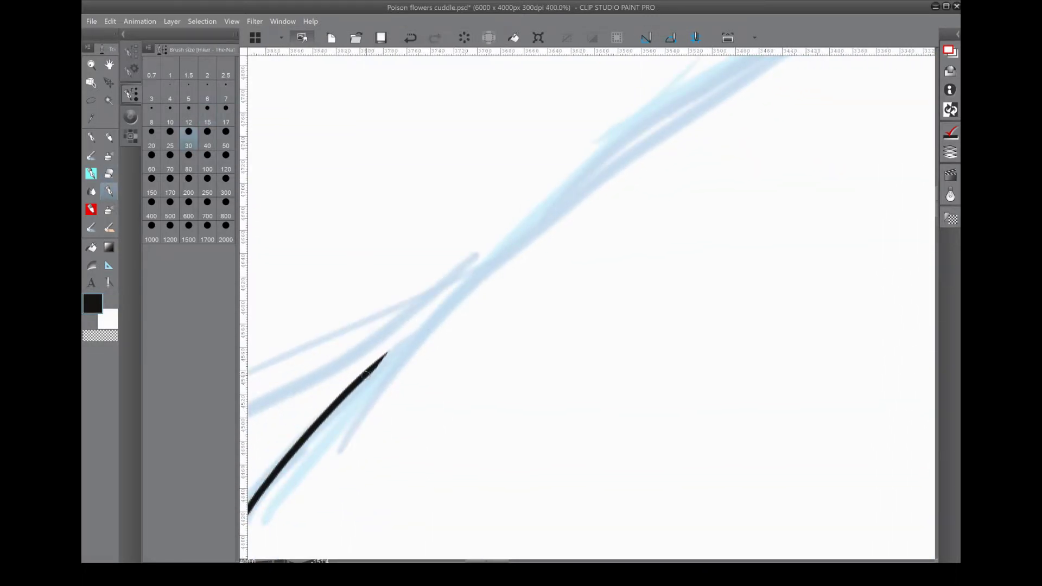
pyautogui.hotkey('ctrl', 'z')
pyautogui.hotkey('ctrl', 'y')
pyautogui.hotkey('ctrl', 'z')
pyautogui.hotkey('ctrl', 'y')
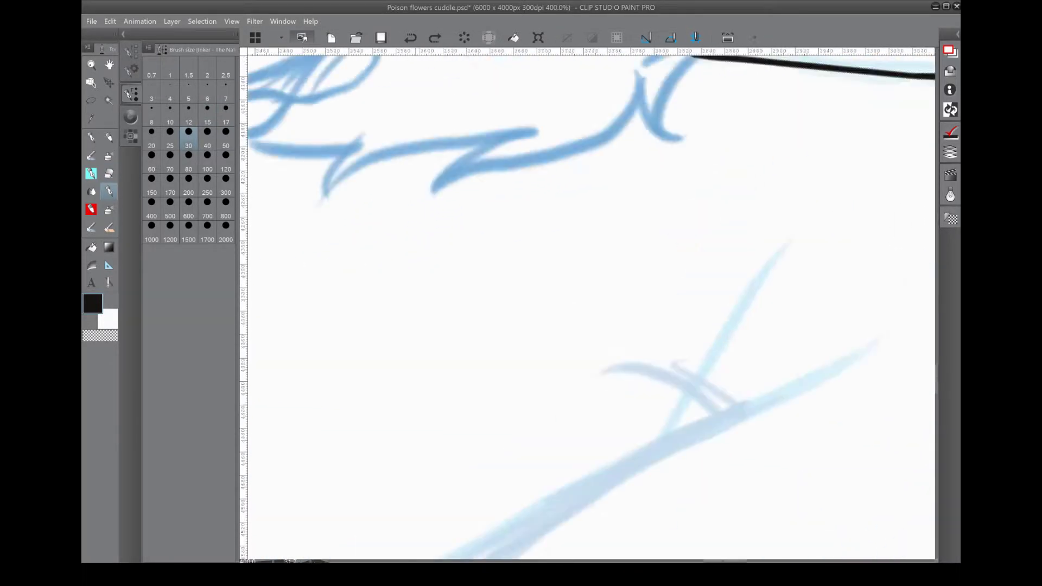
pyautogui.hotkey('ctrl', 'y')
# Ink the far cheek contour of the second character's face down to the chin, replacing the failed strokes.
pyautogui.moveTo(561, 283)
pyautogui.mouseDown()
pyautogui.moveTo(706, 380)
pyautogui.moveTo(597, 489)
pyautogui.moveTo(733, 407)
pyautogui.moveTo(787, 462)
pyautogui.moveTo(656, 118)
pyautogui.mouseUp()
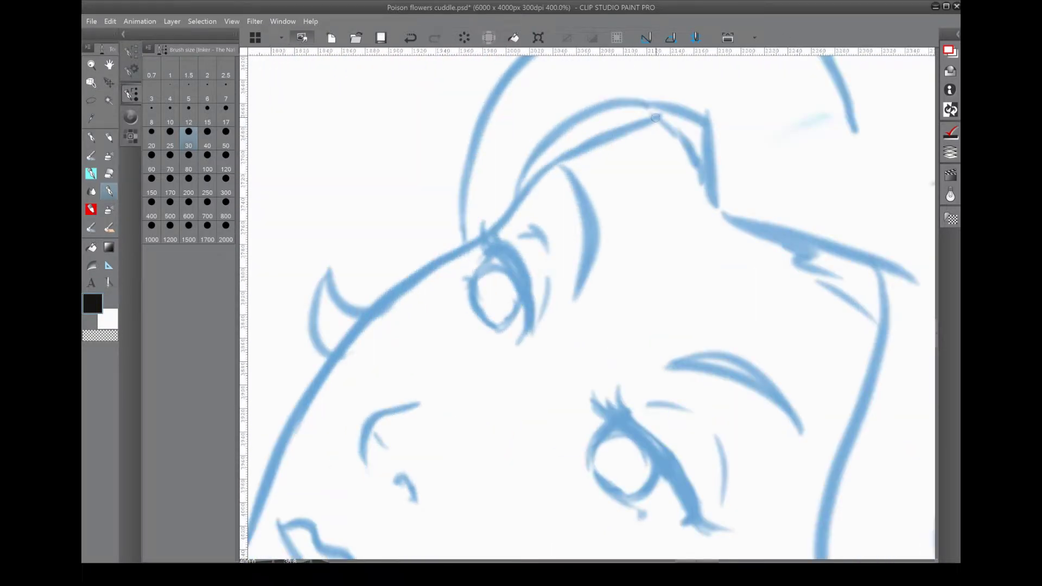
pyautogui.moveTo(577, 148)
pyautogui.mouseDown()
pyautogui.moveTo(436, 273)
pyautogui.moveTo(323, 426)
pyautogui.moveTo(320, 454)
pyautogui.mouseUp()
pyautogui.hotkey('ctrl', 'z')
pyautogui.hotkey('ctrl', 'z')
pyautogui.hotkey('ctrl', 'z')
pyautogui.moveTo(521, 59); pyautogui.dragTo(387, 401)
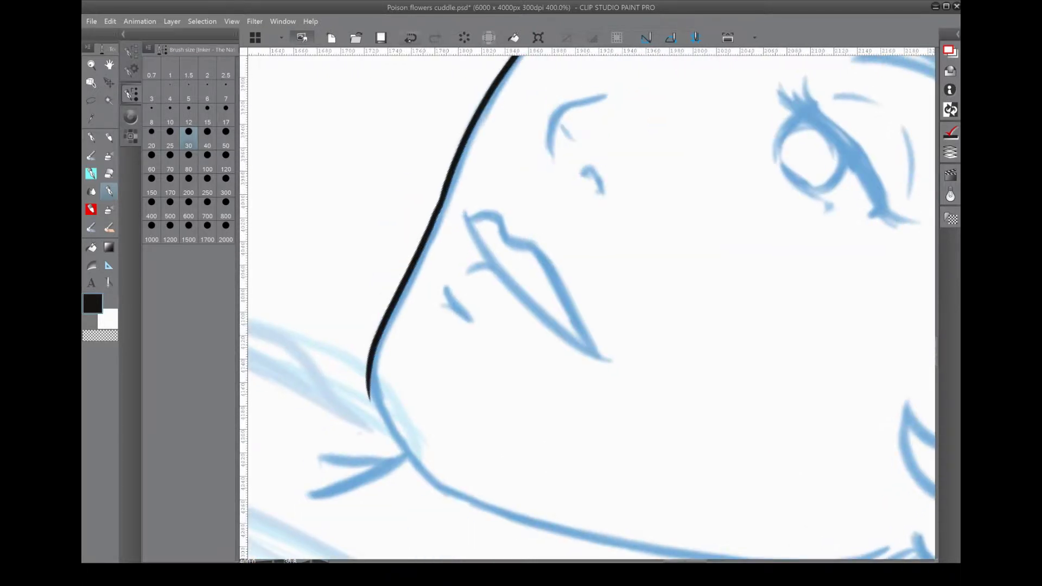
# Ink the near jawline from the chin up towards the ear, replacing the strokes that miss the sketch.
pyautogui.hotkey('ctrl', 'z')
pyautogui.moveTo(326, 407); pyautogui.dragTo(608, 326)
pyautogui.moveTo(356, 402); pyautogui.dragTo(643, 87)
pyautogui.hotkey('ctrl', 'z')
pyautogui.hotkey('ctrl', 'z')
pyautogui.hotkey('ctrl', 'z')
pyautogui.hotkey('ctrl', 'z')
pyautogui.moveTo(393, 339)
pyautogui.mouseDown()
pyautogui.moveTo(423, 269)
pyautogui.moveTo(526, 192)
pyautogui.mouseUp()
pyautogui.moveTo(689, 79); pyautogui.dragTo(597, 162)
pyautogui.moveTo(349, 314)
pyautogui.mouseDown()
pyautogui.moveTo(570, 151)
pyautogui.moveTo(487, 222)
pyautogui.mouseUp()
pyautogui.moveTo(584, 99); pyautogui.dragTo(418, 351)
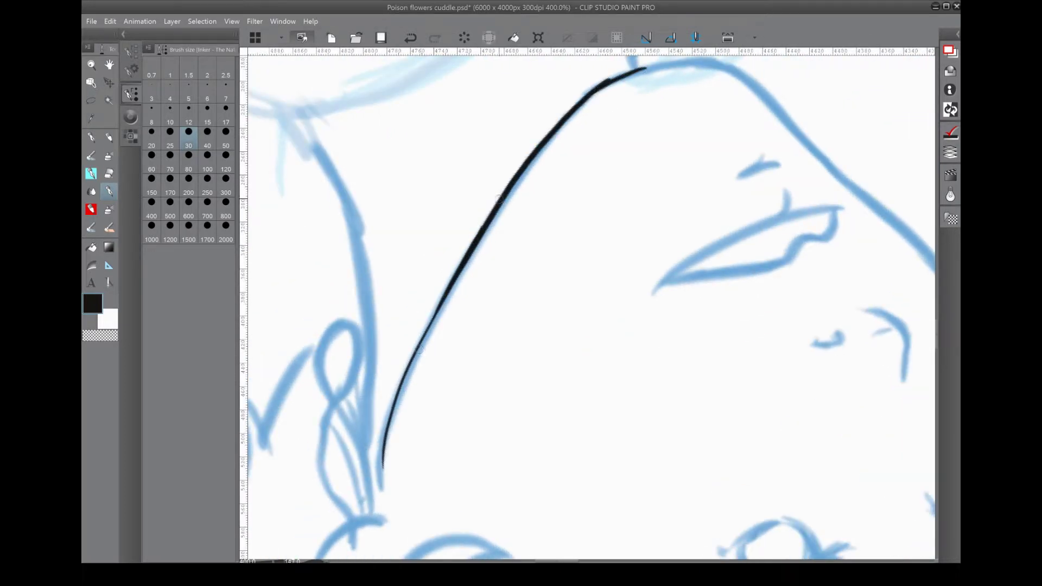
pyautogui.moveTo(542, 145)
pyautogui.mouseDown()
pyautogui.moveTo(535, 169)
pyautogui.moveTo(454, 213)
pyautogui.moveTo(515, 155)
pyautogui.mouseUp()
# Clean up the contour at the chin and ink the face outline from the cheek past the far eye to the forehead.
pyautogui.press('e')
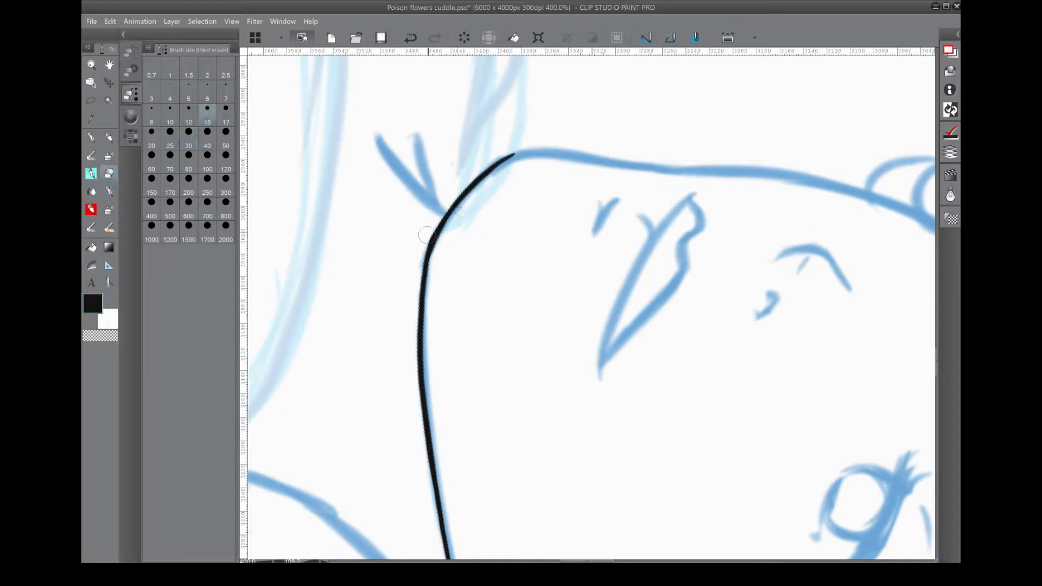
pyautogui.moveTo(443, 221); pyautogui.dragTo(543, 347)
pyautogui.press('p')
pyautogui.moveTo(365, 360)
pyautogui.mouseDown()
pyautogui.moveTo(541, 119)
pyautogui.moveTo(488, 272)
pyautogui.mouseUp()
pyautogui.moveTo(407, 329); pyautogui.dragTo(541, 158)
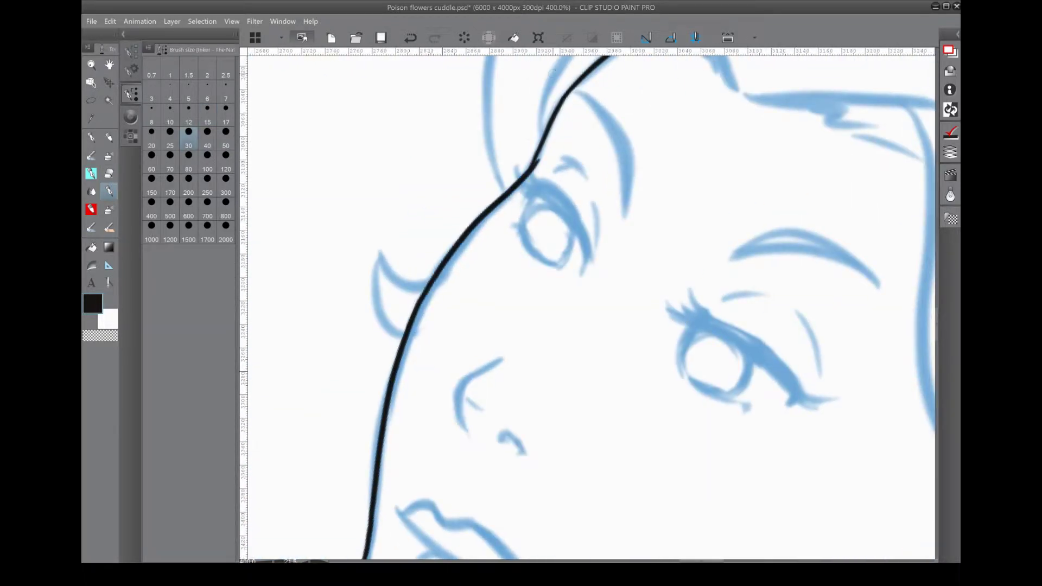
pyautogui.press('e')
pyautogui.press('p')
# Ink the near eye's thick upper lash line with its pointed lashes and the thin lower lid line.
pyautogui.moveTo(300, 246)
pyautogui.mouseDown()
pyautogui.moveTo(336, 272)
pyautogui.moveTo(413, 206)
pyautogui.mouseUp()
pyautogui.moveTo(611, 169); pyautogui.dragTo(565, 187)
pyautogui.click(564, 186)
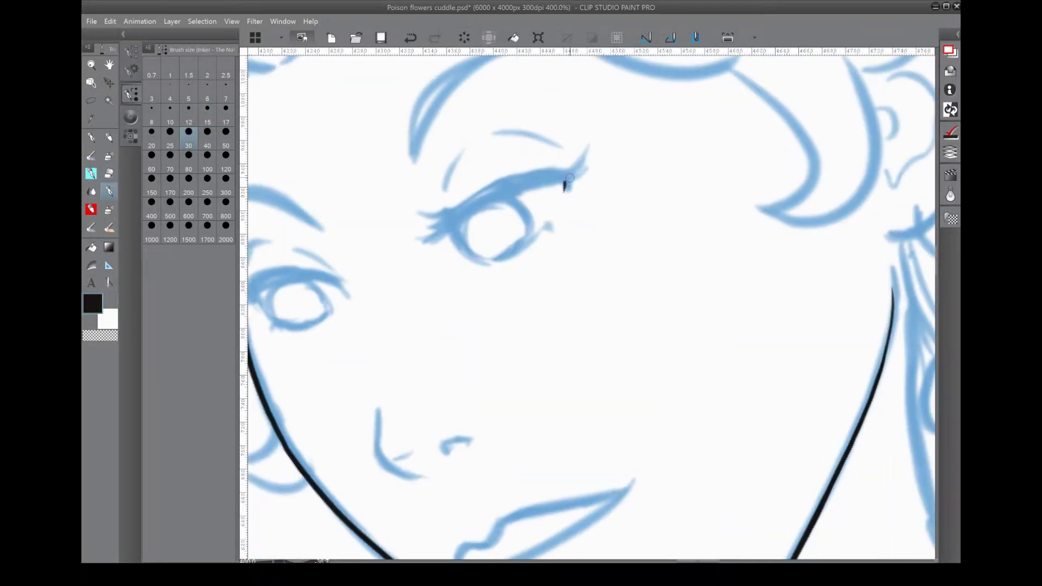
pyautogui.moveTo(448, 231); pyautogui.dragTo(563, 181)
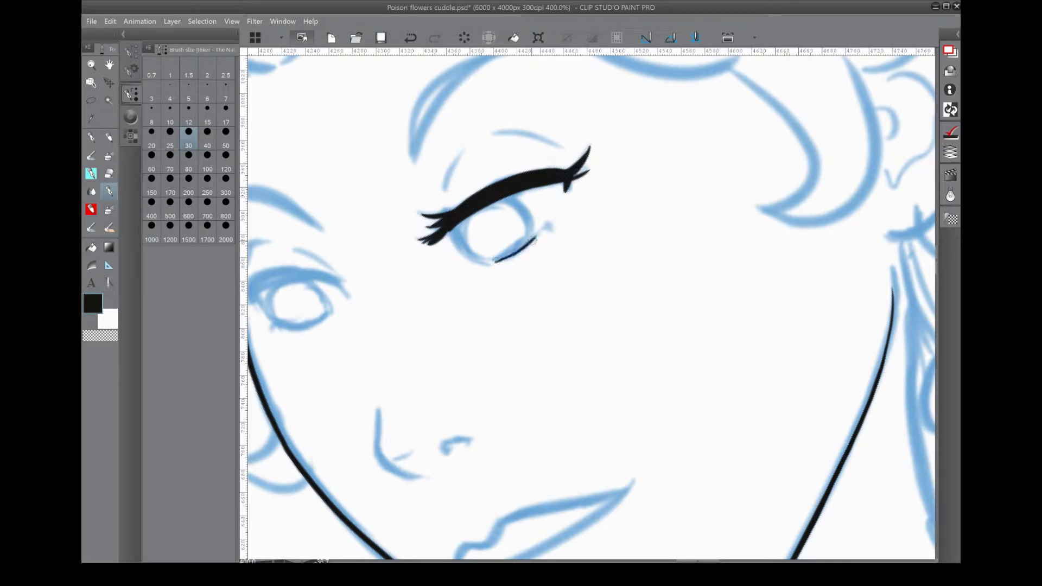
pyautogui.scroll(-3, 588, 304)
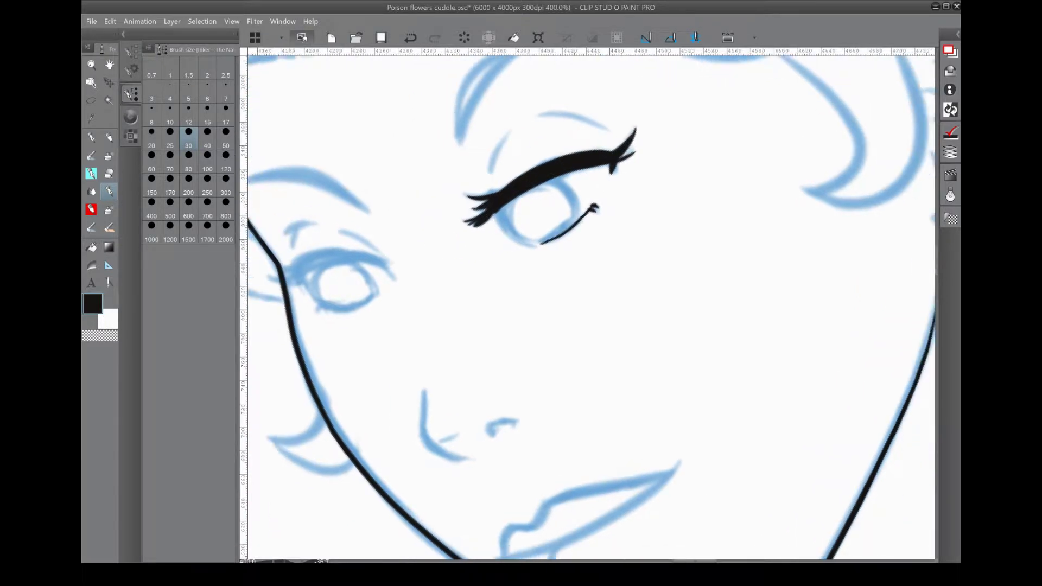
# Ink the near eye's iris and both eyes' lid creases, plus the far eye's thick lash line and lower lid.
pyautogui.scroll(4, 588, 304)
pyautogui.moveTo(513, 199); pyautogui.dragTo(613, 326)
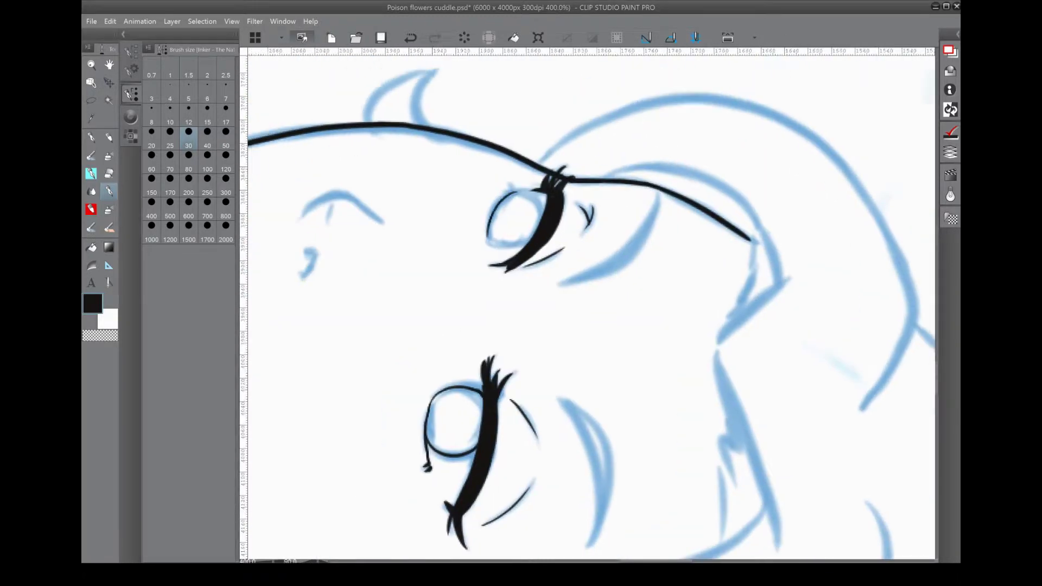
pyautogui.moveTo(422, 223); pyautogui.dragTo(428, 226)
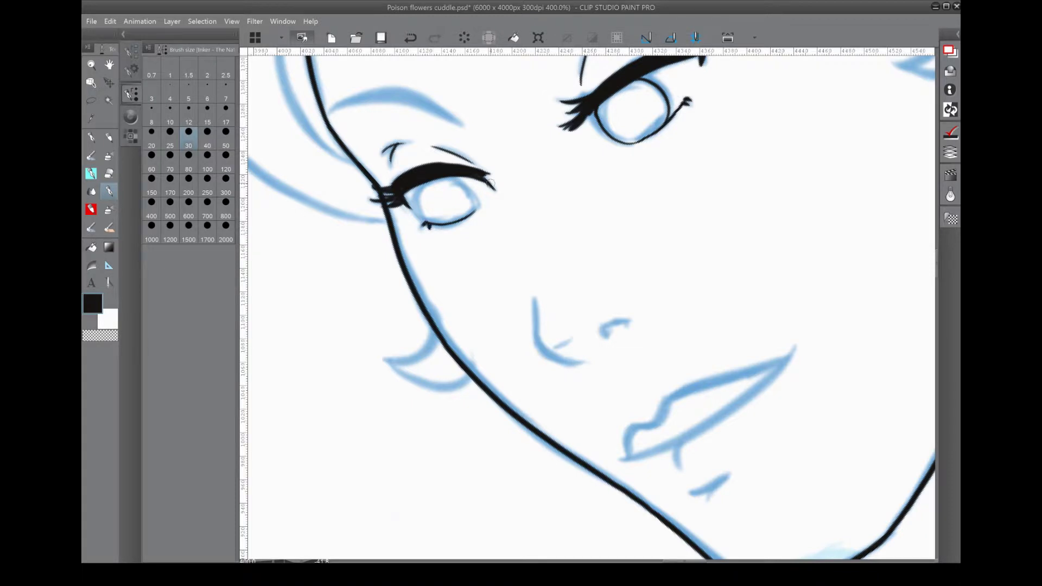
# Complete the far eye's round iris outline and clean the lash ends with the eraser.
pyautogui.press('h')
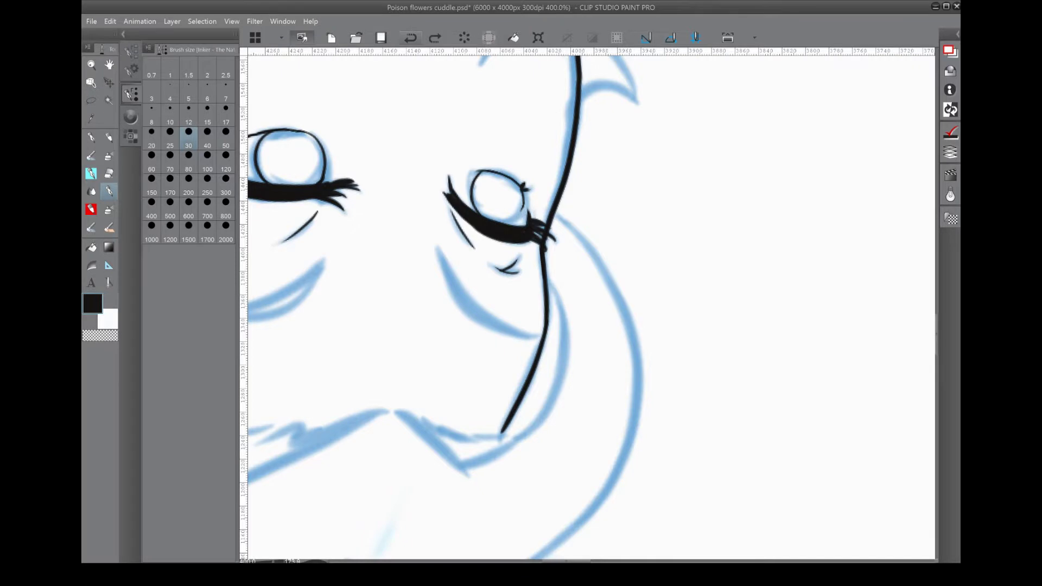
pyautogui.press('h')
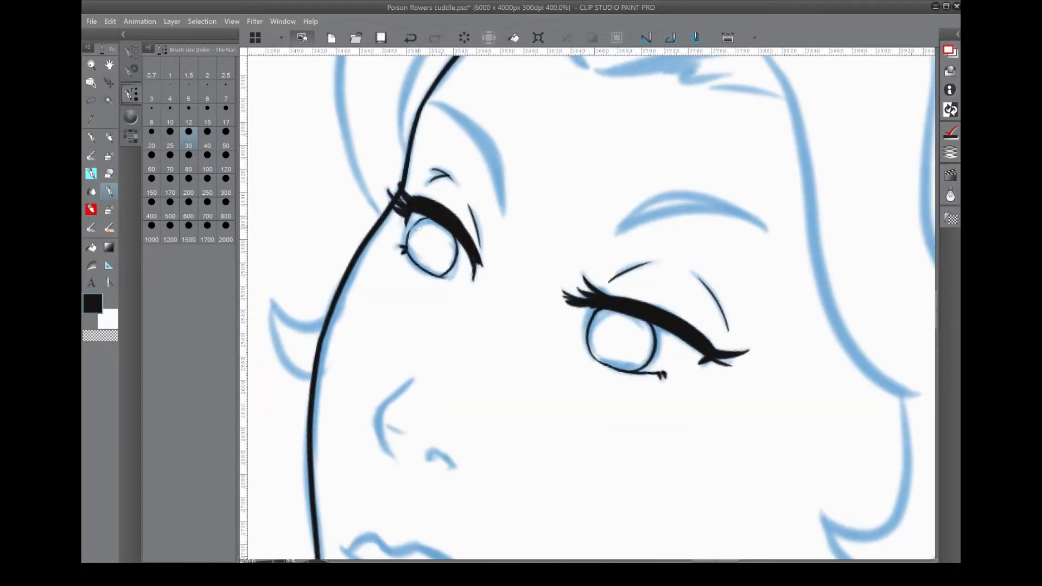
pyautogui.scroll(-2, 418, 228)
pyautogui.scroll(2, 488, 271)
pyautogui.scroll(-1, 543, 271)
pyautogui.scroll(1, 543, 325)
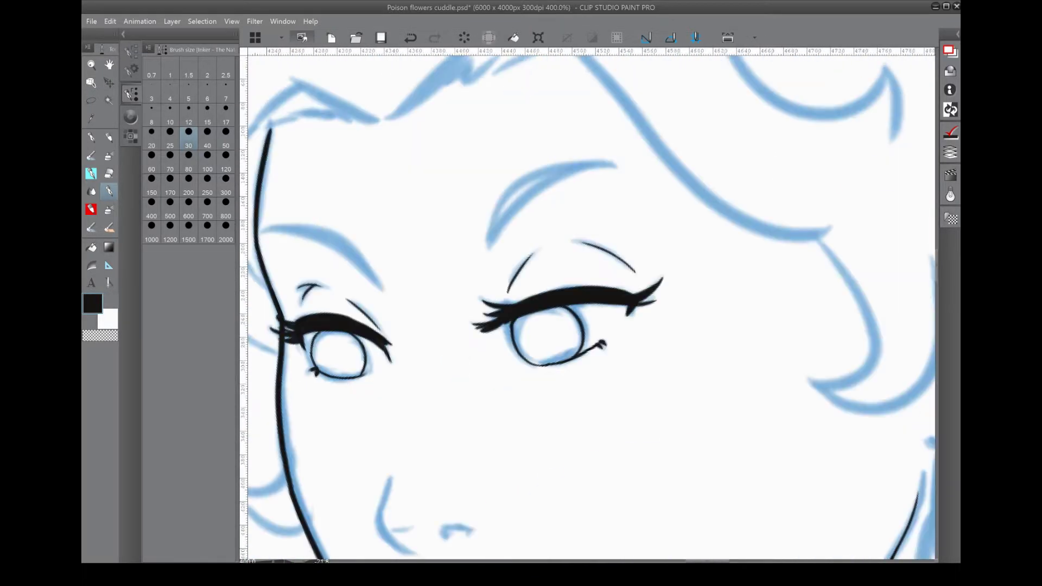
pyautogui.scroll(-2, 450, 239)
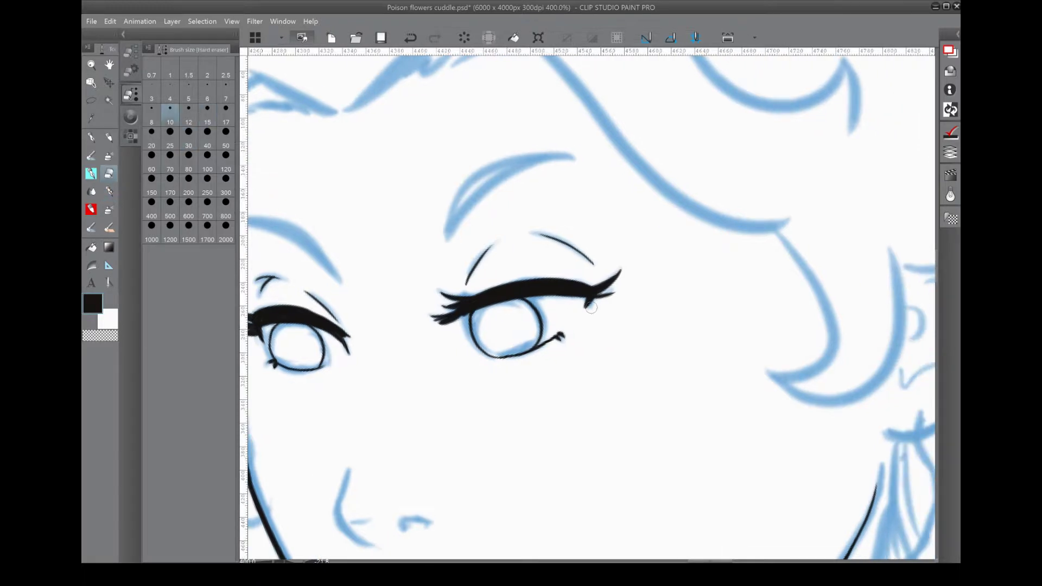
# Ink the outlines of the near and far eyebrows, redrawing the strokes that miss the sketch.
pyautogui.scroll(2, 533, 131)
pyautogui.moveTo(534, 130)
pyautogui.mouseDown()
pyautogui.moveTo(466, 235)
pyautogui.moveTo(463, 266)
pyautogui.mouseUp()
pyautogui.hotkey('ctrl', 'z')
pyautogui.moveTo(539, 143); pyautogui.dragTo(458, 277)
pyautogui.scroll(-2, 457, 277)
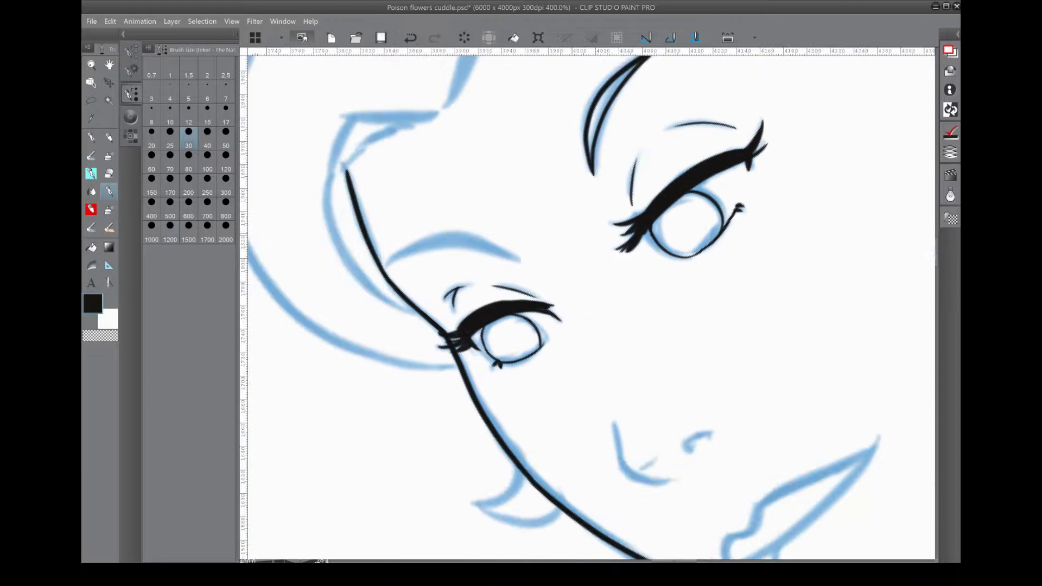
pyautogui.scroll(2, 503, 266)
pyautogui.moveTo(531, 235); pyautogui.dragTo(467, 350)
pyautogui.hotkey('ctrl', 'z')
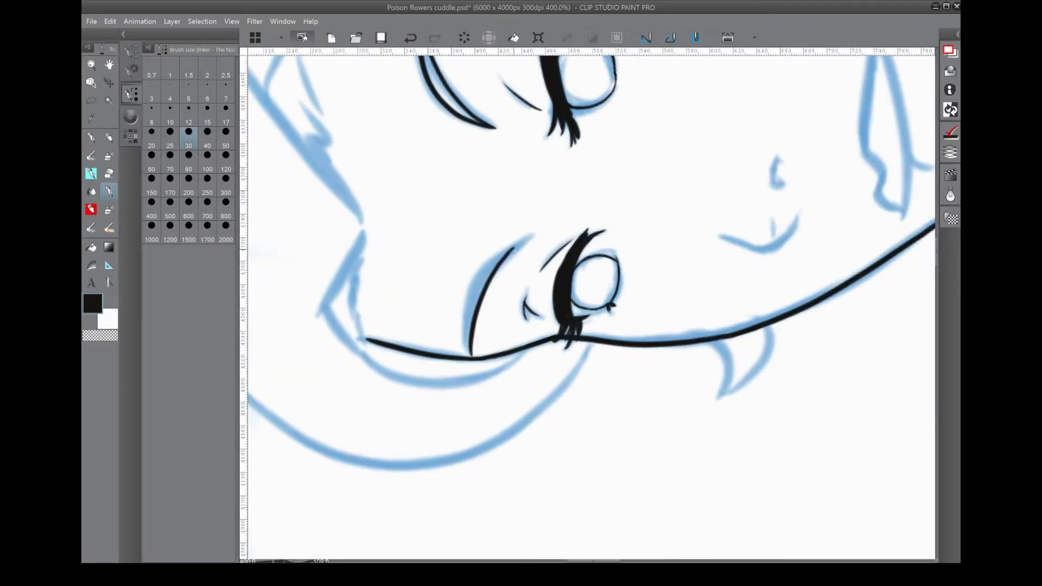
# Ink the nose's bridge and tip line, the small inner crease and the nostril, and tidy the ends with the eraser.
pyautogui.scroll(2, 540, 238)
pyautogui.scroll(-2, 425, 212)
pyautogui.scroll(2, 425, 212)
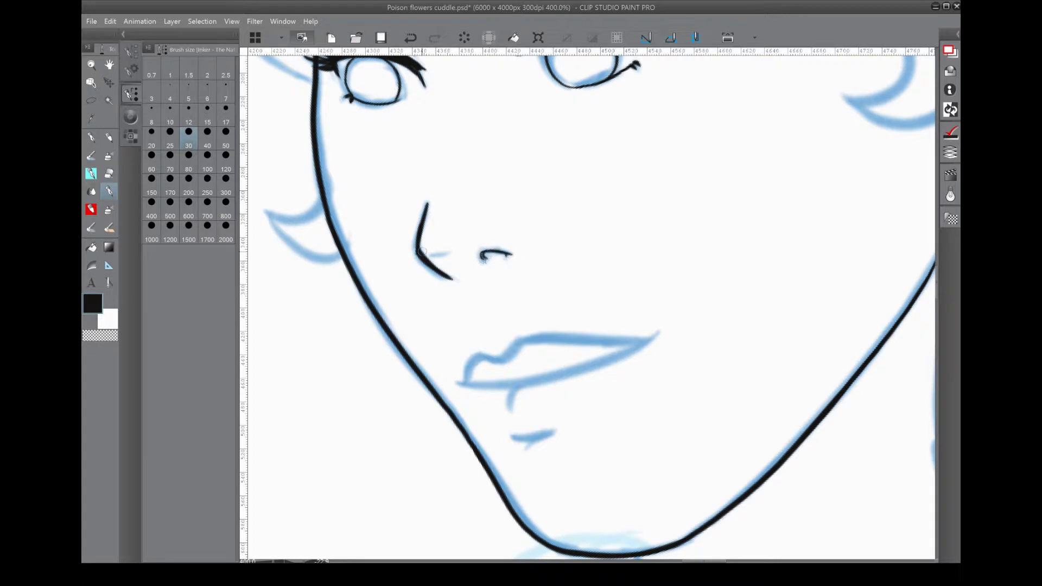
pyautogui.press('e')
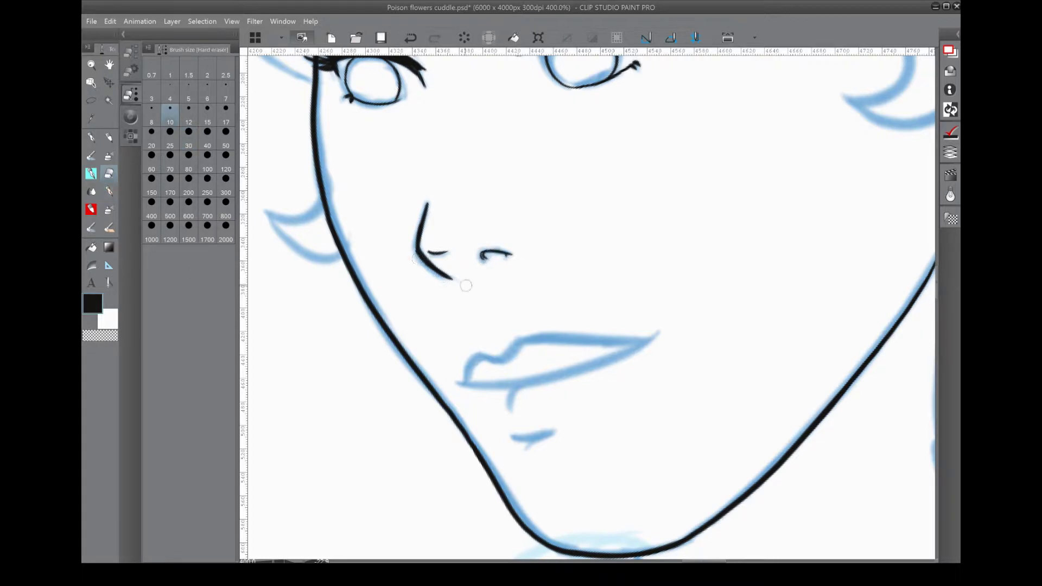
pyautogui.scroll(-2, 466, 285)
pyautogui.press('p')
pyautogui.moveTo(511, 145)
pyautogui.mouseDown()
pyautogui.moveTo(383, 320)
pyautogui.moveTo(498, 154)
pyautogui.moveTo(519, 142)
pyautogui.mouseUp()
pyautogui.hotkey('ctrl', 'z')
pyautogui.hotkey('ctrl', 'y')
pyautogui.hotkey('ctrl', 'z')
pyautogui.hotkey('ctrl', 'z')
pyautogui.hotkey('ctrl', 'y')
pyautogui.hotkey('ctrl', 'z')
pyautogui.hotkey('ctrl', 'y')
pyautogui.press('^')
pyautogui.hotkey('ctrl', 'z')
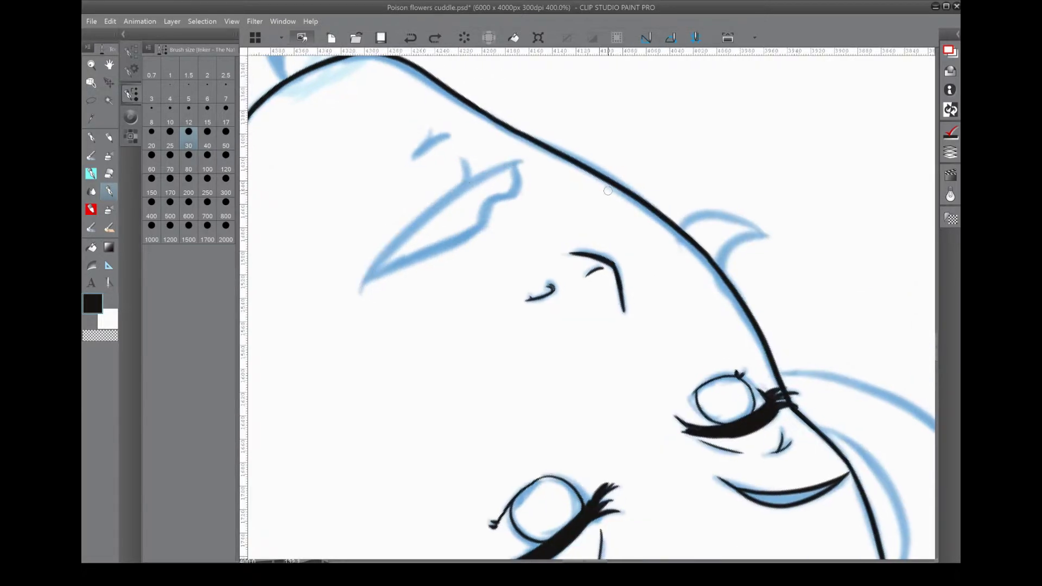
# Ink the long lower edge of the lips and trim the line's end at the mouth corner.
pyautogui.moveTo(608, 191); pyautogui.dragTo(690, 173)
pyautogui.moveTo(442, 276); pyautogui.dragTo(601, 144)
pyautogui.press('e')
pyautogui.moveTo(442, 275); pyautogui.dragTo(446, 265)
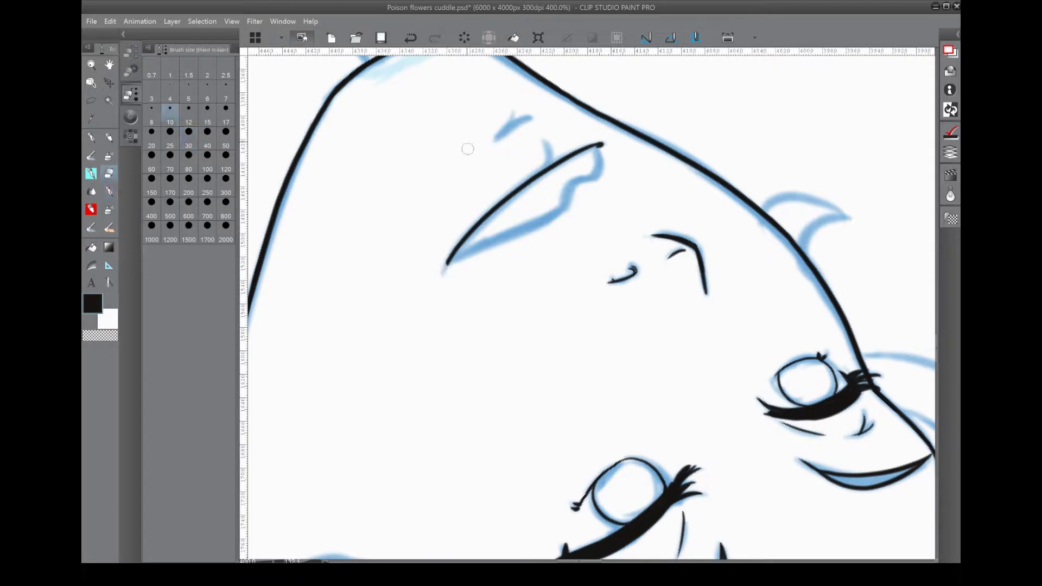
pyautogui.press('p')
# Ink the wavy upper lip edge from the far corner to the near mouth corner and erase the overshoot.
pyautogui.press('h')
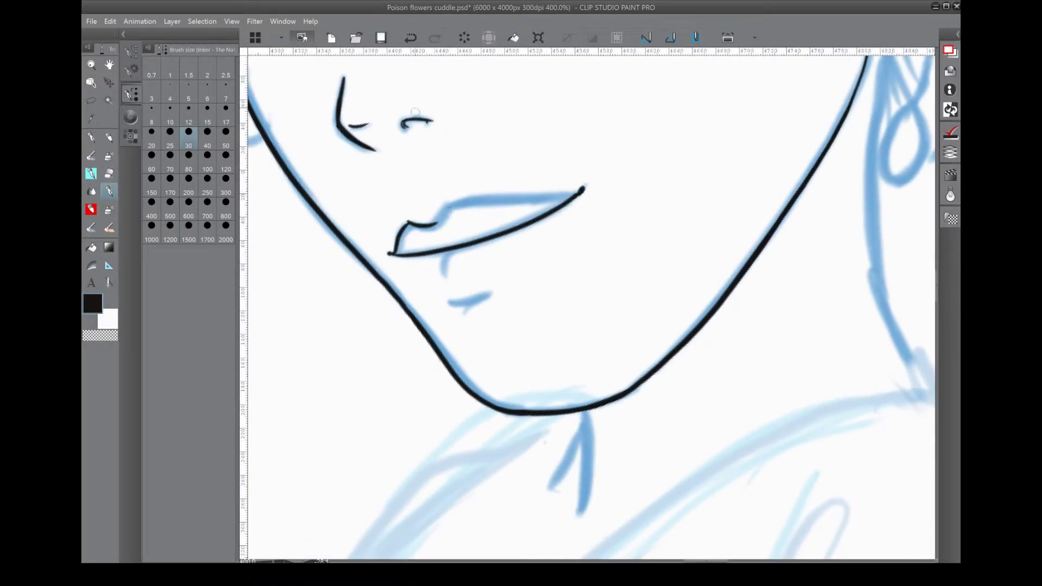
pyautogui.press('-')
pyautogui.press('-')
pyautogui.press('-')
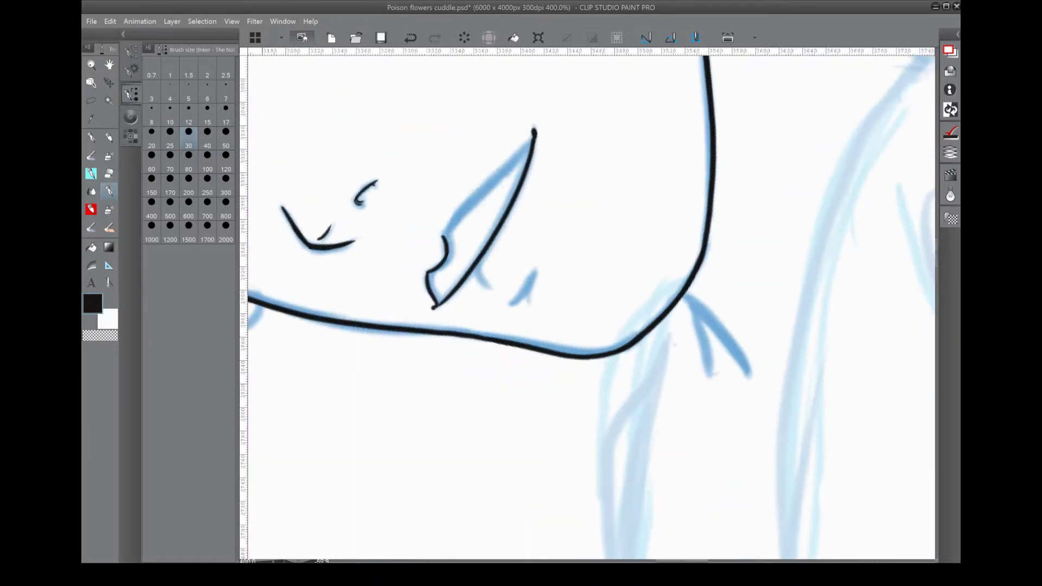
pyautogui.press('e')
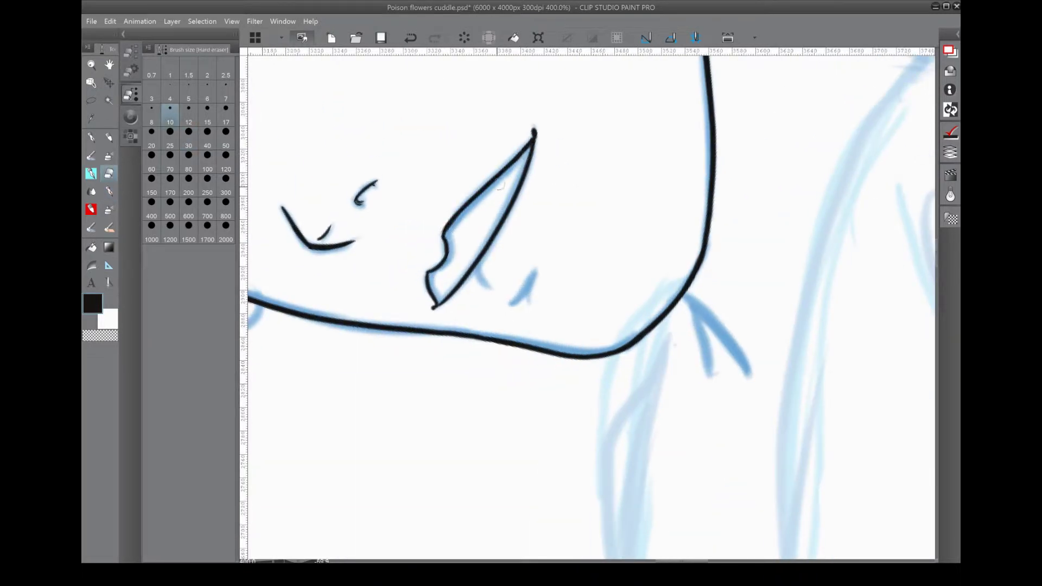
pyautogui.press('p')
# Ink the short crease beneath the lips and the small shadow mark above the chin.
pyautogui.press('^')
pyautogui.press('^')
pyautogui.press('^')
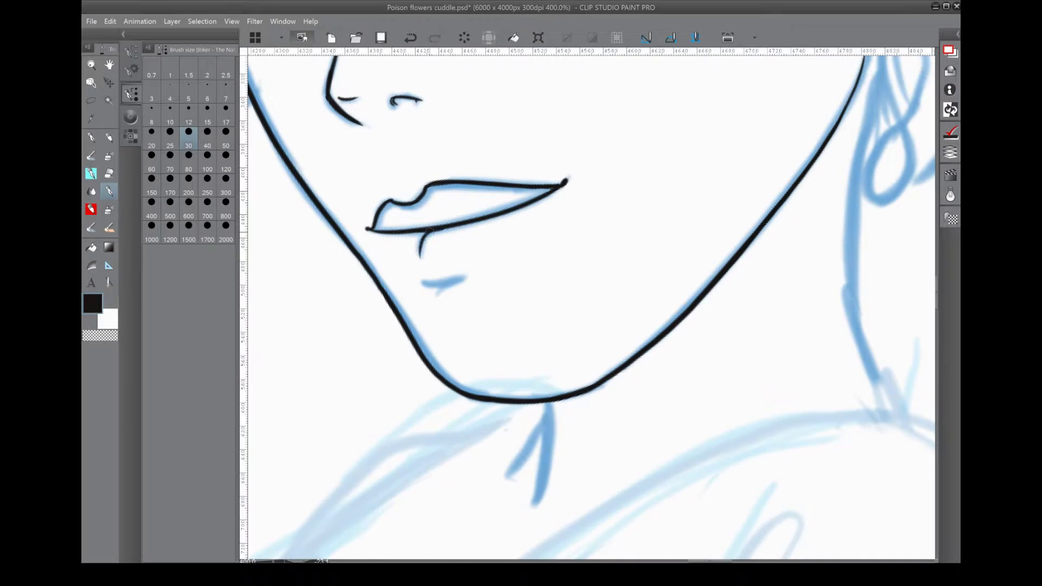
pyautogui.scroll(10, 426, 284)
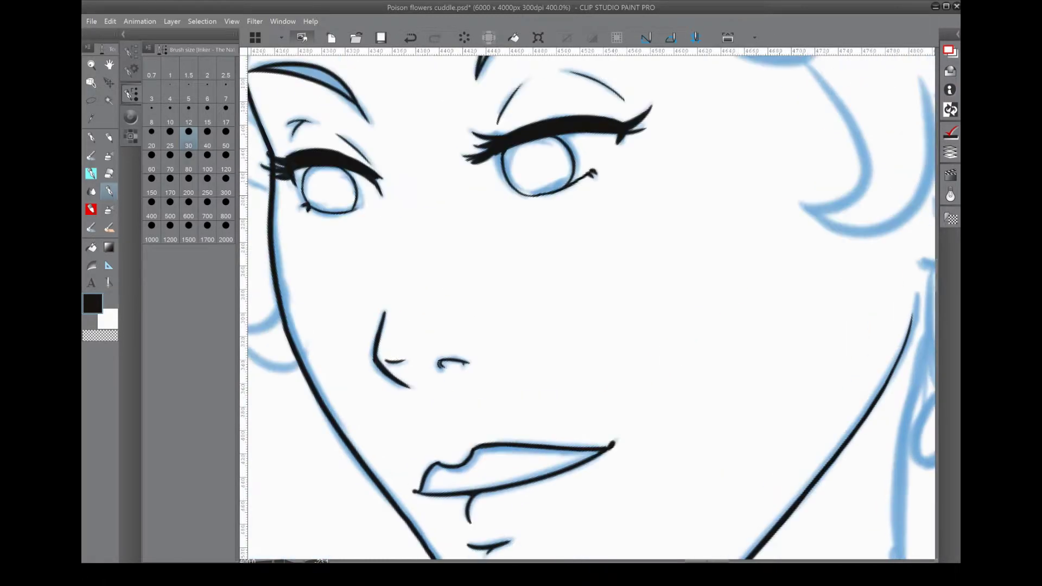
# Ink the hairline across the forehead, including its center peak and the short jagged hair strokes.
pyautogui.moveTo(572, 180)
pyautogui.mouseDown()
pyautogui.moveTo(403, 316)
pyautogui.moveTo(488, 256)
pyautogui.moveTo(574, 234)
pyautogui.mouseUp()
pyautogui.moveTo(574, 235); pyautogui.dragTo(661, 210)
pyautogui.moveTo(397, 251); pyautogui.dragTo(483, 291)
pyautogui.scroll(-3, 397, 287)
pyautogui.press('^')
pyautogui.press('^')
# Ink the short curved end of the large hair roll above the forehead, redrawing the failed stroke.
pyautogui.moveTo(537, 166); pyautogui.dragTo(408, 331)
pyautogui.scroll(3, 412, 304)
pyautogui.moveTo(535, 103); pyautogui.dragTo(380, 451)
pyautogui.hotkey('ctrl', 'z')
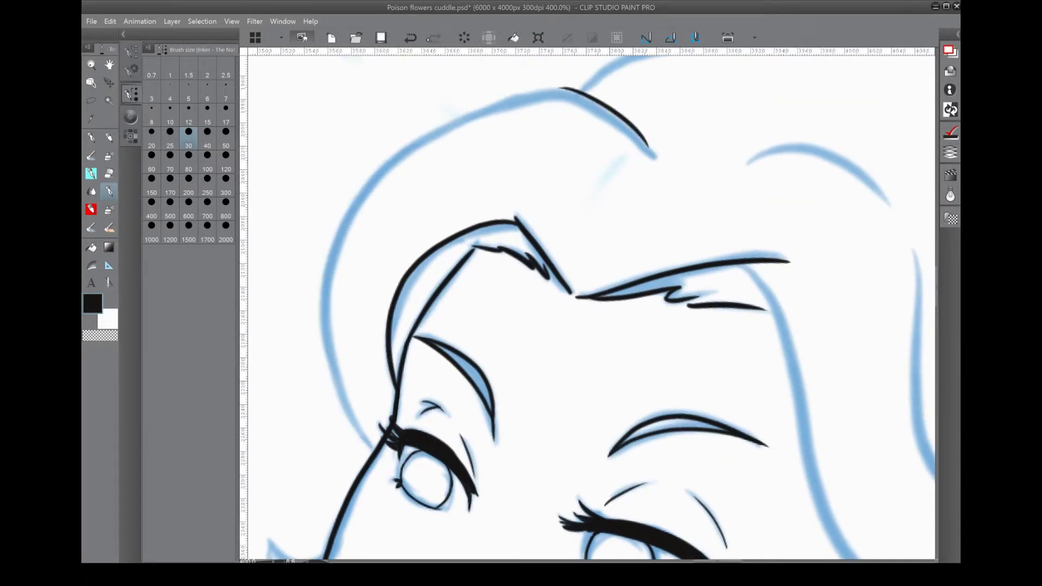
pyautogui.scroll(-5, 543, 304)
pyautogui.moveTo(516, 148); pyautogui.dragTo(438, 230)
pyautogui.scroll(5, 470, 201)
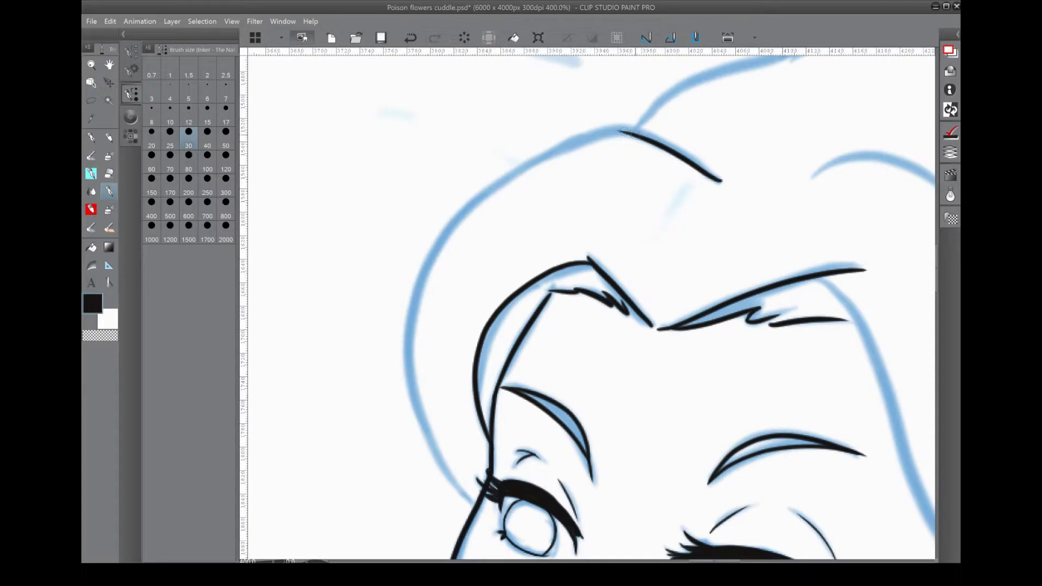
# Ink the large outer curve of the hair roll and the small pointed curl beside the far cheek.
pyautogui.press('^')
pyautogui.scroll(-3, 469, 304)
pyautogui.press('^')
pyautogui.press('-')
pyautogui.moveTo(400, 298); pyautogui.dragTo(341, 333)
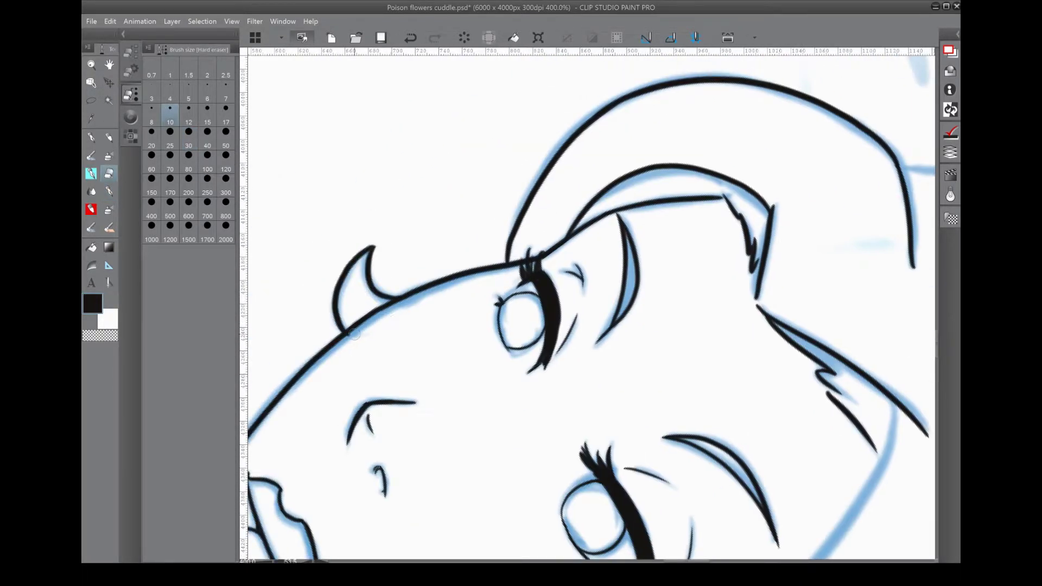
pyautogui.press('-')
pyautogui.press('-')
pyautogui.press('-')
pyautogui.scroll(-3, 332, 419)
pyautogui.hotkey('ctrl', 'z')
pyautogui.moveTo(332, 419)
pyautogui.mouseDown()
pyautogui.moveTo(585, 187)
pyautogui.moveTo(592, 142)
pyautogui.mouseUp()
pyautogui.hotkey('ctrl', 'z')
pyautogui.hotkey('ctrl', 'z')
pyautogui.hotkey('ctrl', 'z')
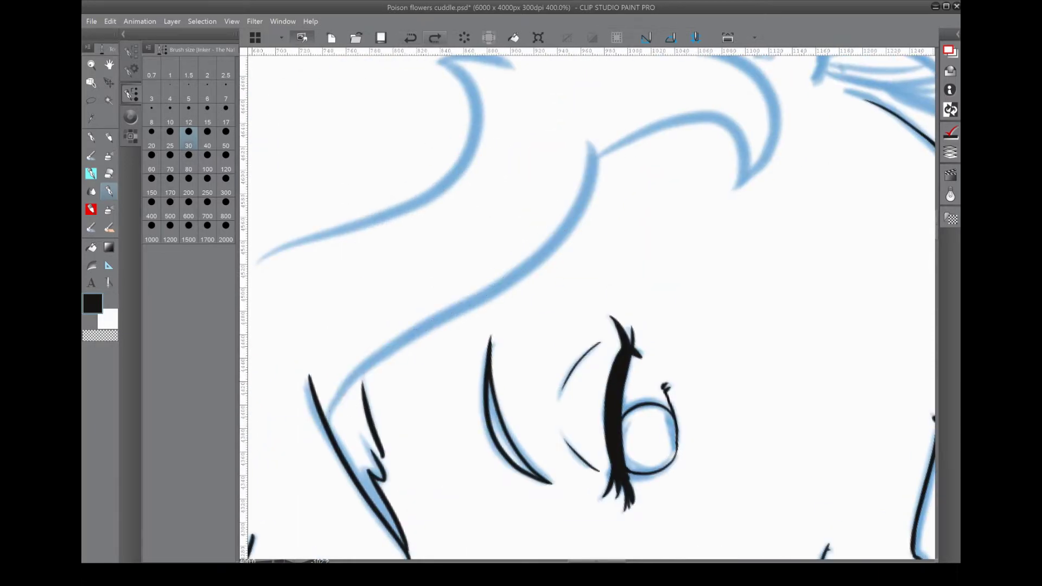
# Ink the long wavy hair strand sweeping from the forehead hairline past the near eyebrow towards the side curl.
pyautogui.press('^')
pyautogui.moveTo(630, 108); pyautogui.dragTo(375, 404)
pyautogui.scroll(-2, 477, 302)
pyautogui.moveTo(581, 317); pyautogui.dragTo(451, 281)
pyautogui.moveTo(543, 426)
pyautogui.mouseDown()
pyautogui.moveTo(450, 283)
pyautogui.moveTo(437, 415)
pyautogui.moveTo(450, 283)
pyautogui.moveTo(334, 223)
pyautogui.moveTo(347, 166)
pyautogui.mouseUp()
pyautogui.hotkey('ctrl', 'z')
pyautogui.press('e')
pyautogui.press('p')
# Ink the parallel hair wave with its pointed tip and tidy the line with the eraser.
pyautogui.moveTo(441, 306); pyautogui.dragTo(559, 468)
pyautogui.moveTo(503, 384); pyautogui.dragTo(513, 450)
pyautogui.moveTo(551, 387)
pyautogui.mouseDown()
pyautogui.moveTo(571, 467)
pyautogui.moveTo(379, 374)
pyautogui.moveTo(518, 147)
pyautogui.mouseUp()
pyautogui.hotkey('ctrl', 'z')
pyautogui.moveTo(378, 375); pyautogui.dragTo(599, 141)
pyautogui.press('e')
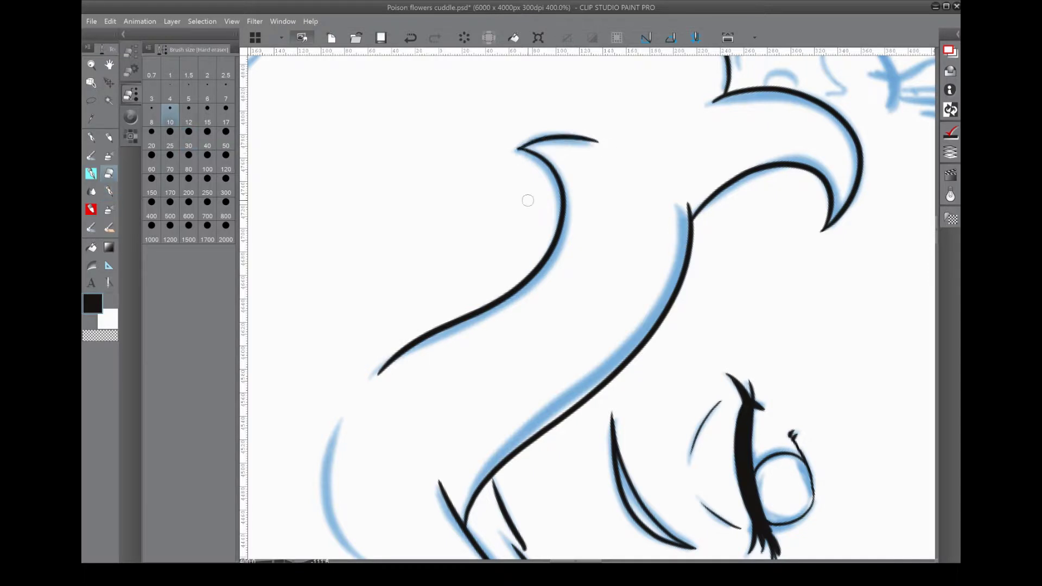
pyautogui.moveTo(524, 198); pyautogui.dragTo(562, 81)
# Ink the hair curls around the ear, undoing the last misplaced strokes.
pyautogui.press('p')
pyautogui.moveTo(380, 307); pyautogui.dragTo(409, 451)
pyautogui.moveTo(410, 98); pyautogui.dragTo(488, 217)
pyautogui.moveTo(467, 157); pyautogui.dragTo(404, 321)
pyautogui.moveTo(434, 272)
pyautogui.mouseDown()
pyautogui.moveTo(543, 325)
pyautogui.moveTo(489, 244)
pyautogui.moveTo(523, 209)
pyautogui.moveTo(399, 396)
pyautogui.mouseUp()
pyautogui.hotkey('ctrl', 'z')
pyautogui.hotkey('ctrl', 'z')
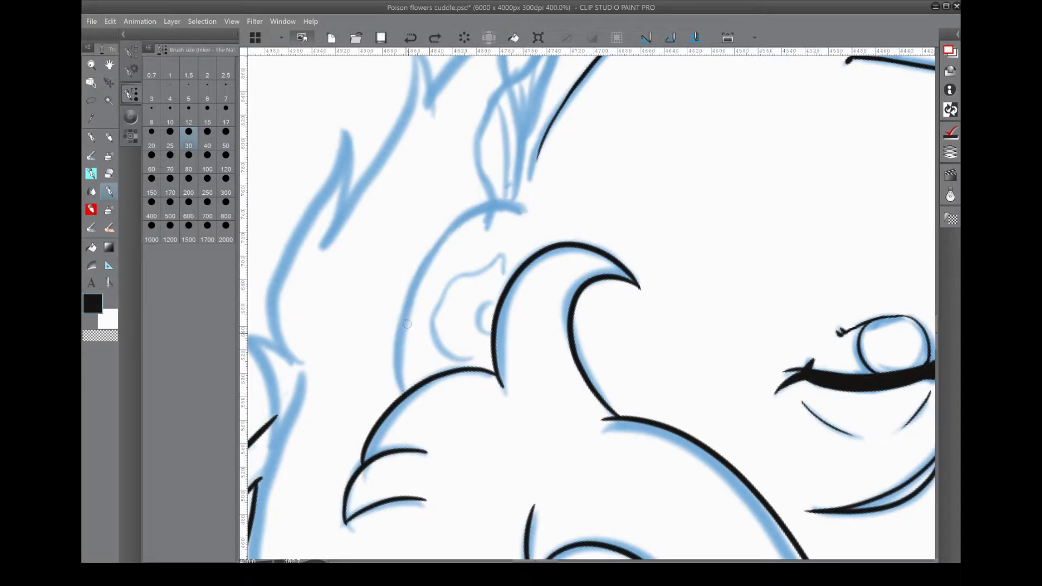
# Ink the ear's outer contour and try the inner ear line, undoing the strokes that miss the sketch.
pyautogui.moveTo(440, 248); pyautogui.dragTo(402, 393)
pyautogui.moveTo(522, 208); pyautogui.dragTo(418, 283)
pyautogui.moveTo(504, 258); pyautogui.dragTo(504, 275)
pyautogui.hotkey('ctrl', 'z')
pyautogui.moveTo(445, 295)
pyautogui.mouseDown()
pyautogui.moveTo(472, 358)
pyautogui.moveTo(405, 261)
pyautogui.moveTo(475, 215)
pyautogui.moveTo(501, 160)
pyautogui.mouseUp()
pyautogui.hotkey('ctrl', 'z')
pyautogui.hotkey('ctrl', 'z')
# Ink the wavy inner fold of the ear and the small round curve inside it.
pyautogui.moveTo(491, 283)
pyautogui.mouseDown()
pyautogui.moveTo(496, 304)
pyautogui.moveTo(441, 324)
pyautogui.mouseUp()
pyautogui.press('e')
pyautogui.press('p')
pyautogui.moveTo(491, 283)
pyautogui.mouseDown()
pyautogui.moveTo(446, 329)
pyautogui.moveTo(422, 252)
pyautogui.moveTo(432, 315)
pyautogui.moveTo(477, 172)
pyautogui.mouseUp()
pyautogui.moveTo(445, 244)
pyautogui.mouseDown()
pyautogui.moveTo(480, 325)
pyautogui.moveTo(503, 223)
pyautogui.mouseUp()
# Ink the looped ornament hanging below the ear and the long neck line beside it.
pyautogui.moveTo(527, 252); pyautogui.dragTo(514, 146)
pyautogui.moveTo(501, 494)
pyautogui.mouseDown()
pyautogui.moveTo(501, 364)
pyautogui.moveTo(412, 304)
pyautogui.mouseUp()
pyautogui.moveTo(353, 343)
pyautogui.mouseDown()
pyautogui.moveTo(491, 277)
pyautogui.moveTo(613, 136)
pyautogui.mouseUp()
pyautogui.moveTo(357, 345); pyautogui.dragTo(461, 318)
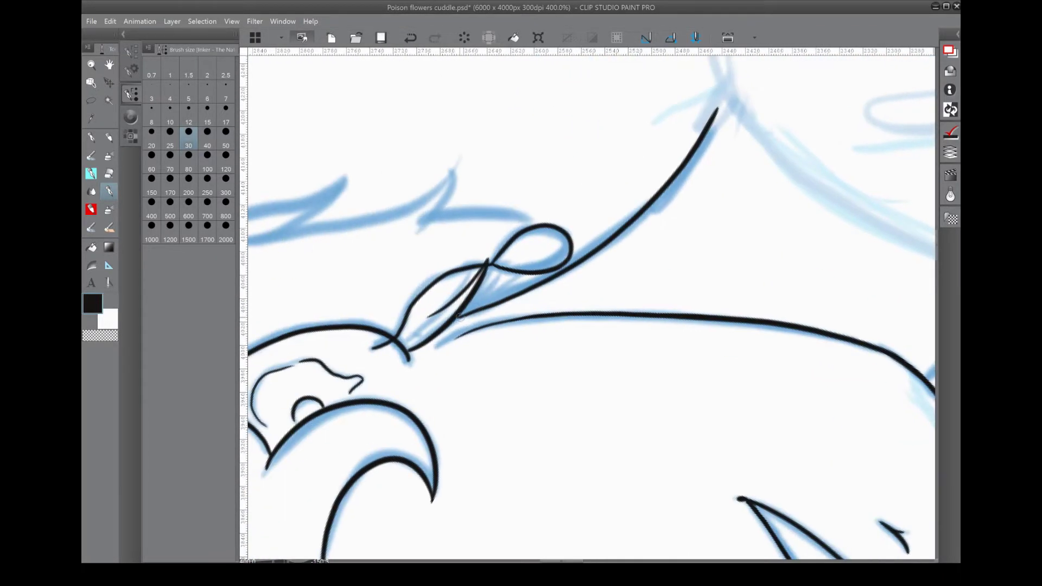
# Ink the hair locks behind the ear and neck, replacing the strokes that miss the sketch.
pyautogui.moveTo(537, 272)
pyautogui.mouseDown()
pyautogui.moveTo(610, 320)
pyautogui.moveTo(522, 179)
pyautogui.moveTo(462, 185)
pyautogui.mouseUp()
pyautogui.moveTo(461, 184)
pyautogui.mouseDown()
pyautogui.moveTo(434, 383)
pyautogui.moveTo(443, 177)
pyautogui.mouseUp()
pyautogui.moveTo(391, 84); pyautogui.dragTo(432, 326)
pyautogui.hotkey('ctrl', 'z')
pyautogui.moveTo(391, 128)
pyautogui.mouseDown()
pyautogui.moveTo(347, 320)
pyautogui.moveTo(344, 188)
pyautogui.moveTo(452, 256)
pyautogui.mouseUp()
pyautogui.moveTo(543, 225); pyautogui.dragTo(701, 140)
pyautogui.moveTo(557, 252); pyautogui.dragTo(450, 230)
pyautogui.hotkey('ctrl', 'z')
pyautogui.moveTo(477, 273)
pyautogui.mouseDown()
pyautogui.moveTo(404, 306)
pyautogui.moveTo(603, 109)
pyautogui.mouseUp()
# Ink the large outer contour of the hair beyond the wavy strands, undoing the misplaced mark.
pyautogui.moveTo(364, 375)
pyautogui.mouseDown()
pyautogui.moveTo(342, 326)
pyautogui.moveTo(603, 193)
pyautogui.mouseUp()
pyautogui.moveTo(603, 193); pyautogui.dragTo(467, 71)
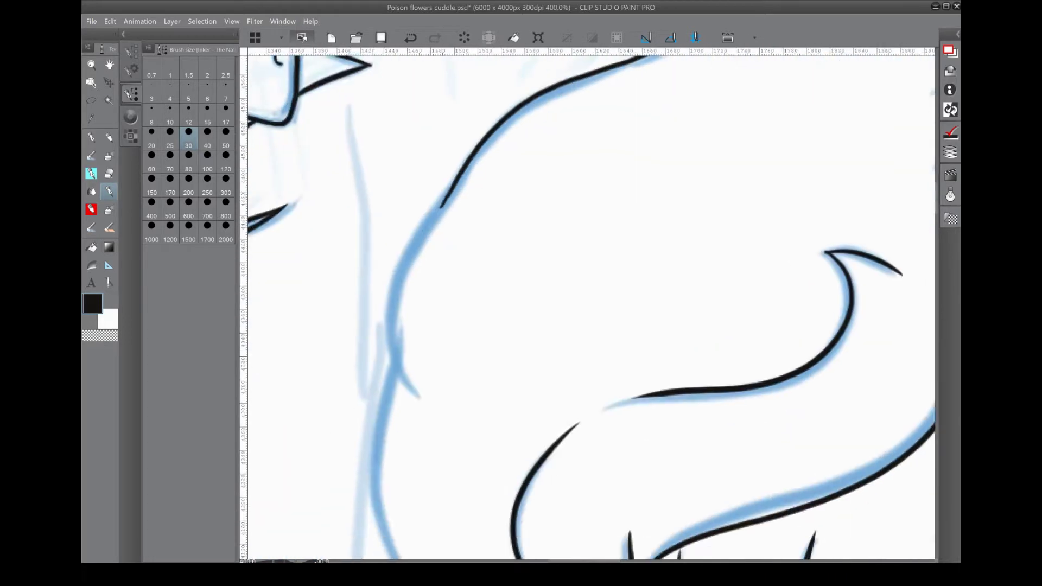
pyautogui.moveTo(489, 272); pyautogui.dragTo(597, 190)
pyautogui.moveTo(383, 291); pyautogui.dragTo(380, 323)
pyautogui.moveTo(543, 272); pyautogui.dragTo(652, 218)
pyautogui.moveTo(529, 96)
pyautogui.mouseDown()
pyautogui.moveTo(359, 459)
pyautogui.moveTo(407, 244)
pyautogui.moveTo(529, 95)
pyautogui.mouseUp()
pyautogui.hotkey('ctrl', 'z')
# Ink the two short diverging neck lines directly beneath the chin.
pyautogui.moveTo(543, 326); pyautogui.dragTo(489, 82)
pyautogui.moveTo(543, 434); pyautogui.dragTo(570, 190)
pyautogui.moveTo(543, 326); pyautogui.dragTo(543, 282)
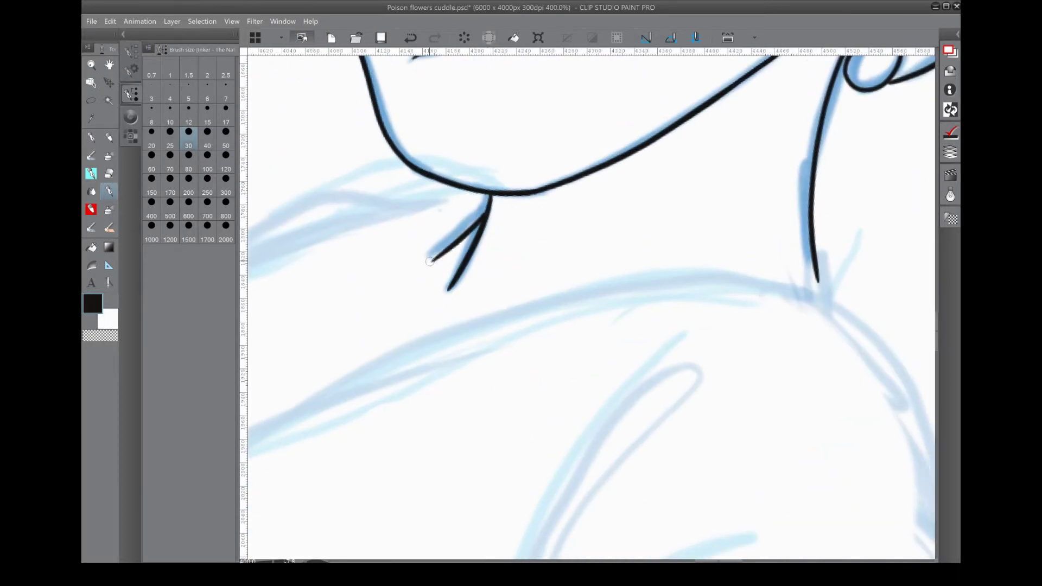
# Ink the first stretch of the long diagonal contour up to the sketched fork, undoing the stroke that misses the sketch.
pyautogui.moveTo(705, 272); pyautogui.dragTo(434, 326)
pyautogui.moveTo(705, 380); pyautogui.dragTo(380, 353)
pyautogui.moveTo(651, 325)
pyautogui.mouseDown()
pyautogui.moveTo(543, 271)
pyautogui.moveTo(435, 353)
pyautogui.moveTo(543, 272)
pyautogui.mouseUp()
pyautogui.moveTo(379, 301); pyautogui.dragTo(623, 197)
pyautogui.hotkey('ctrl', 'z')
pyautogui.moveTo(542, 326)
pyautogui.mouseDown()
pyautogui.moveTo(381, 407)
pyautogui.moveTo(508, 232)
pyautogui.moveTo(435, 245)
pyautogui.moveTo(489, 271)
pyautogui.mouseUp()
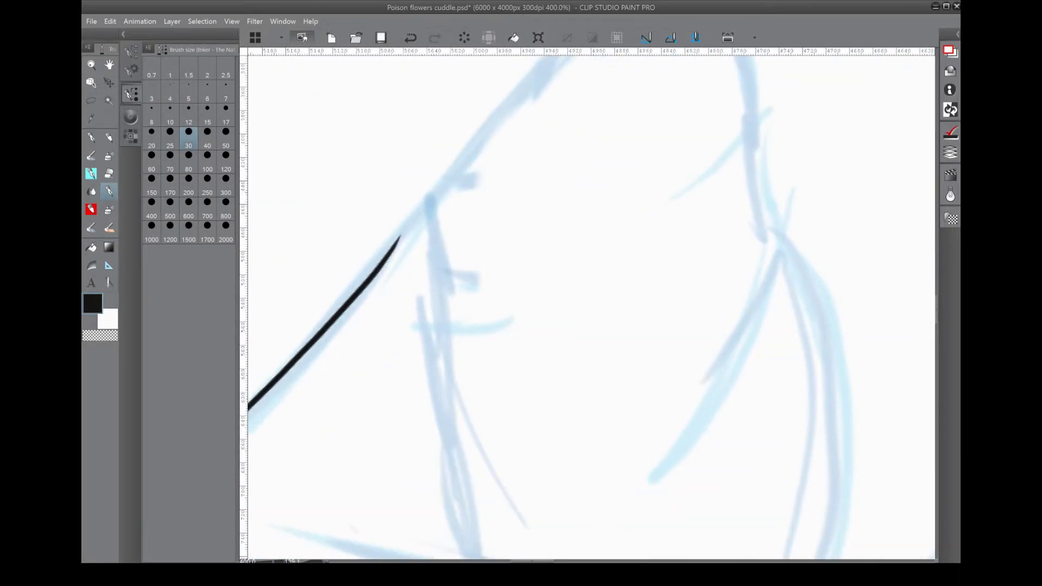
# Ink further sections of the long diagonal contour along the sketch edge, cleaning up a section with the eraser.
pyautogui.moveTo(543, 326)
pyautogui.mouseDown()
pyautogui.moveTo(435, 380)
pyautogui.moveTo(435, 244)
pyautogui.moveTo(488, 272)
pyautogui.mouseUp()
pyautogui.moveTo(381, 106)
pyautogui.mouseDown()
pyautogui.moveTo(458, 402)
pyautogui.moveTo(486, 404)
pyautogui.mouseUp()
pyautogui.moveTo(543, 326)
pyautogui.mouseDown()
pyautogui.moveTo(534, 441)
pyautogui.moveTo(209, 505)
pyautogui.mouseUp()
pyautogui.moveTo(493, 81)
pyautogui.mouseDown()
pyautogui.moveTo(380, 217)
pyautogui.moveTo(489, 326)
pyautogui.mouseUp()
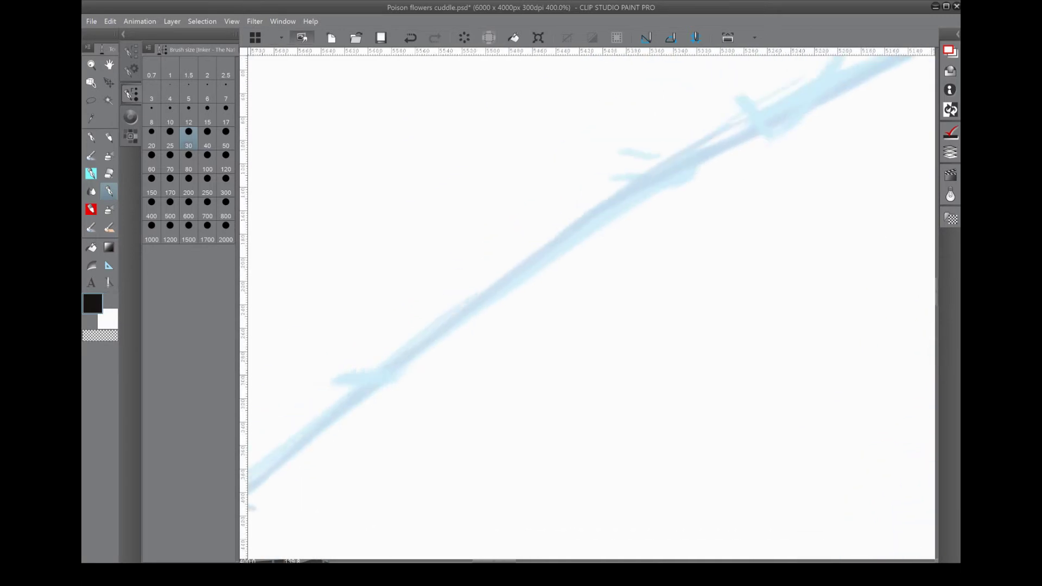
pyautogui.press('e')
pyautogui.moveTo(454, 247); pyautogui.dragTo(605, 155)
pyautogui.press('p')
pyautogui.moveTo(396, 285); pyautogui.dragTo(579, 140)
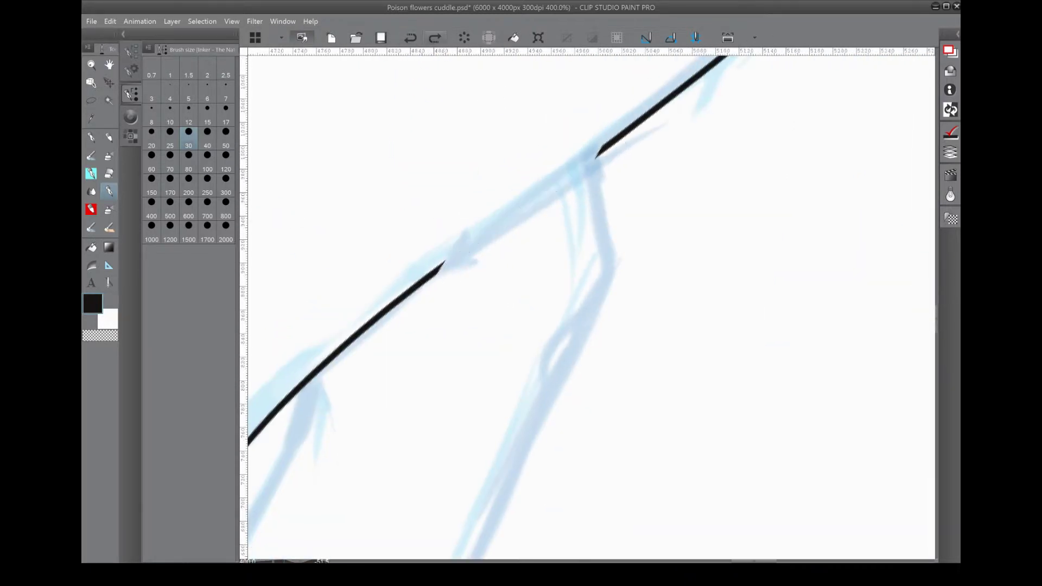
# Close the gap in the diagonal contour between the two sketched forks, comparing the join with and without the stroke.
pyautogui.hotkey('ctrl', 'z')
pyautogui.hotkey('ctrl', 'y')
pyautogui.hotkey('ctrl', 'z')
pyautogui.hotkey('ctrl', 'y')
pyautogui.press('e')
pyautogui.press('p')
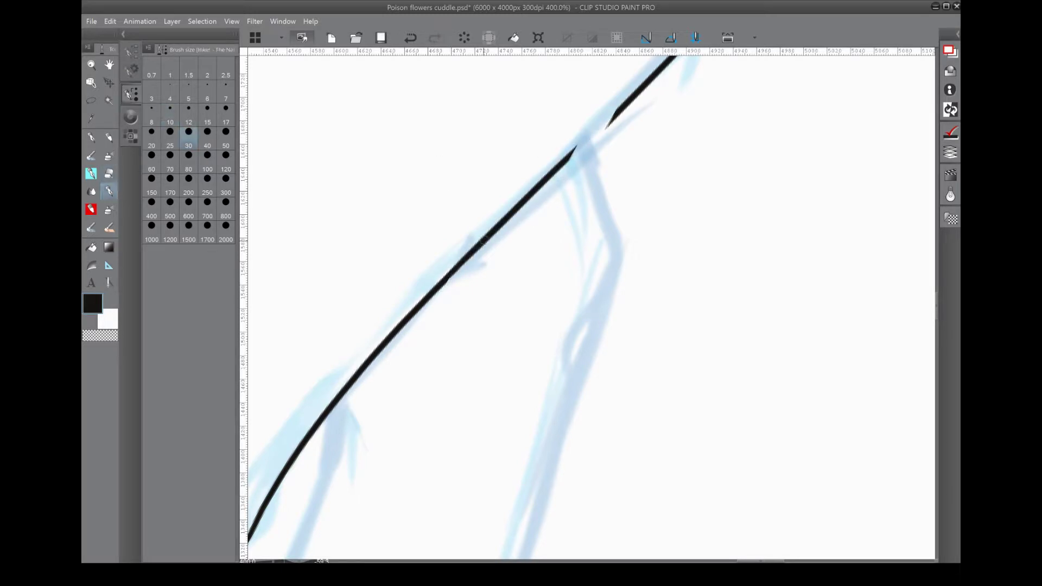
# Clean the contour's remaining join and ink the bend where the line curves down toward the sketched side edge.
pyautogui.hotkey('ctrl', 'z')
pyautogui.hotkey('ctrl', 'y')
pyautogui.hotkey('ctrl', 'z')
pyautogui.hotkey('ctrl', 'y')
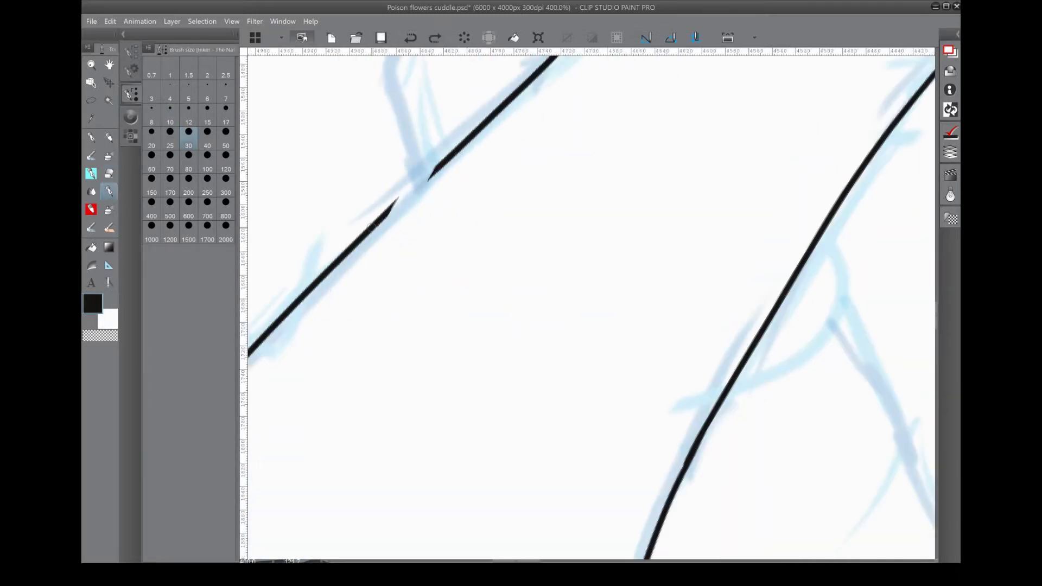
pyautogui.press('e')
pyautogui.moveTo(464, 140); pyautogui.dragTo(333, 438)
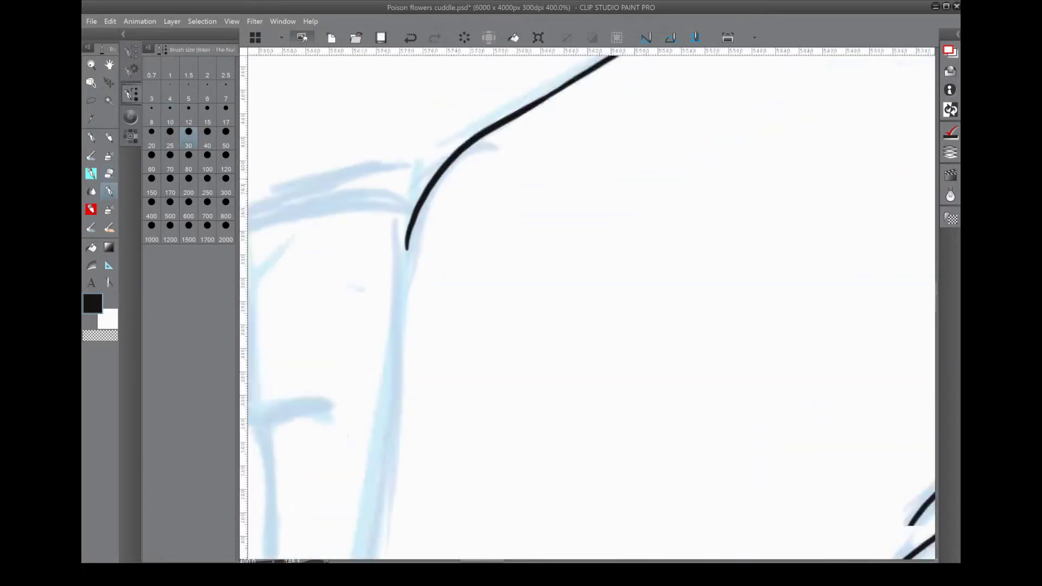
# Ink the long lower contours with the small notch and the rounded bend, cleaning their overlapping ends.
pyautogui.press('p')
pyautogui.press('e')
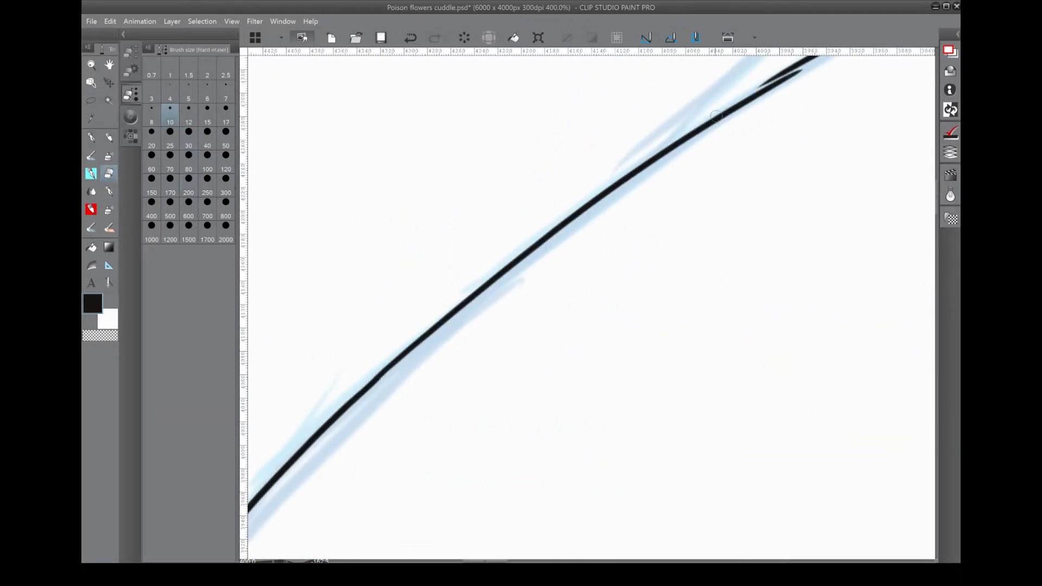
pyautogui.press('p')
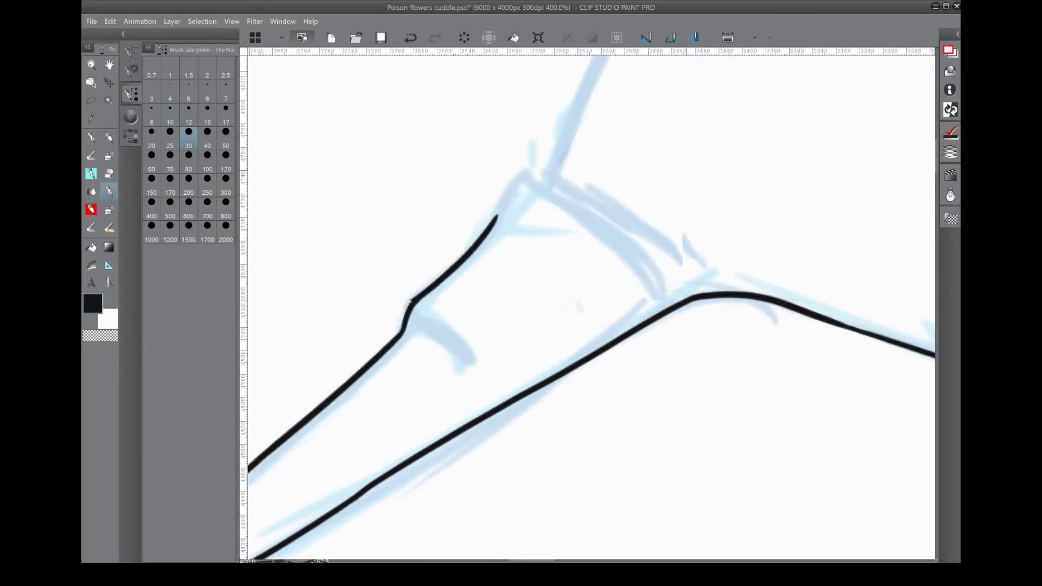
pyautogui.moveTo(466, 220); pyautogui.dragTo(518, 214)
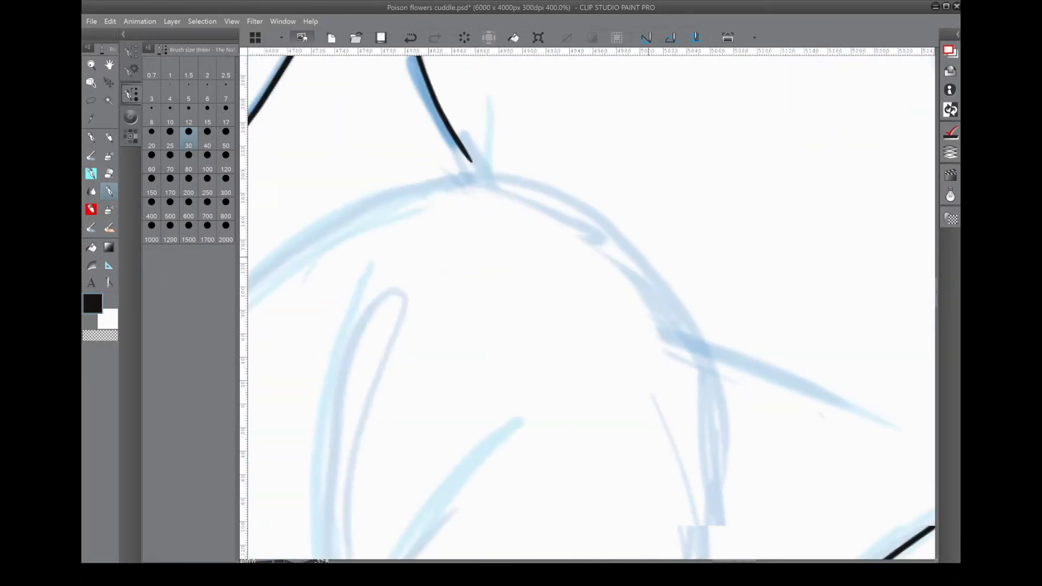
# Ink the rounded shoulder curve beneath the neck and join it to the neck line.
pyautogui.moveTo(281, 525); pyautogui.dragTo(859, 81)
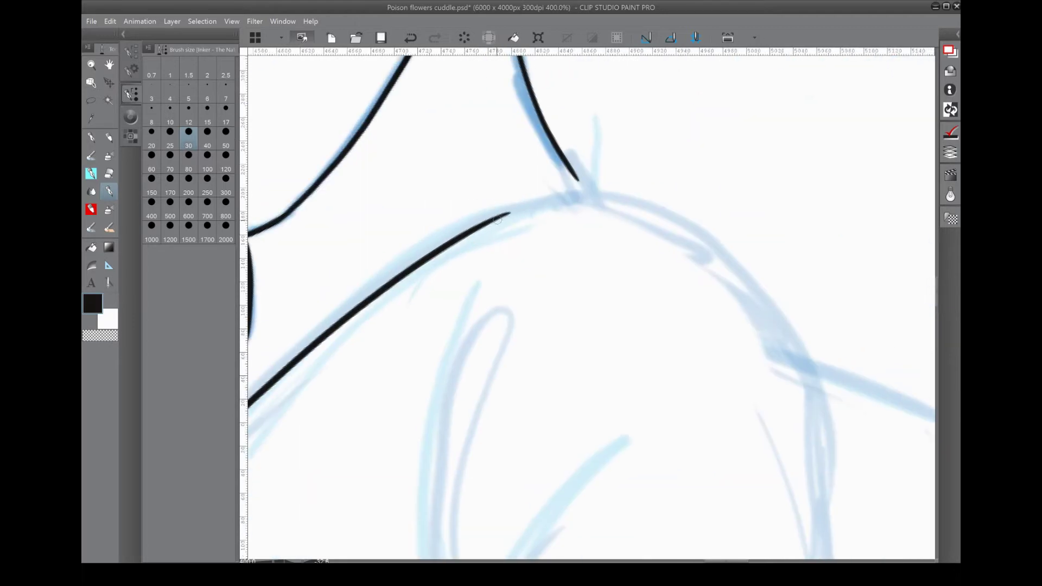
pyautogui.moveTo(650, 114); pyautogui.dragTo(390, 307)
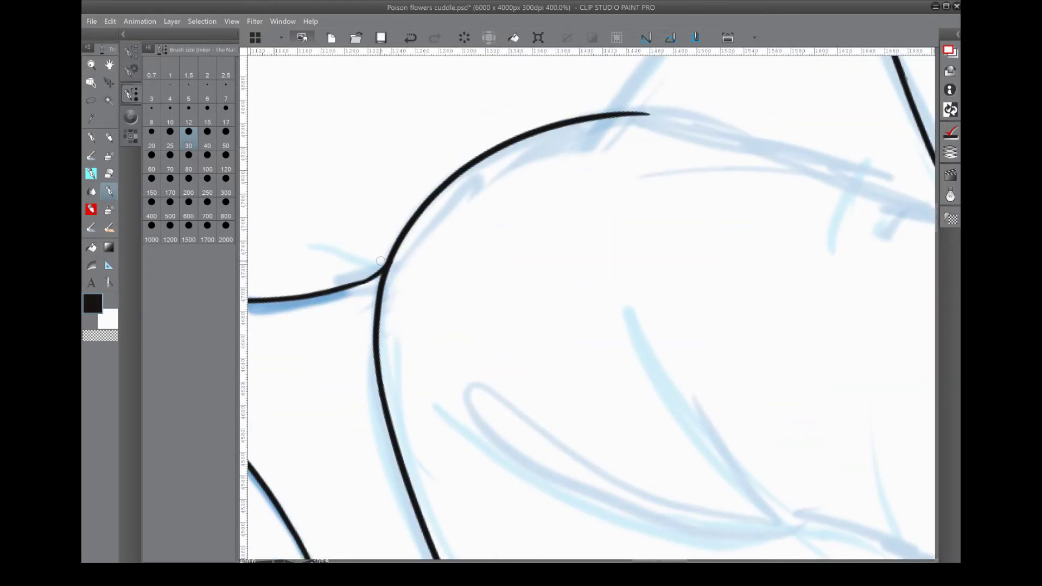
pyautogui.moveTo(652, 157); pyautogui.dragTo(400, 395)
# Ink the wide curve around the pointed shape beside the shoulder, ending it in a fork above the striped band.
pyautogui.moveTo(630, 280); pyautogui.dragTo(325, 396)
pyautogui.moveTo(454, 252); pyautogui.dragTo(482, 310)
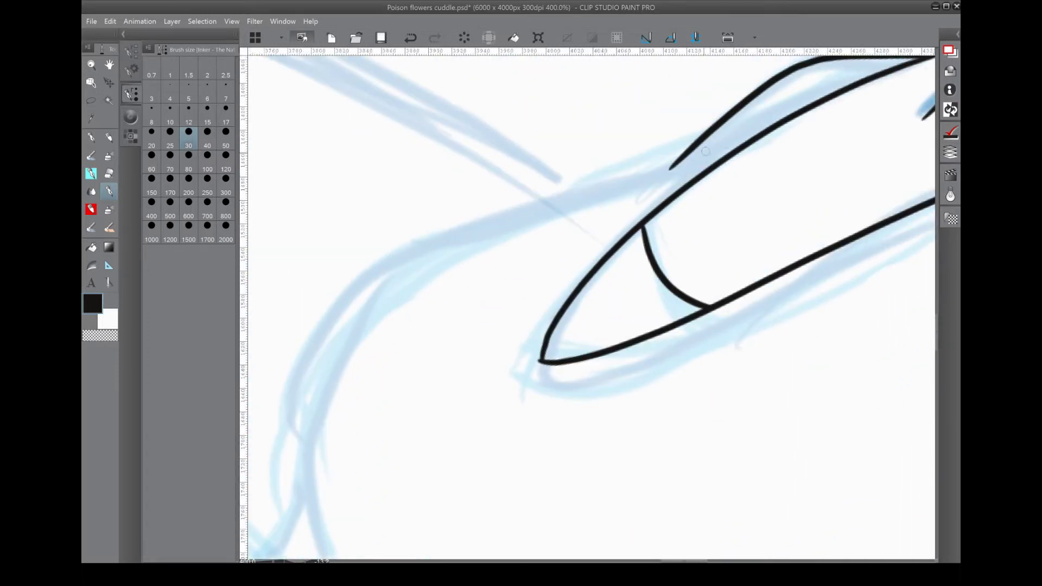
pyautogui.moveTo(441, 236); pyautogui.dragTo(300, 428)
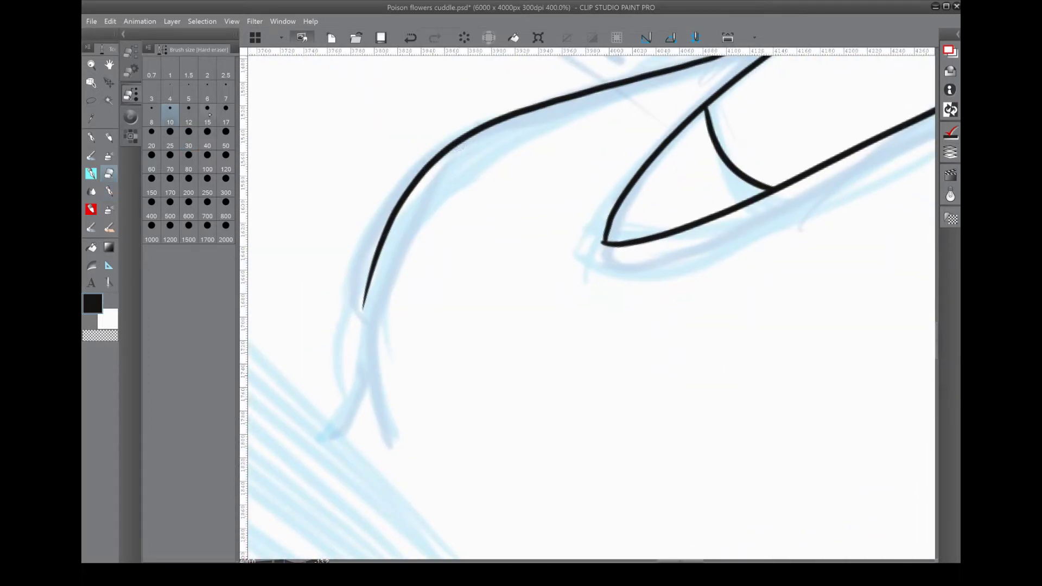
pyautogui.press('p')
pyautogui.moveTo(427, 160); pyautogui.dragTo(396, 456)
pyautogui.press('e')
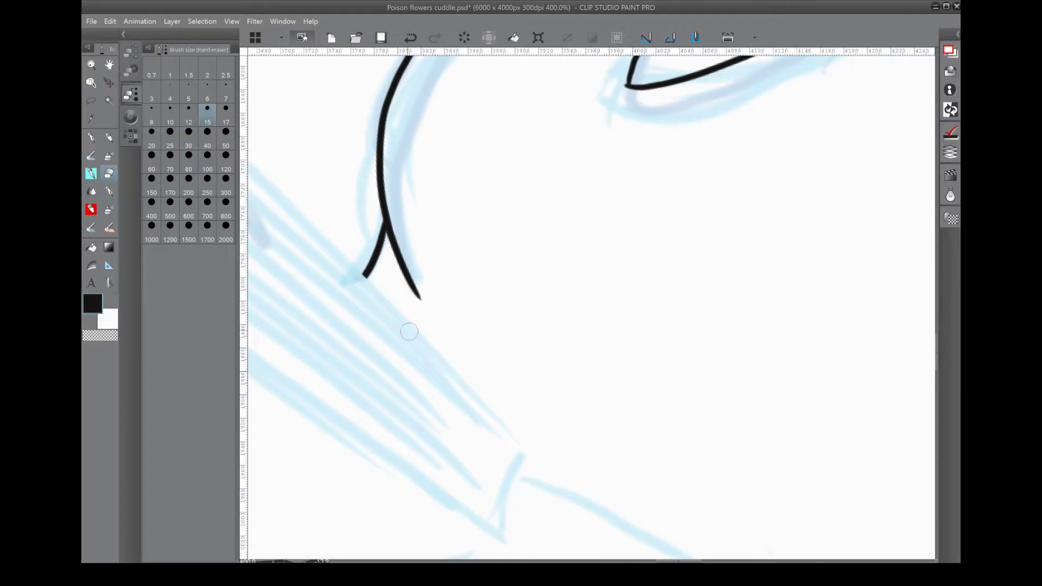
pyautogui.click(109, 191)
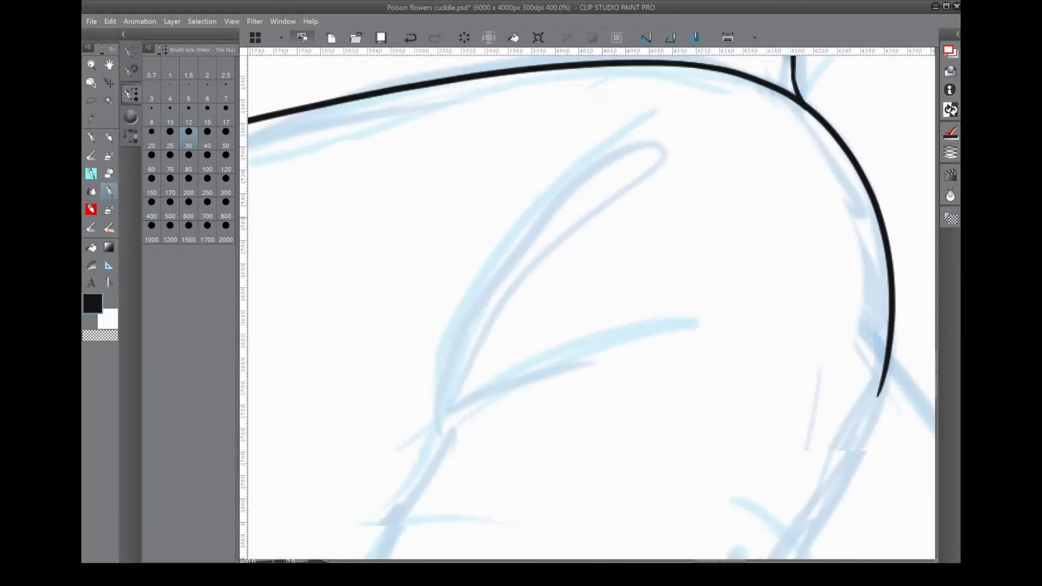
# Ink the curved inner fold lines within the shoulder outline, replacing the strokes that miss the sketch.
pyautogui.moveTo(536, 117); pyautogui.dragTo(365, 419)
pyautogui.hotkey('ctrl', 'z')
pyautogui.moveTo(465, 187); pyautogui.dragTo(374, 416)
pyautogui.moveTo(681, 160); pyautogui.dragTo(483, 283)
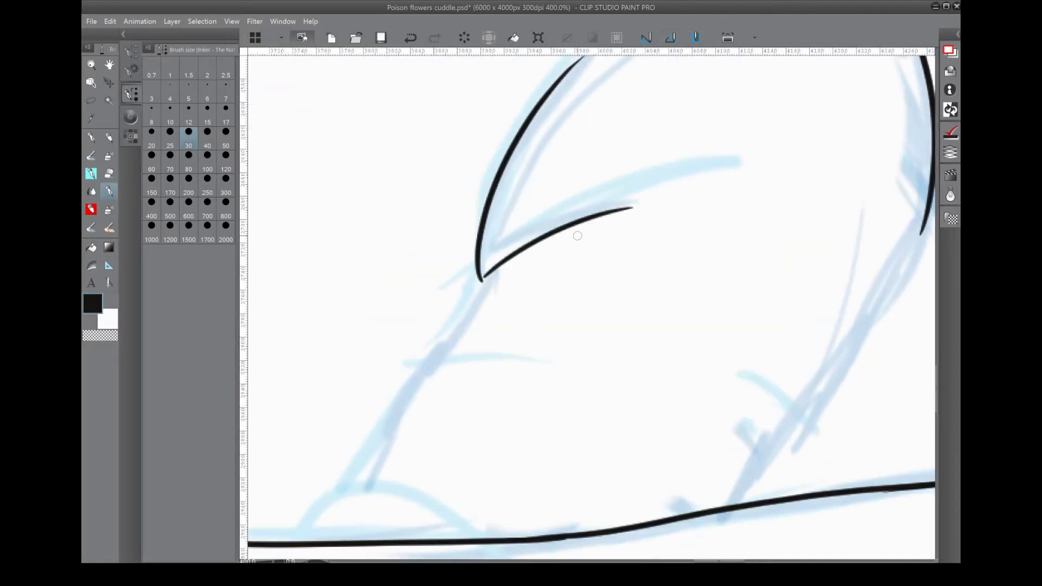
pyautogui.moveTo(524, 183); pyautogui.dragTo(373, 405)
pyautogui.hotkey('ctrl', 'z')
pyautogui.moveTo(633, 102); pyautogui.dragTo(461, 333)
# Ink the short bent lines branching off the long diagonal contour near its hooked end.
pyautogui.moveTo(551, 293)
pyautogui.mouseDown()
pyautogui.moveTo(715, 94)
pyautogui.moveTo(923, 272)
pyautogui.mouseUp()
pyautogui.moveTo(432, 247); pyautogui.dragTo(502, 248)
pyautogui.moveTo(502, 248); pyautogui.dragTo(253, 314)
pyautogui.moveTo(332, 431)
pyautogui.mouseDown()
pyautogui.moveTo(445, 334)
pyautogui.moveTo(738, 121)
pyautogui.mouseUp()
pyautogui.moveTo(738, 121)
pyautogui.mouseDown()
pyautogui.moveTo(715, 79)
pyautogui.moveTo(380, 163)
pyautogui.mouseUp()
pyautogui.moveTo(592, 304)
pyautogui.mouseDown()
pyautogui.moveTo(488, 217)
pyautogui.moveTo(592, 305)
pyautogui.mouseUp()
pyautogui.moveTo(592, 115); pyautogui.dragTo(475, 223)
pyautogui.moveTo(543, 271)
pyautogui.mouseDown()
pyautogui.moveTo(445, 336)
pyautogui.moveTo(543, 283)
pyautogui.mouseUp()
pyautogui.moveTo(417, 269); pyautogui.dragTo(547, 197)
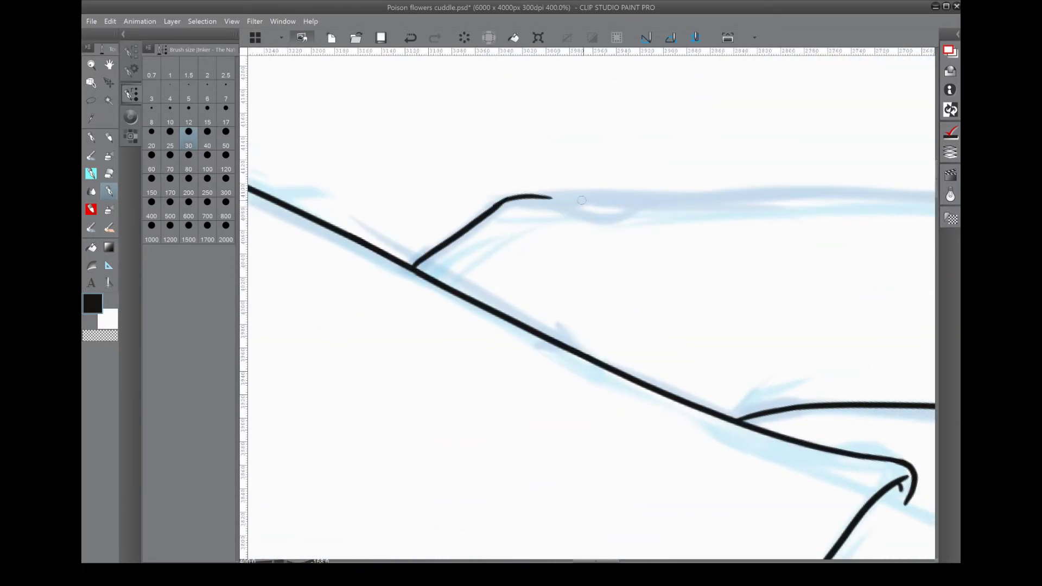
# Ink the long side of the tapered limb up to its curved end edge and tidy the corner overlap.
pyautogui.moveTo(542, 282); pyautogui.dragTo(652, 217)
pyautogui.moveTo(347, 354)
pyautogui.mouseDown()
pyautogui.moveTo(722, 84)
pyautogui.moveTo(418, 319)
pyautogui.moveTo(702, 127)
pyautogui.mouseUp()
pyautogui.press('e')
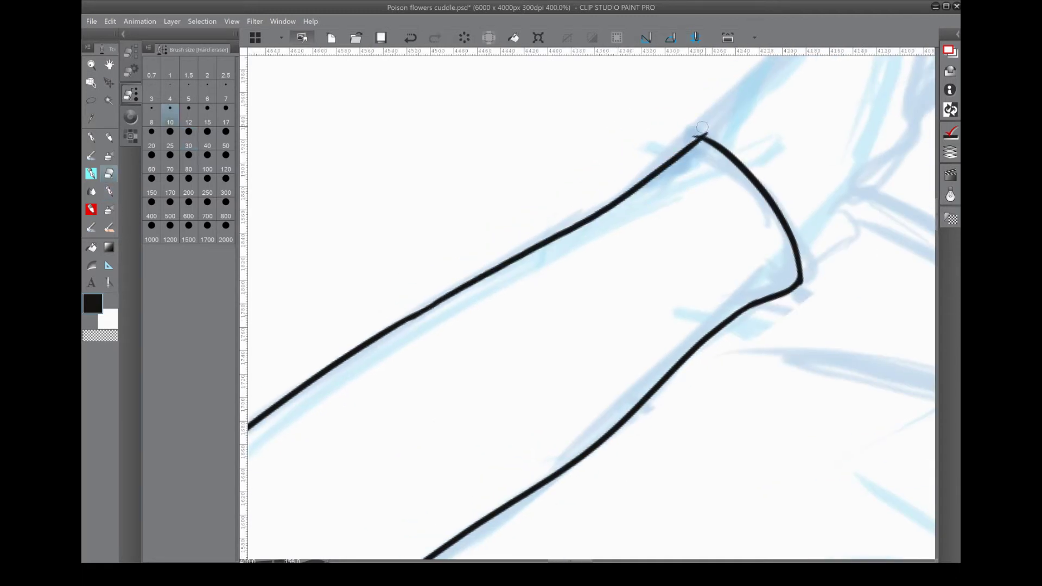
pyautogui.press('p')
# Ink the long contour out to the canvas edge, replacing the misplaced stroke.
pyautogui.moveTo(543, 271)
pyautogui.mouseDown()
pyautogui.moveTo(598, 244)
pyautogui.moveTo(489, 326)
pyautogui.moveTo(380, 380)
pyautogui.moveTo(292, 464)
pyautogui.moveTo(767, 82)
pyautogui.mouseUp()
pyautogui.hotkey('ctrl', 'z')
pyautogui.moveTo(291, 453)
pyautogui.mouseDown()
pyautogui.moveTo(354, 320)
pyautogui.moveTo(574, 198)
pyautogui.moveTo(467, 261)
pyautogui.moveTo(614, 144)
pyautogui.mouseUp()
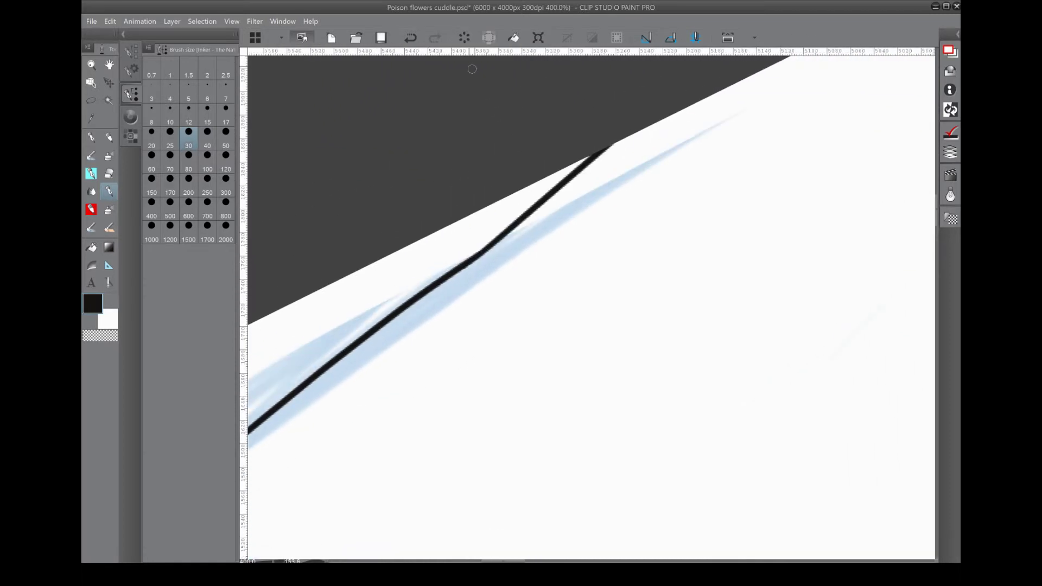
# Ink the curved line from the striped band's end to the hooked junction and the angled contour near it.
pyautogui.moveTo(567, 207)
pyautogui.mouseDown()
pyautogui.moveTo(435, 326)
pyautogui.moveTo(353, 380)
pyautogui.mouseUp()
pyautogui.moveTo(489, 272); pyautogui.dragTo(380, 217)
pyautogui.moveTo(468, 139); pyautogui.dragTo(507, 178)
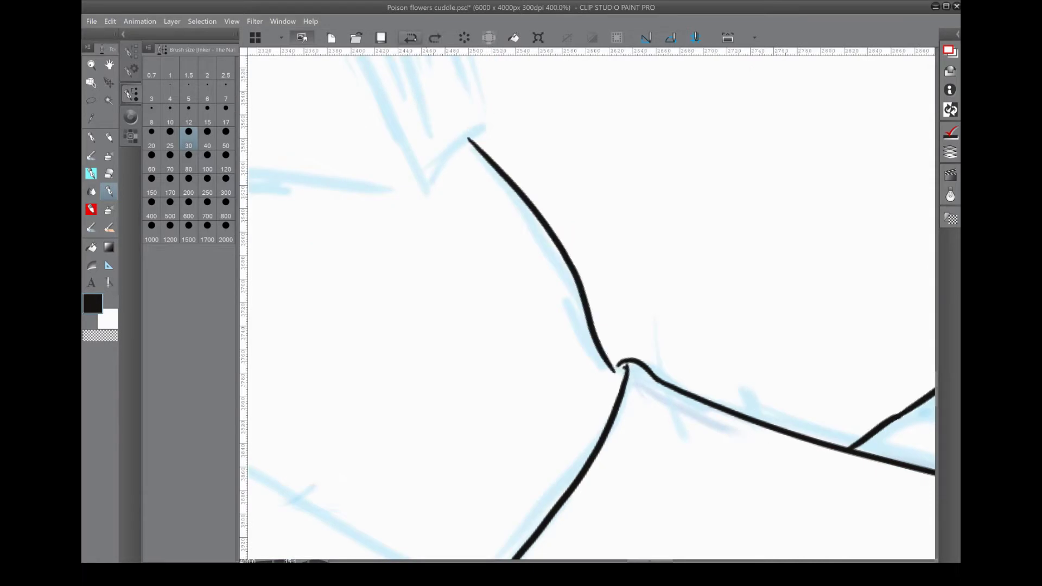
pyautogui.moveTo(536, 228)
pyautogui.mouseDown()
pyautogui.moveTo(706, 261)
pyautogui.moveTo(896, 347)
pyautogui.moveTo(922, 380)
pyautogui.mouseUp()
pyautogui.moveTo(587, 351); pyautogui.dragTo(408, 265)
pyautogui.moveTo(372, 276)
pyautogui.mouseDown()
pyautogui.moveTo(575, 361)
pyautogui.moveTo(676, 255)
pyautogui.moveTo(338, 200)
pyautogui.moveTo(391, 445)
pyautogui.mouseUp()
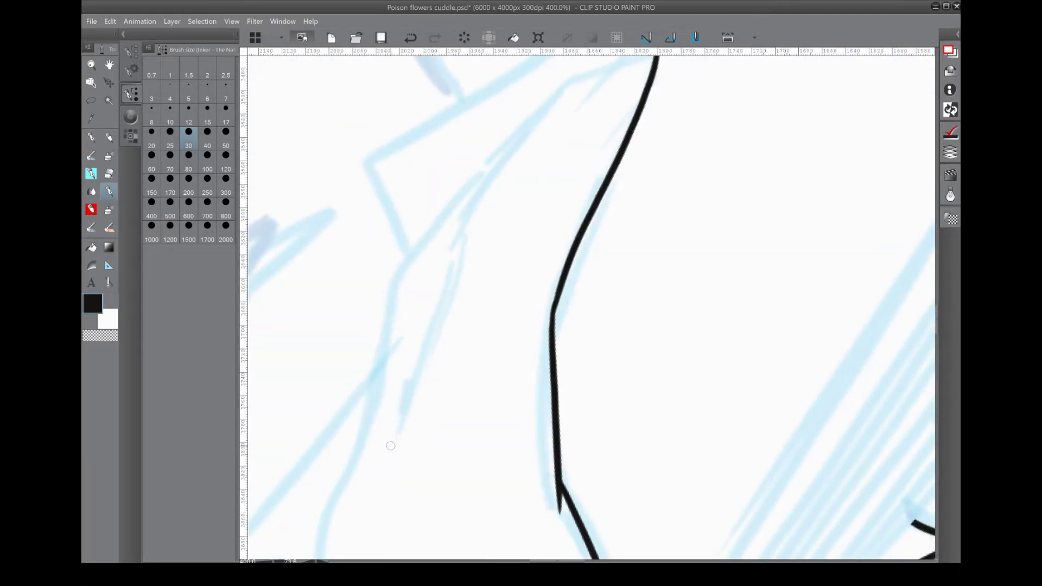
# Ink the two roughly parallel bent fold lines beside the angled contour.
pyautogui.moveTo(461, 208)
pyautogui.mouseDown()
pyautogui.moveTo(377, 343)
pyautogui.moveTo(575, 174)
pyautogui.mouseUp()
pyautogui.moveTo(575, 174); pyautogui.dragTo(625, 55)
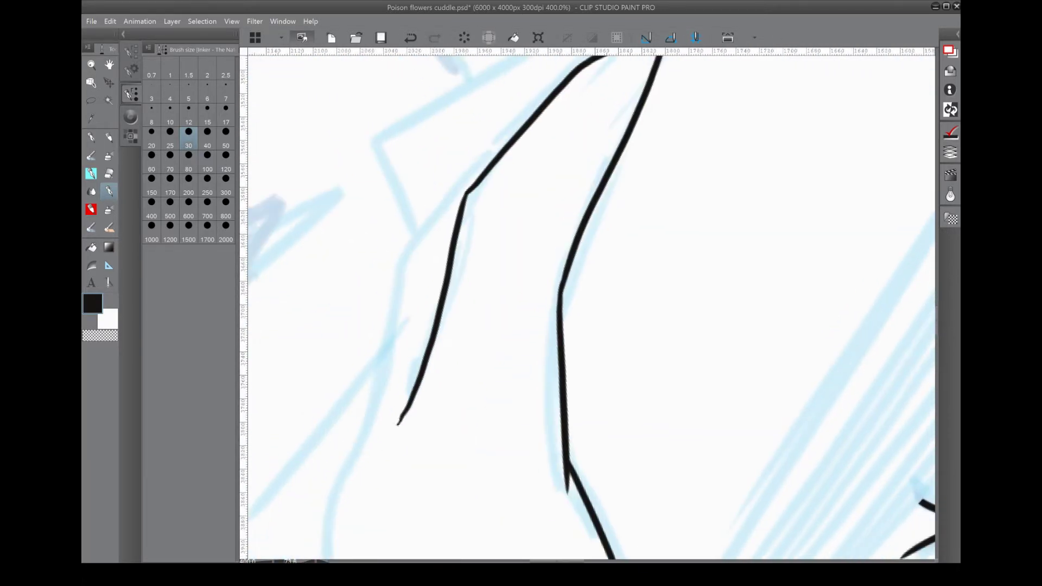
pyautogui.moveTo(398, 259); pyautogui.dragTo(393, 302)
pyautogui.moveTo(402, 259)
pyautogui.mouseDown()
pyautogui.moveTo(399, 179)
pyautogui.moveTo(436, 111)
pyautogui.mouseUp()
pyautogui.moveTo(436, 112); pyautogui.dragTo(403, 265)
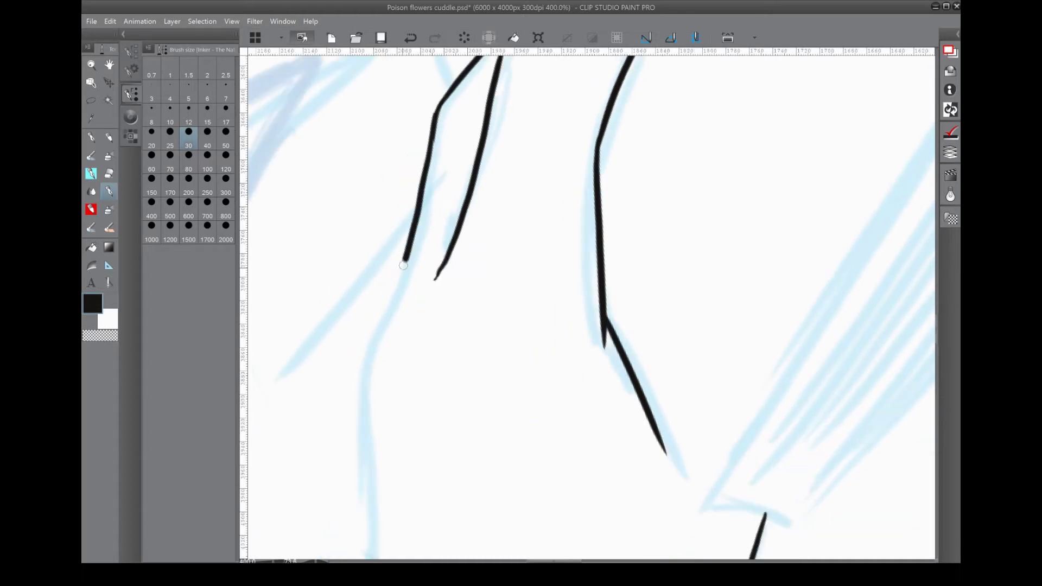
# Ink the long straight edge beyond the limb's curved end and the fold line meeting it, undoing the misplaced stroke.
pyautogui.moveTo(425, 177); pyautogui.dragTo(489, 326)
pyautogui.moveTo(395, 158)
pyautogui.mouseDown()
pyautogui.moveTo(411, 505)
pyautogui.moveTo(543, 272)
pyautogui.moveTo(597, 244)
pyautogui.mouseUp()
pyautogui.moveTo(543, 326)
pyautogui.mouseDown()
pyautogui.moveTo(462, 516)
pyautogui.moveTo(657, 293)
pyautogui.moveTo(640, 228)
pyautogui.moveTo(607, 230)
pyautogui.mouseUp()
pyautogui.moveTo(550, 120); pyautogui.dragTo(458, 462)
pyautogui.moveTo(581, 304)
pyautogui.mouseDown()
pyautogui.moveTo(582, 195)
pyautogui.moveTo(542, 163)
pyautogui.moveTo(624, 217)
pyautogui.moveTo(706, 244)
pyautogui.moveTo(597, 282)
pyautogui.moveTo(543, 271)
pyautogui.mouseUp()
pyautogui.hotkey('ctrl', 'z')
pyautogui.moveTo(250, 480)
pyautogui.mouseDown()
pyautogui.moveTo(774, 120)
pyautogui.moveTo(614, 227)
pyautogui.mouseUp()
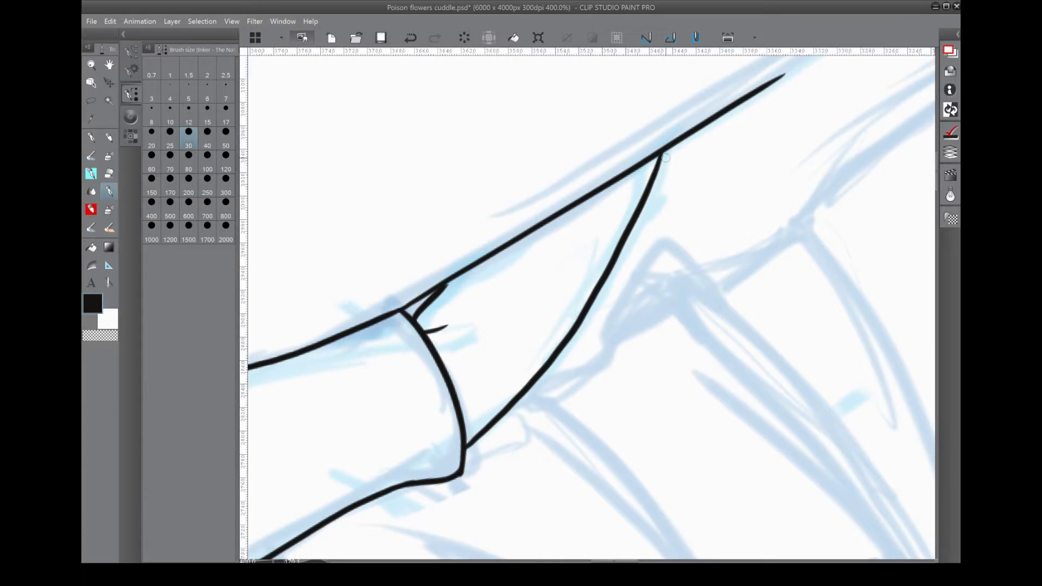
# Continue the straight contour past the curved fold and close its gap, replacing the strokes that miss the sketch.
pyautogui.moveTo(665, 157); pyautogui.dragTo(600, 217)
pyautogui.moveTo(384, 352)
pyautogui.mouseDown()
pyautogui.moveTo(266, 258)
pyautogui.moveTo(325, 361)
pyautogui.moveTo(488, 163)
pyautogui.mouseUp()
pyautogui.moveTo(356, 413); pyautogui.dragTo(849, 56)
pyautogui.hotkey('ctrl', 'z')
pyautogui.moveTo(522, 279); pyautogui.dragTo(506, 255)
pyautogui.moveTo(349, 415); pyautogui.dragTo(780, 58)
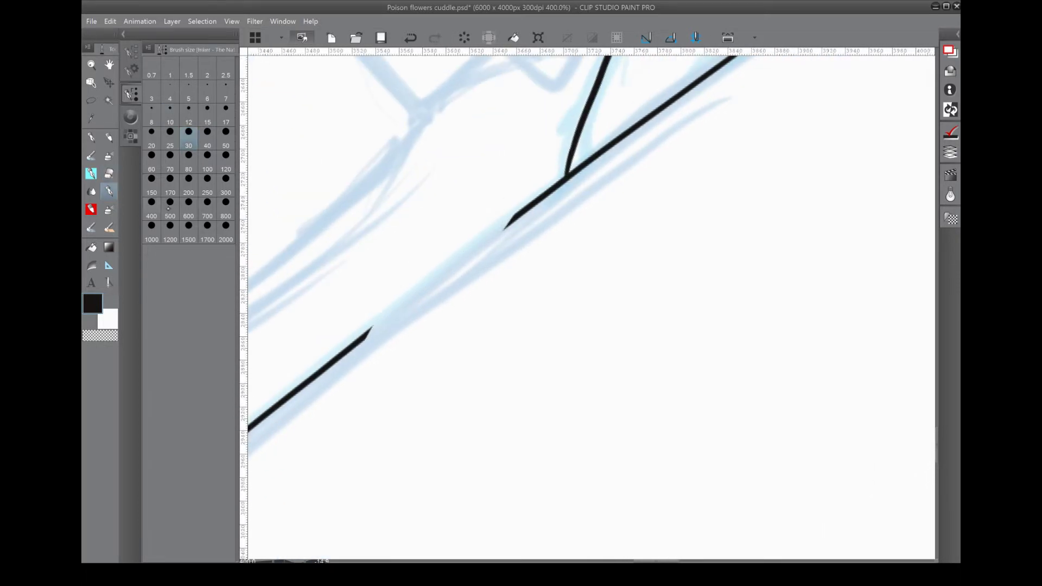
pyautogui.moveTo(508, 222); pyautogui.dragTo(539, 178)
pyautogui.hotkey('ctrl', 'z')
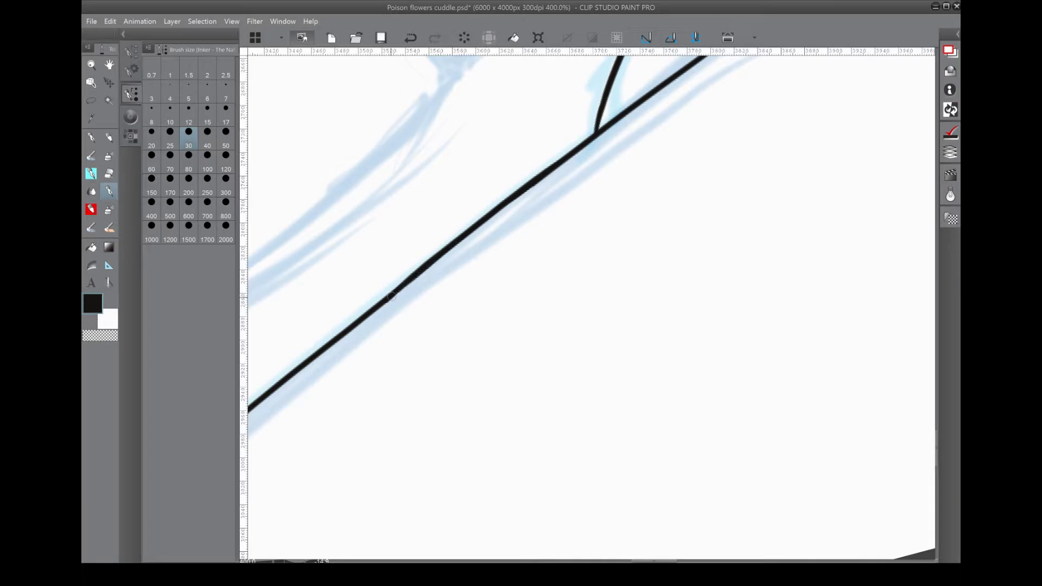
# Ink the long tapering edges above the bent fold lines and the pointed tip where the folds meet.
pyautogui.moveTo(391, 296); pyautogui.dragTo(462, 209)
pyautogui.moveTo(326, 380); pyautogui.dragTo(651, 109)
pyautogui.moveTo(497, 174); pyautogui.dragTo(447, 251)
pyautogui.moveTo(437, 356)
pyautogui.mouseDown()
pyautogui.moveTo(706, 271)
pyautogui.moveTo(543, 380)
pyautogui.moveTo(706, 244)
pyautogui.moveTo(815, 271)
pyautogui.mouseUp()
pyautogui.moveTo(543, 488)
pyautogui.mouseDown()
pyautogui.moveTo(470, 130)
pyautogui.moveTo(543, 326)
pyautogui.moveTo(554, 282)
pyautogui.moveTo(472, 304)
pyautogui.mouseUp()
pyautogui.moveTo(652, 217)
pyautogui.mouseDown()
pyautogui.moveTo(344, 404)
pyautogui.moveTo(483, 238)
pyautogui.mouseUp()
pyautogui.moveTo(326, 409); pyautogui.dragTo(623, 77)
pyautogui.moveTo(380, 380); pyautogui.dragTo(608, 237)
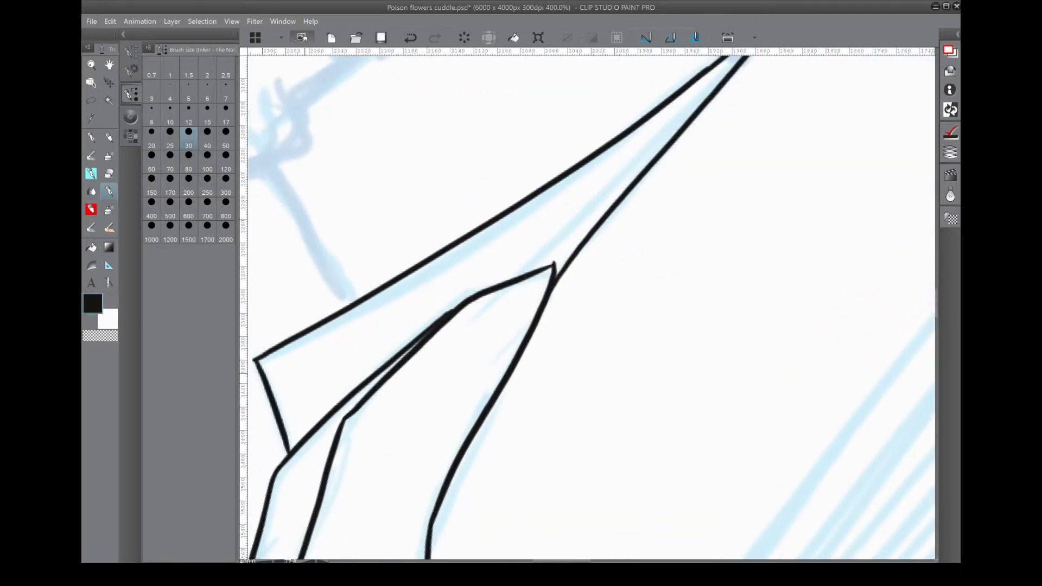
# Extend the converging edges up to the sketched leaf ornament and clean the overshoot at the fold's pointed tip.
pyautogui.moveTo(559, 263); pyautogui.dragTo(540, 257)
pyautogui.press('e')
pyautogui.moveTo(597, 163); pyautogui.dragTo(274, 510)
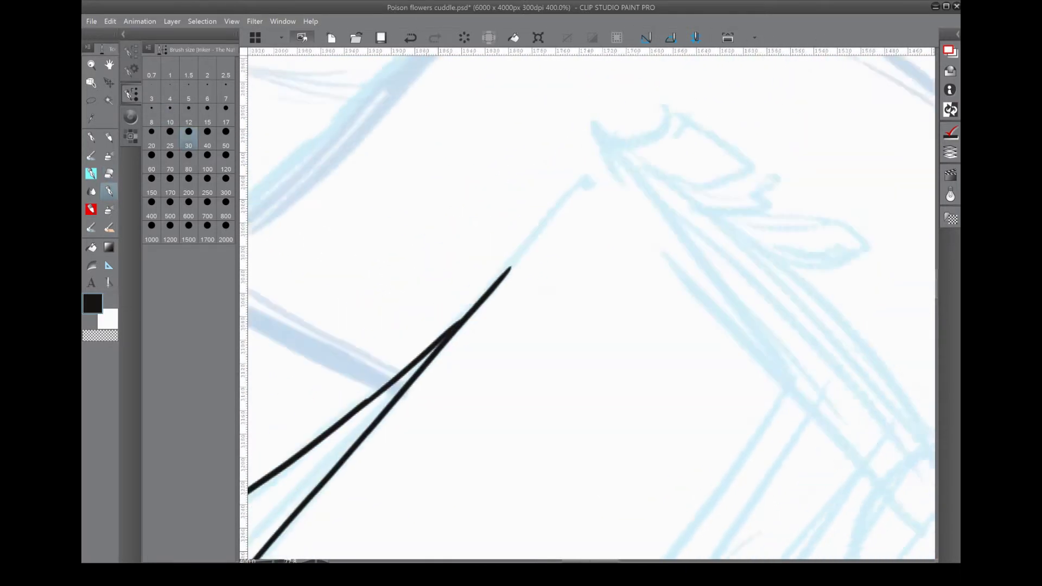
pyautogui.moveTo(505, 279); pyautogui.dragTo(416, 328)
pyautogui.moveTo(524, 193)
pyautogui.mouseDown()
pyautogui.moveTo(408, 81)
pyautogui.moveTo(379, 373)
pyautogui.mouseUp()
pyautogui.press('e')
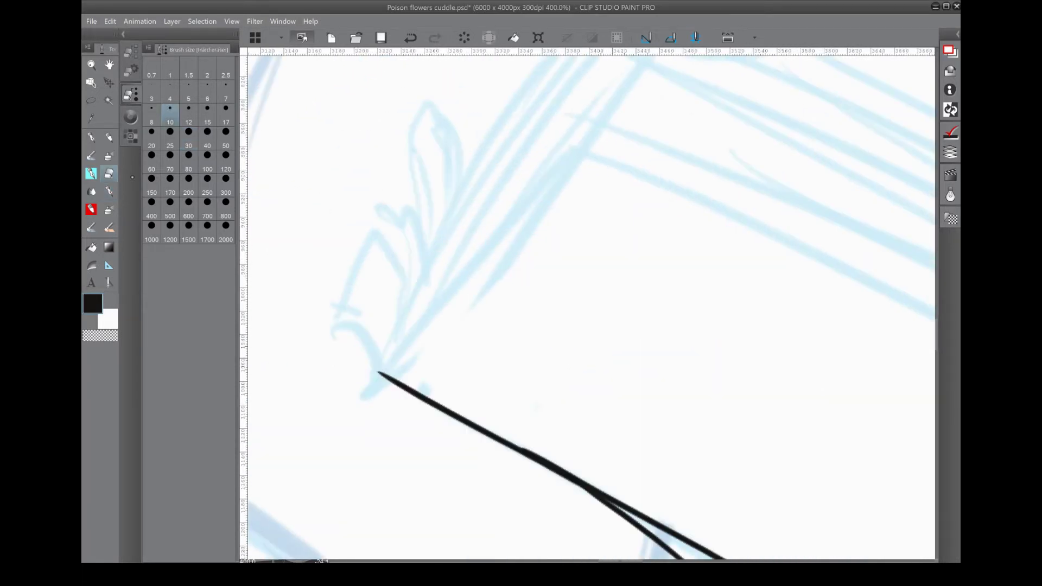
pyautogui.moveTo(333, 325)
pyautogui.mouseDown()
pyautogui.moveTo(399, 263)
pyautogui.moveTo(420, 200)
pyautogui.moveTo(435, 261)
pyautogui.moveTo(470, 319)
pyautogui.mouseUp()
pyautogui.press('p')
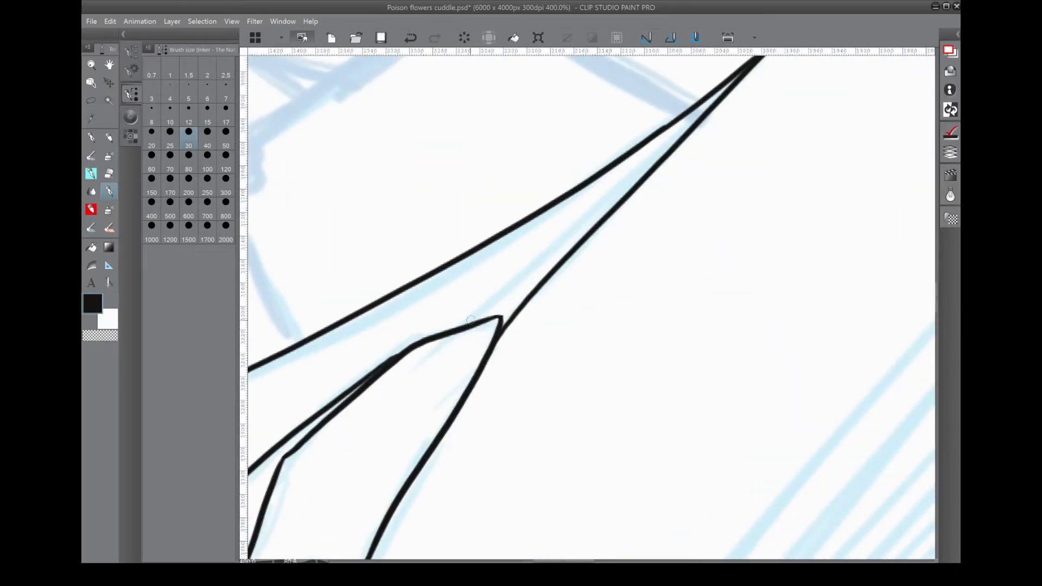
# Ink the two lines meeting in a corner beneath the crossed band sketch, undoing the misplaced strokes.
pyautogui.moveTo(456, 58); pyautogui.dragTo(543, 380)
pyautogui.hotkey('ctrl', 'z')
pyautogui.moveTo(314, 515)
pyautogui.mouseDown()
pyautogui.moveTo(406, 390)
pyautogui.moveTo(671, 96)
pyautogui.mouseUp()
pyautogui.press('e')
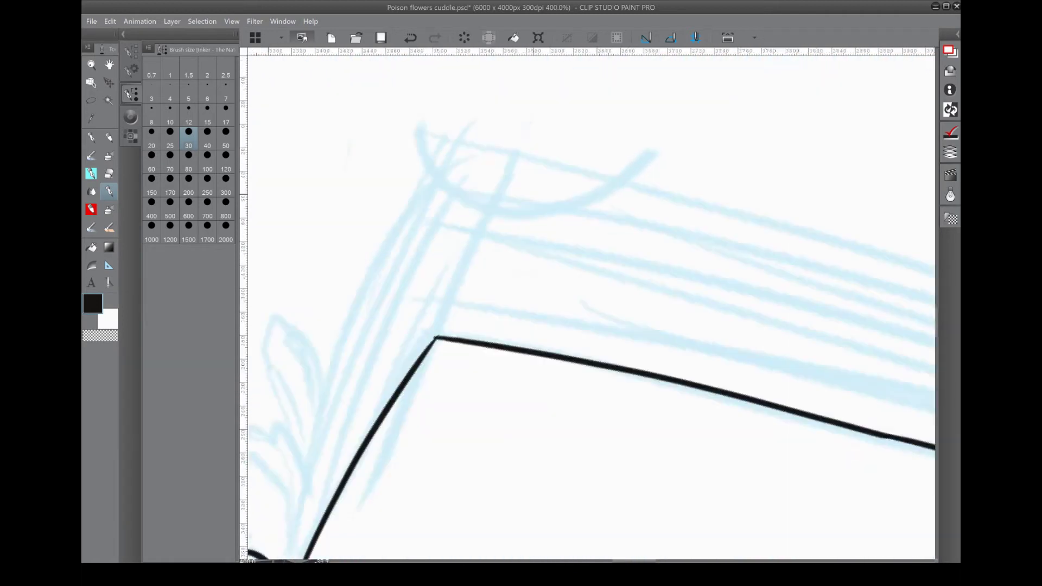
pyautogui.moveTo(305, 529); pyautogui.dragTo(354, 383)
pyautogui.hotkey('ctrl', 'z')
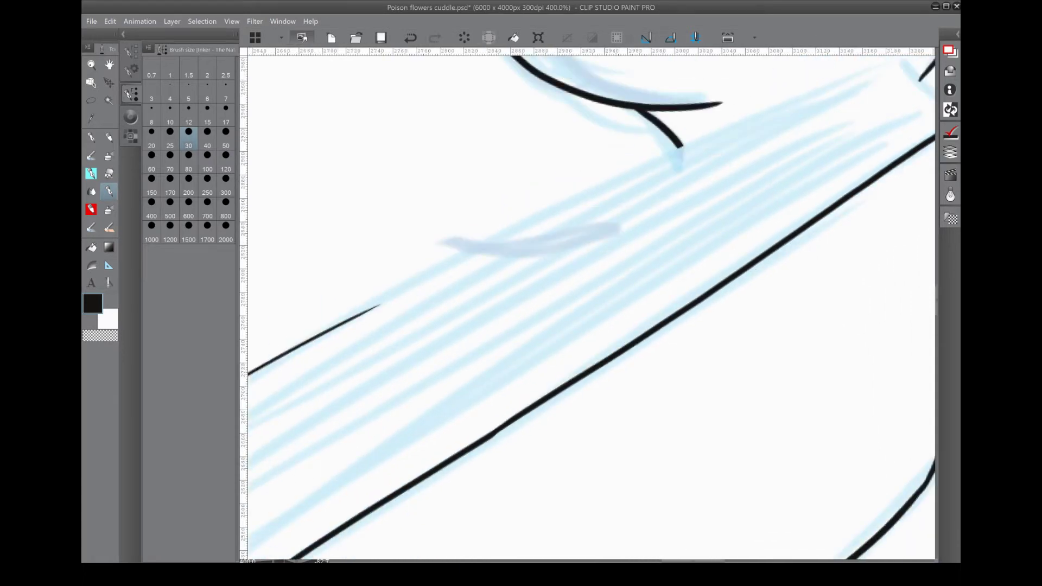
pyautogui.press('p')
pyautogui.hotkey('ctrl', 'z')
pyautogui.moveTo(361, 353); pyautogui.dragTo(775, 73)
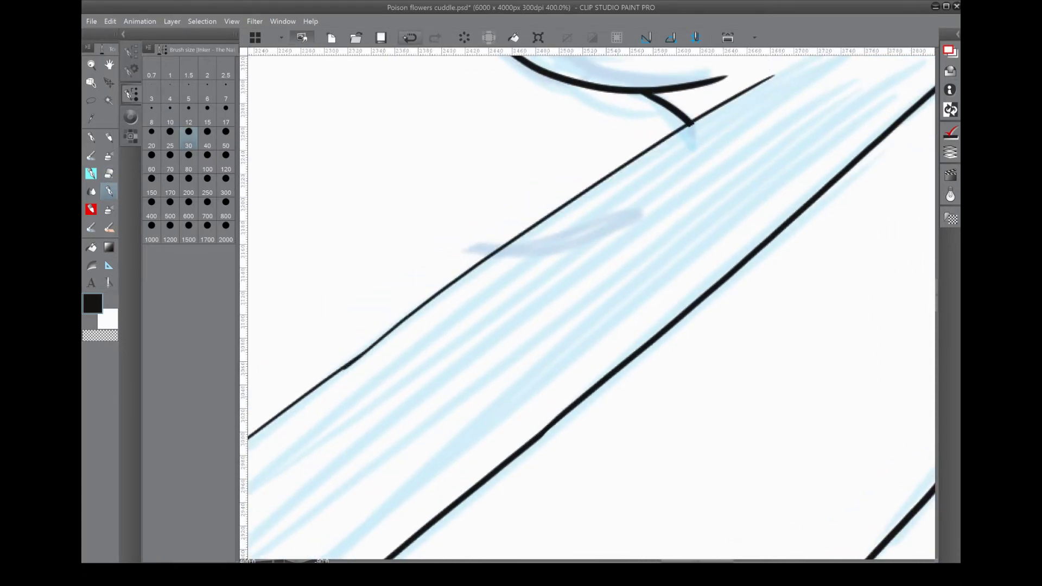
pyautogui.hotkey('ctrl', 'z')
pyautogui.moveTo(321, 432); pyautogui.dragTo(868, 90)
pyautogui.hotkey('ctrl', 'z')
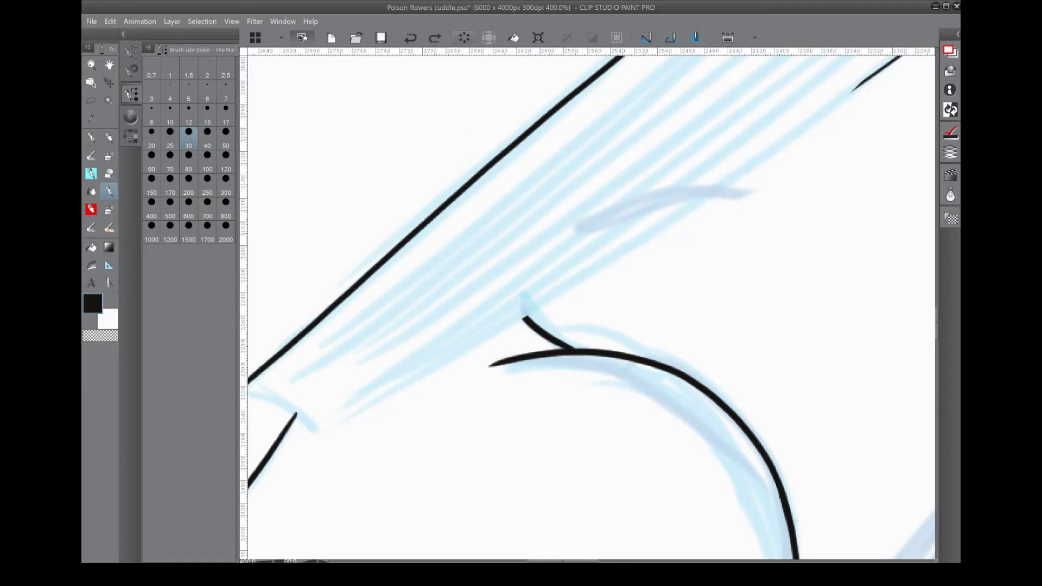
# Ink the thin outer edge of the striped band and close off its end with a thin curved line.
pyautogui.moveTo(604, 264); pyautogui.dragTo(870, 75)
pyautogui.press('e')
pyautogui.moveTo(523, 270); pyautogui.dragTo(399, 358)
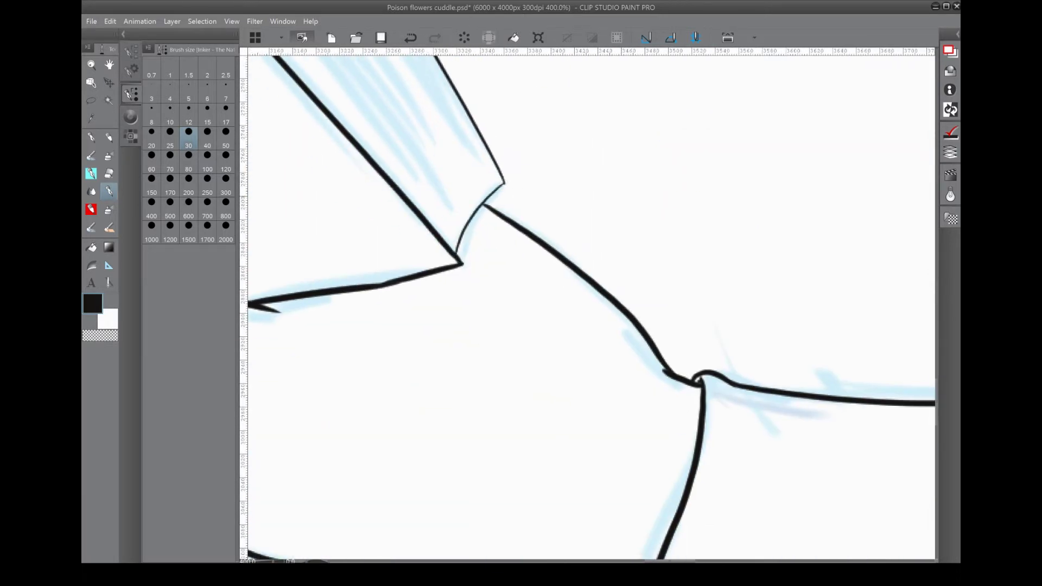
# Ink the curled page corners at the end of the open book with thin lines.
pyautogui.moveTo(370, 256); pyautogui.dragTo(431, 196)
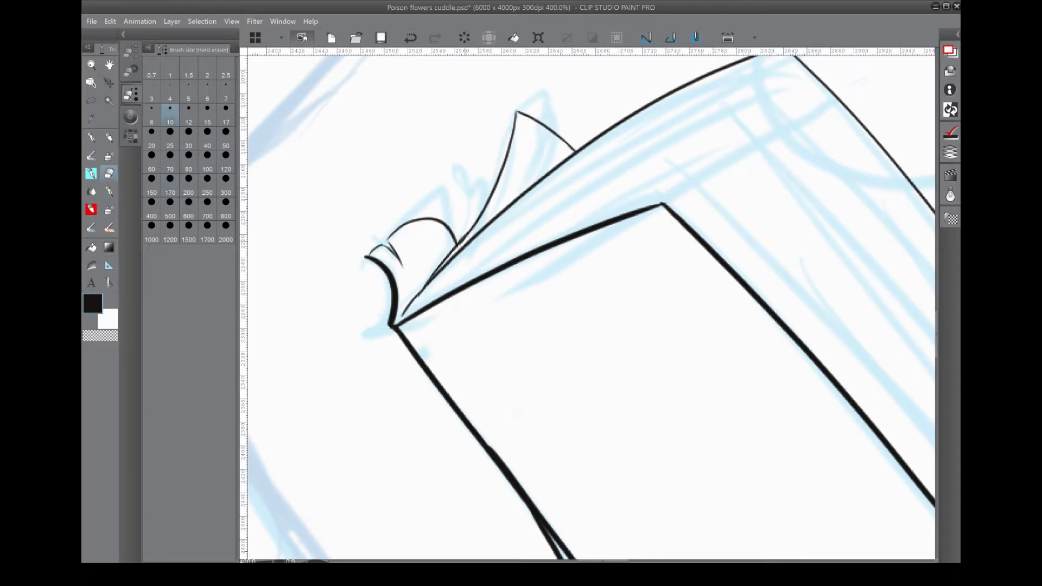
pyautogui.moveTo(443, 239); pyautogui.dragTo(522, 185)
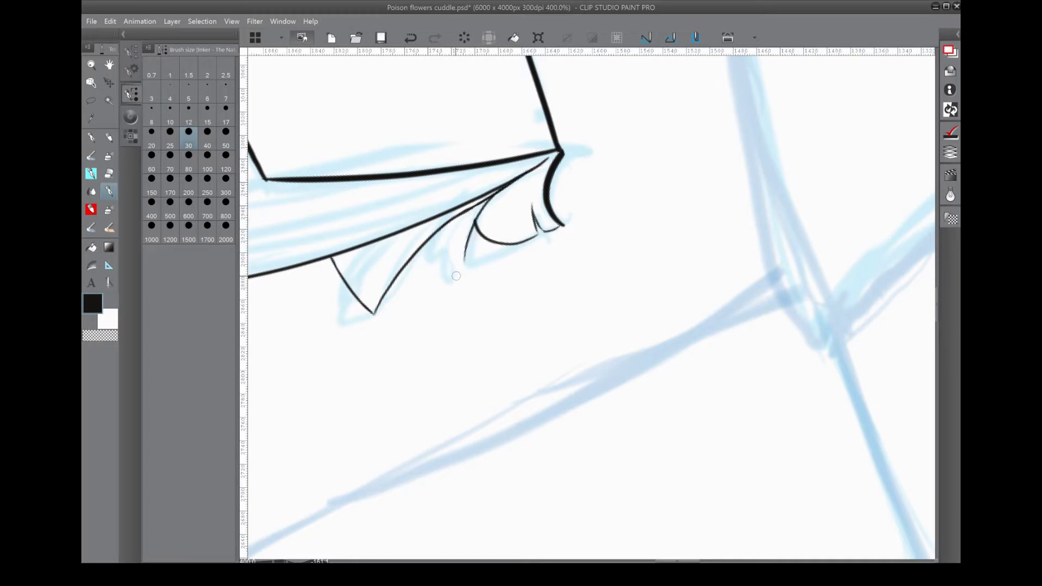
pyautogui.moveTo(523, 185); pyautogui.dragTo(602, 347)
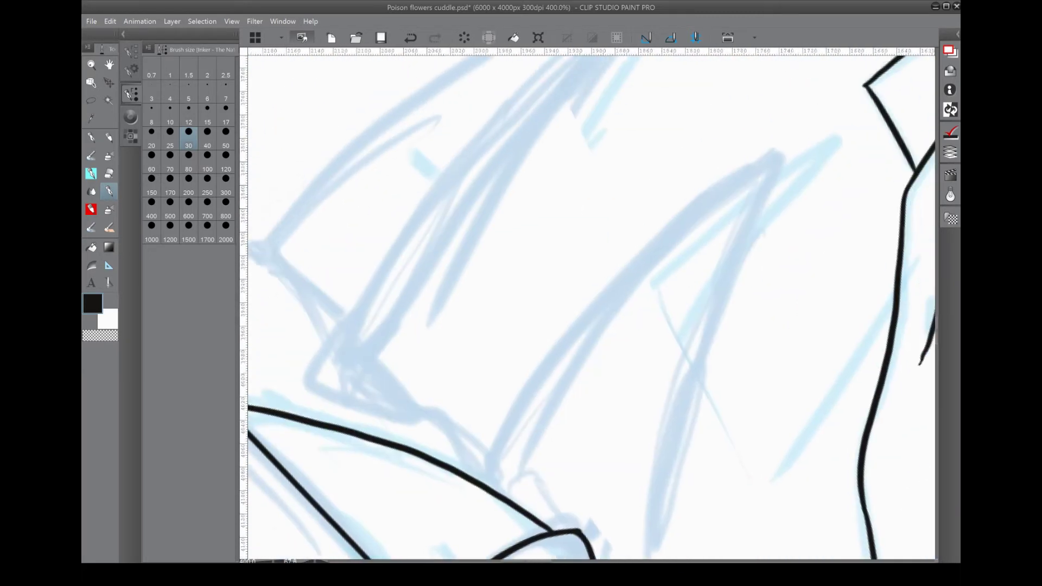
# Ink the sharp corner with its long rising edge and the small bump joining the inked contour, undoing misplaced strokes.
pyautogui.hotkey('ctrl', 'z')
pyautogui.hotkey('ctrl', 'z')
pyautogui.hotkey('ctrl', 'z')
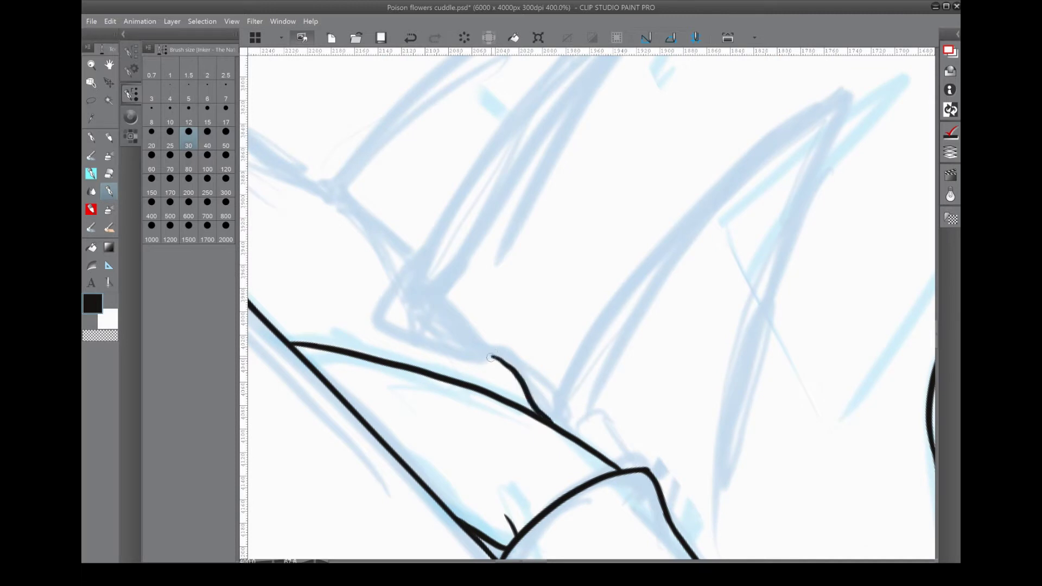
pyautogui.hotkey('ctrl', 'z')
pyautogui.hotkey('ctrl', 'z')
pyautogui.hotkey('ctrl', 'z')
pyautogui.hotkey('ctrl', 'z')
pyautogui.hotkey('ctrl', 'z')
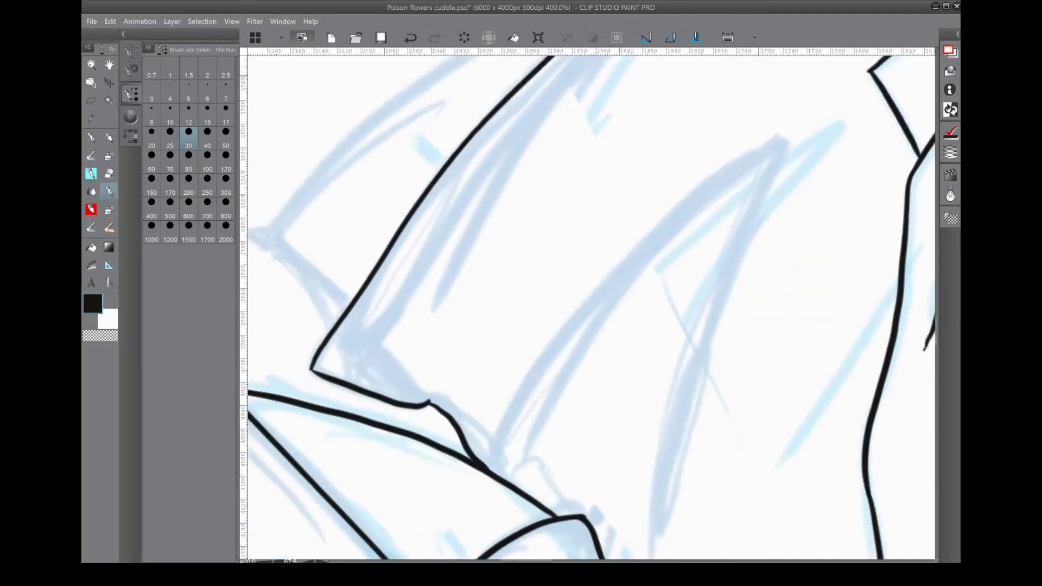
# Ink the pointed cloth folds, the short connecting line and the rounded tip where the fold lines converge, undoing misplaced strokes.
pyautogui.hotkey('ctrl', 'z')
pyautogui.hotkey('ctrl', 'z')
pyautogui.hotkey('ctrl', 'z')
pyautogui.hotkey('ctrl', 'z')
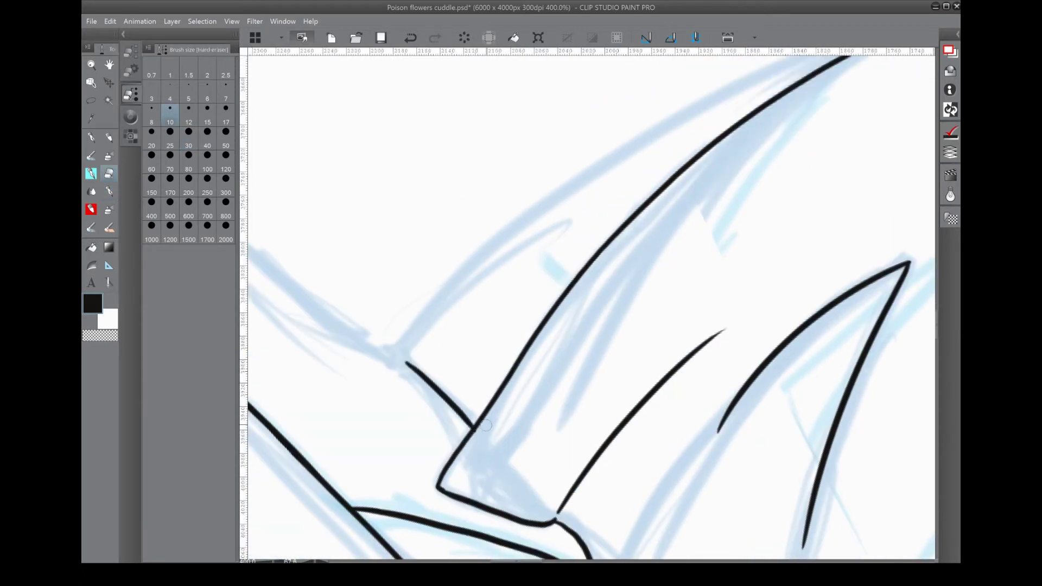
pyautogui.press('p')
pyautogui.hotkey('ctrl', 'z')
pyautogui.hotkey('ctrl', 'z')
pyautogui.hotkey('ctrl', 'z')
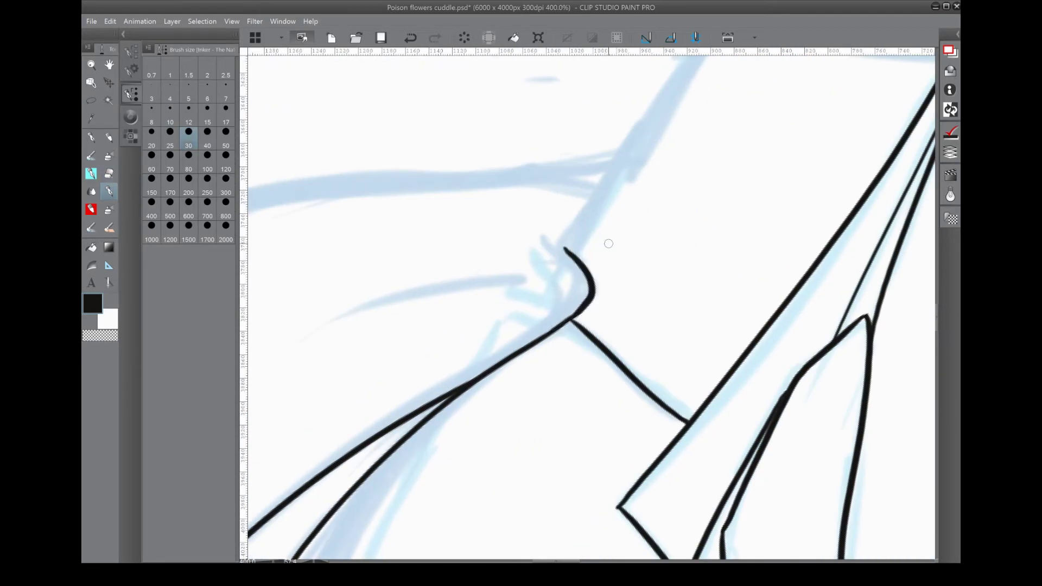
# Ink the skirt's upper edge from the rounded fold to the knee with a slight kink, undoing and restoring strokes along the way.
pyautogui.hotkey('ctrl', 'z')
pyautogui.hotkey('ctrl', 'z')
pyautogui.hotkey('ctrl', 'z')
pyautogui.hotkey('ctrl', 'z')
pyautogui.hotkey('ctrl', 'z')
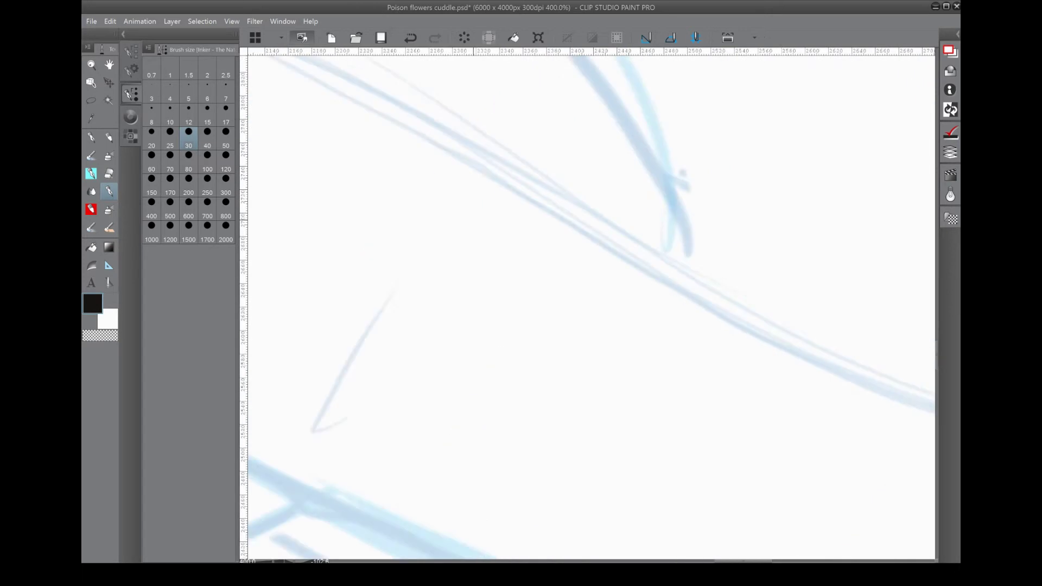
pyautogui.hotkey('ctrl', 'y')
pyautogui.hotkey('ctrl', 'y')
pyautogui.hotkey('ctrl', 'y')
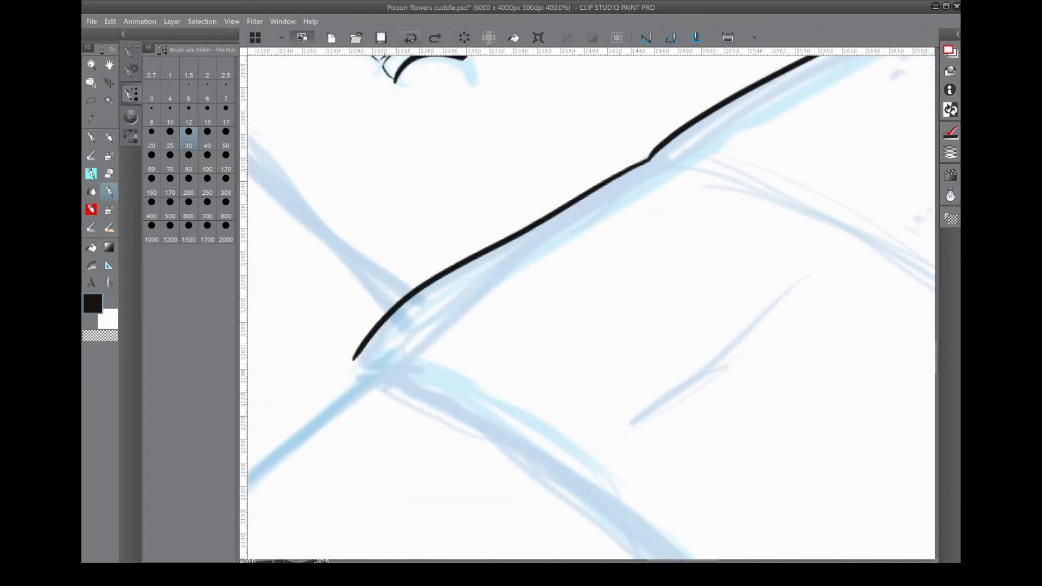
pyautogui.hotkey('ctrl', 'y')
pyautogui.hotkey('ctrl', 'y')
pyautogui.hotkey('ctrl', 'y')
pyautogui.hotkey('ctrl', 'y')
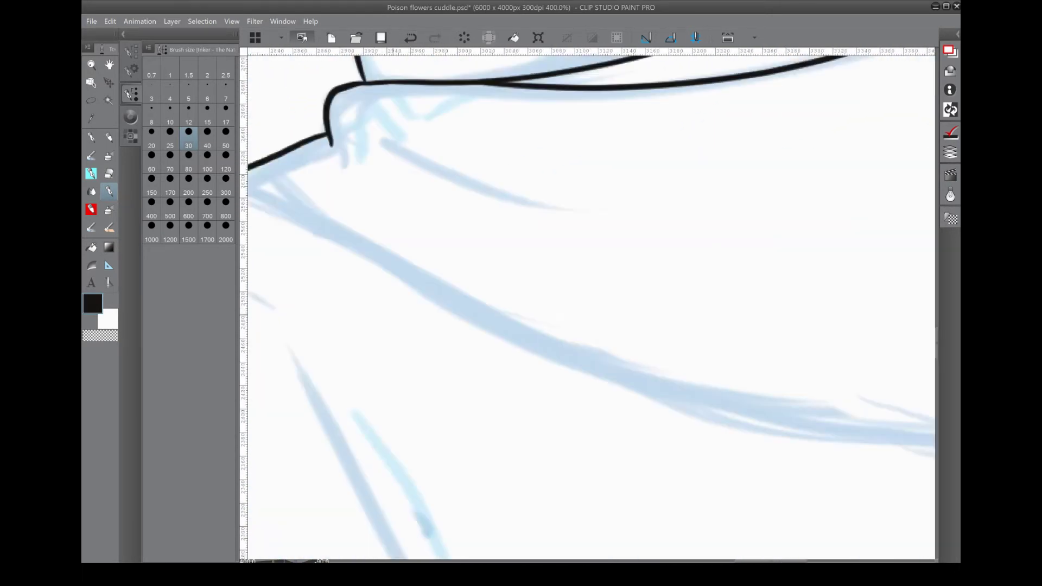
# Start inking the skirt's curved lower edge over the blue sketch, undoing and restoring strokes until the line fits.
pyautogui.hotkey('ctrl', 'z')
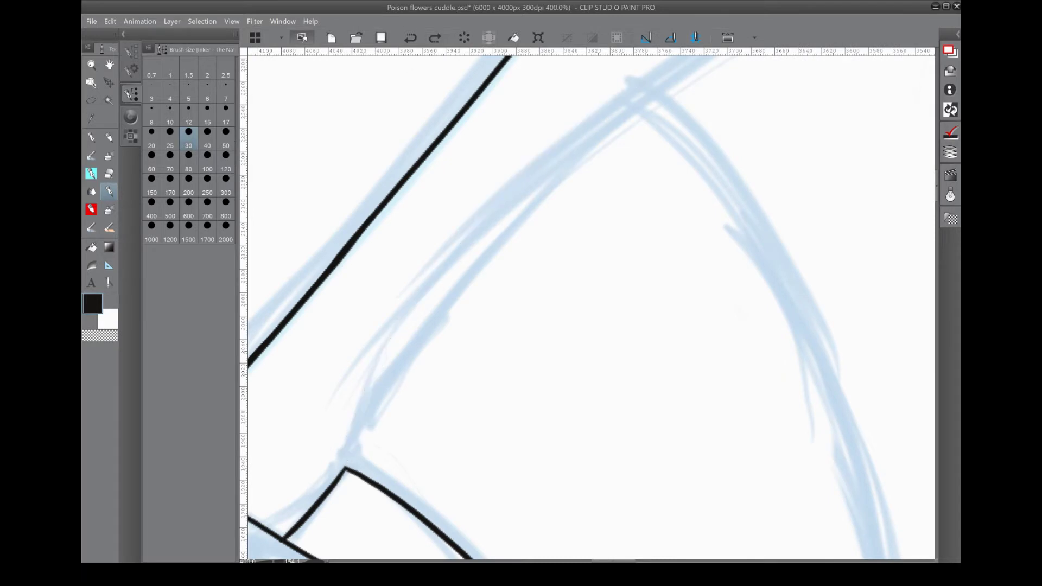
pyautogui.hotkey('ctrl', 'z')
pyautogui.hotkey('ctrl', 'y')
pyautogui.hotkey('ctrl', 'y')
pyautogui.hotkey('ctrl', 'y')
pyautogui.hotkey('ctrl', 'y')
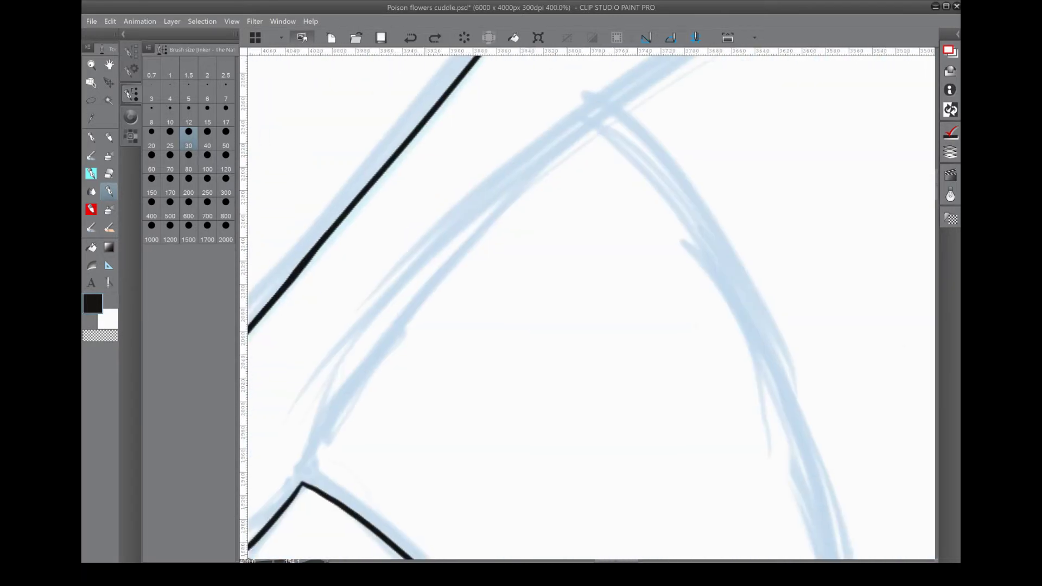
pyautogui.hotkey('ctrl', 'z')
pyautogui.hotkey('ctrl', 'z')
pyautogui.hotkey('ctrl', 'z')
pyautogui.hotkey('ctrl', 'z')
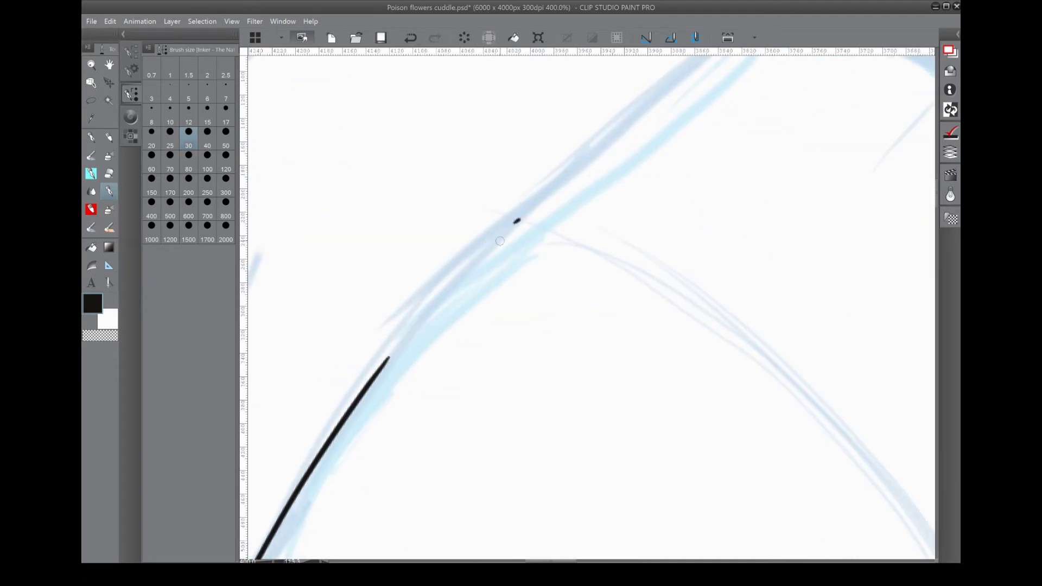
# Ink the skirt's wavy hem from the lower corner up toward the knee, undoing uneven strokes.
pyautogui.hotkey('ctrl', 'z')
pyautogui.hotkey('ctrl', 'z')
pyautogui.hotkey('ctrl', 'z')
pyautogui.hotkey('ctrl', 'z')
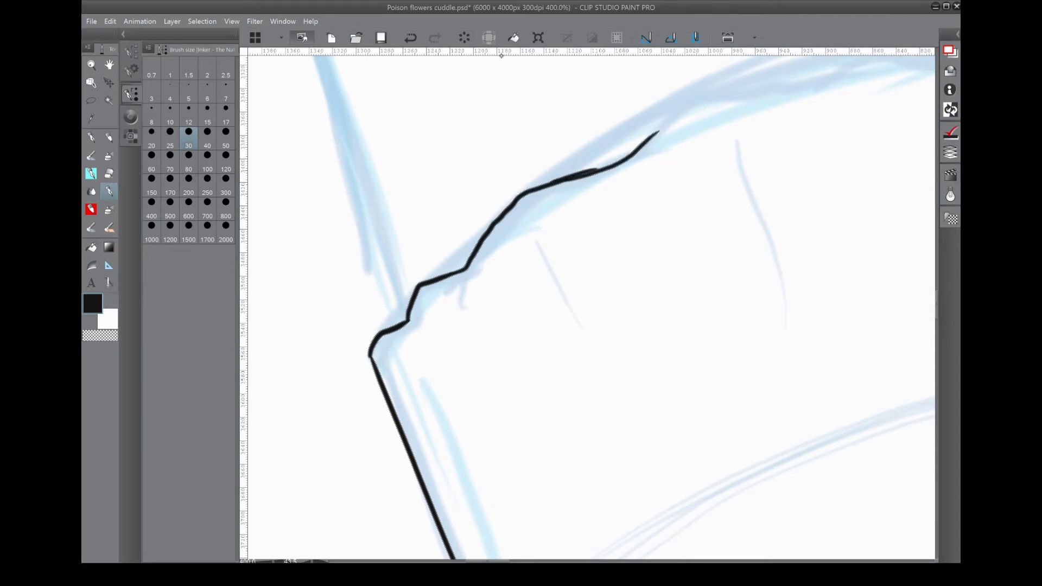
pyautogui.hotkey('ctrl', 'z')
pyautogui.hotkey('ctrl', 'z')
pyautogui.hotkey('ctrl', 'z')
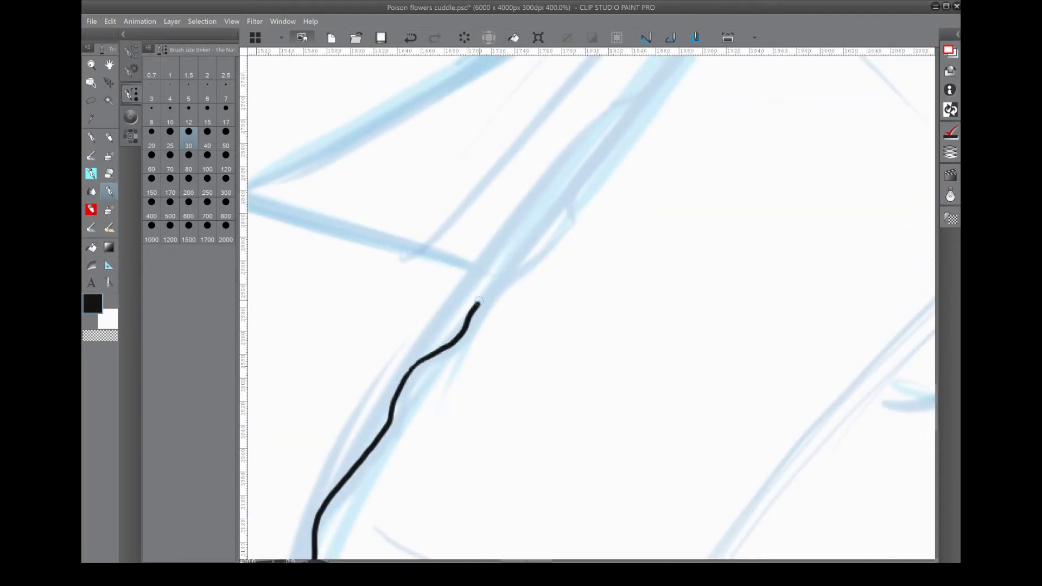
pyautogui.hotkey('ctrl', 'z')
pyautogui.hotkey('ctrl', 'z')
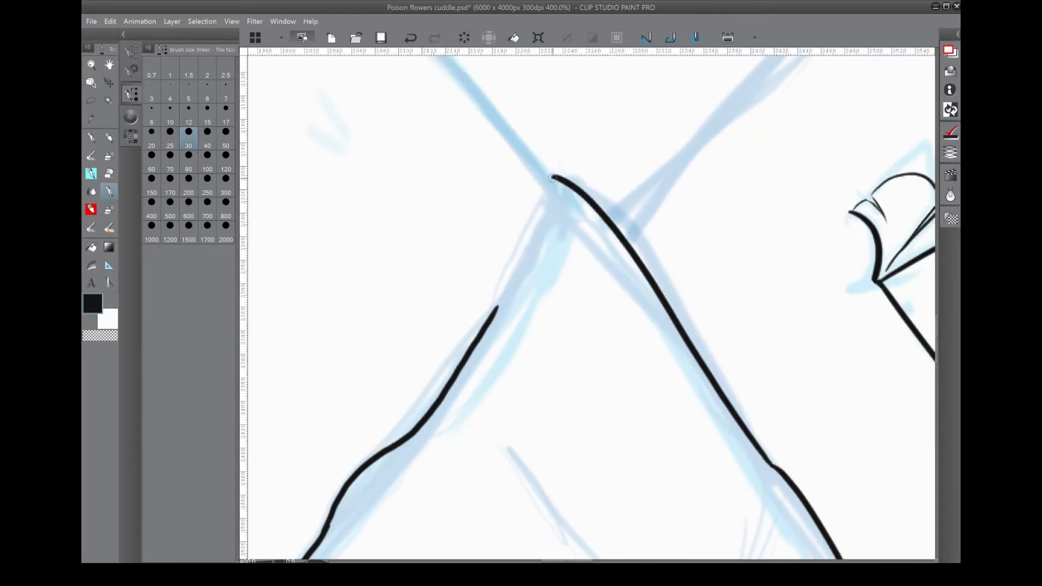
# Ink the bent knee's outline from the skirt's tip around the top of the knee, undoing misplaced strokes.
pyautogui.hotkey('ctrl', 'z')
pyautogui.hotkey('ctrl', 'z')
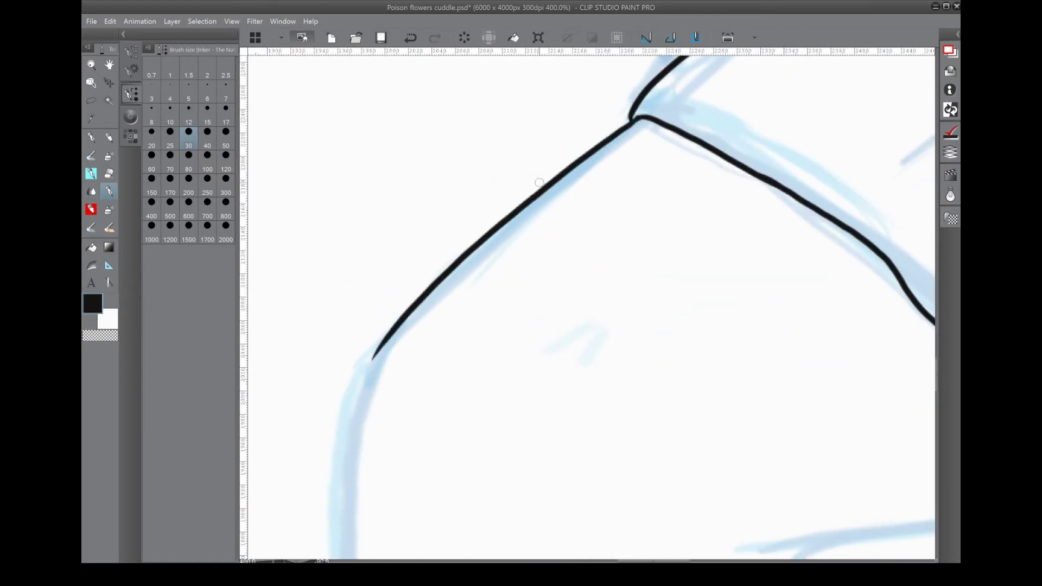
pyautogui.hotkey('ctrl', 'z')
pyautogui.hotkey('ctrl', 'z')
pyautogui.hotkey('ctrl', 'z')
pyautogui.hotkey('ctrl', 'z')
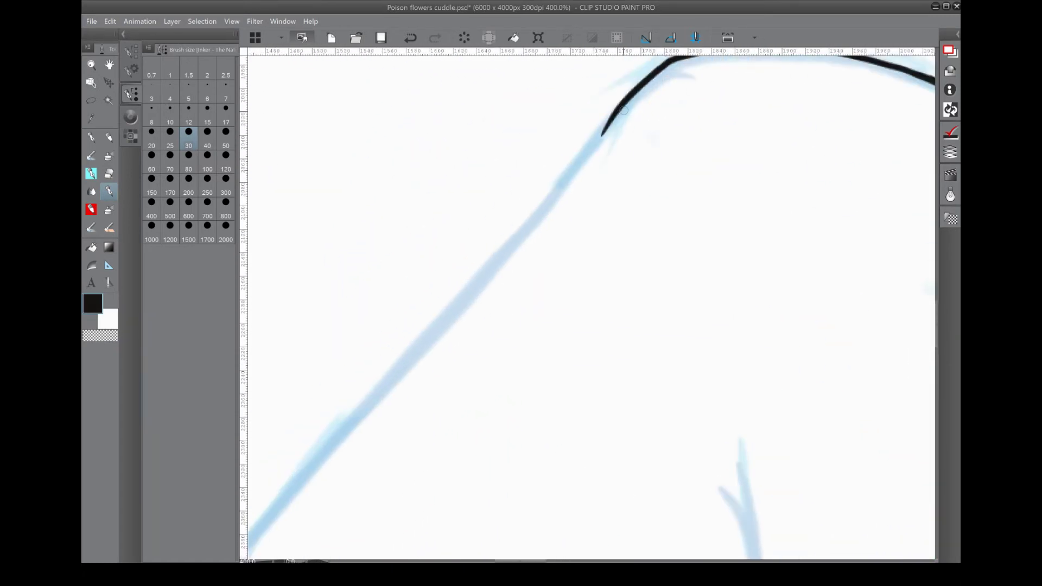
# Ink the bent leg's long shin line down toward the extended leg, undoing strokes that miss the sketch.
pyautogui.hotkey('ctrl', 'z')
pyautogui.hotkey('ctrl', 'z')
pyautogui.hotkey('ctrl', 'z')
pyautogui.hotkey('ctrl', 'z')
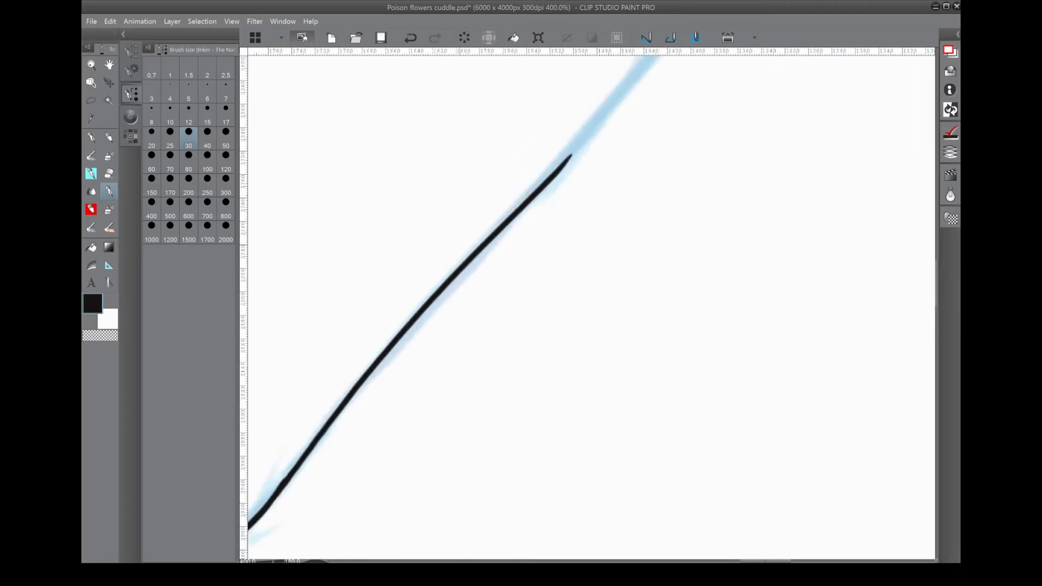
pyautogui.hotkey('ctrl', 'z')
pyautogui.hotkey('ctrl', 'z')
pyautogui.hotkey('ctrl', 'z')
pyautogui.hotkey('ctrl', 'z')
pyautogui.hotkey('ctrl', 'z')
pyautogui.hotkey('ctrl', 'z')
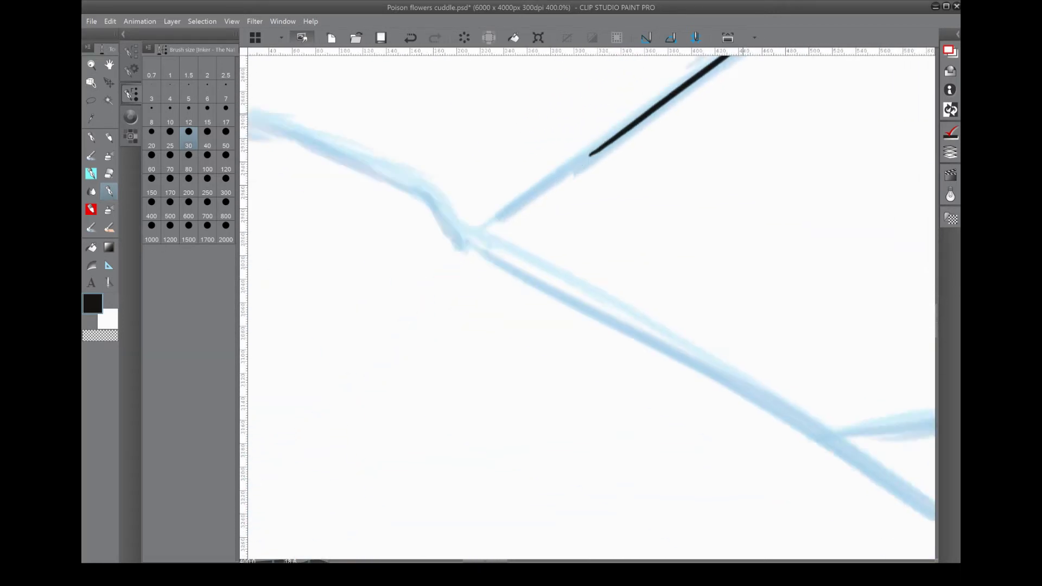
# Ink the back of the thigh from the hem and the curved calf line, with the hard eraser at size 10 for cleanup.
pyautogui.hotkey('ctrl', 'z')
pyautogui.hotkey('ctrl', 'z')
pyautogui.hotkey('ctrl', 'z')
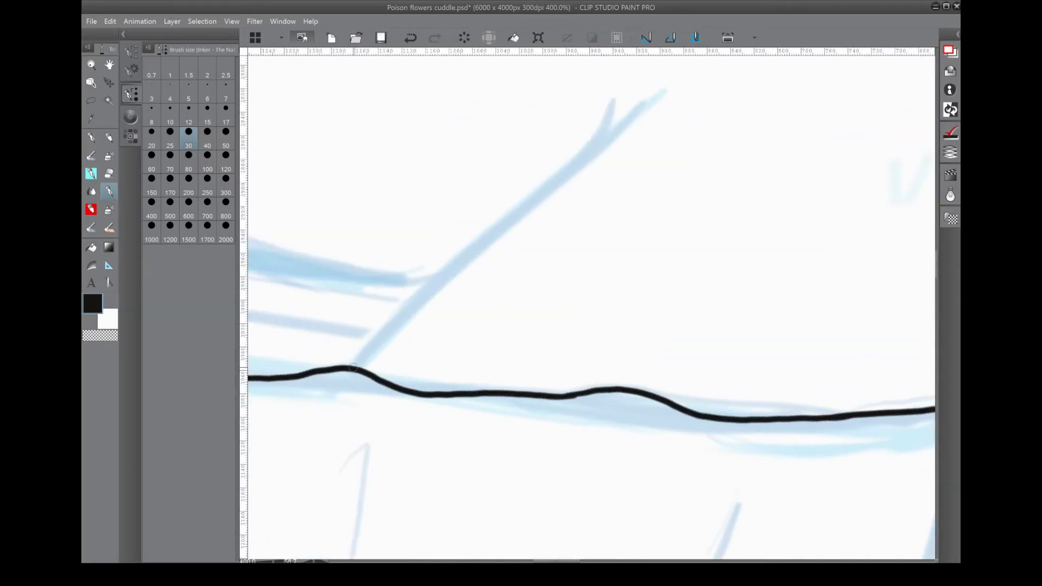
pyautogui.hotkey('ctrl', 'z')
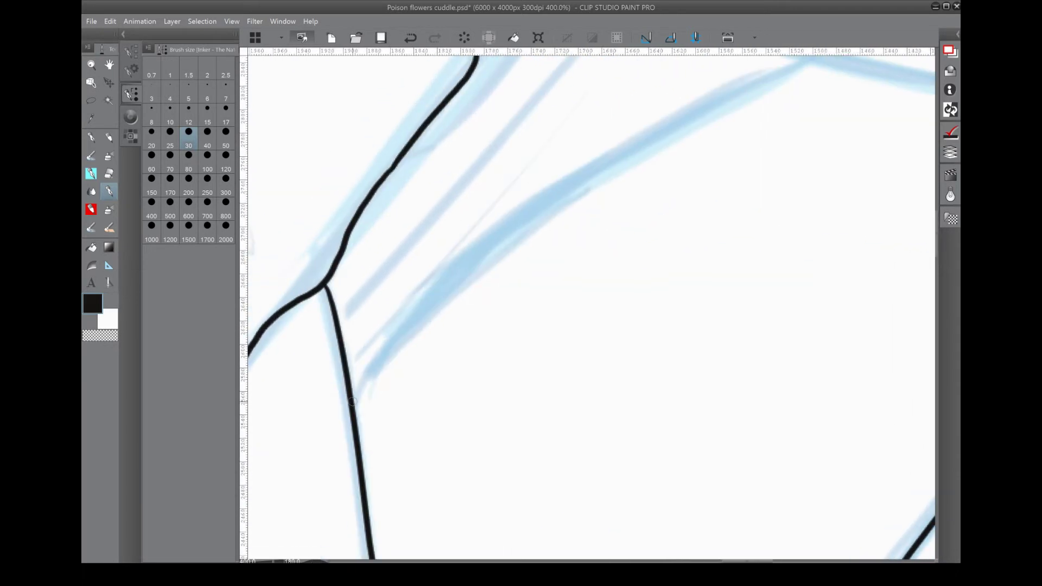
pyautogui.moveTo(275, 441); pyautogui.dragTo(733, 117)
pyautogui.click(109, 173)
pyautogui.click(170, 108)
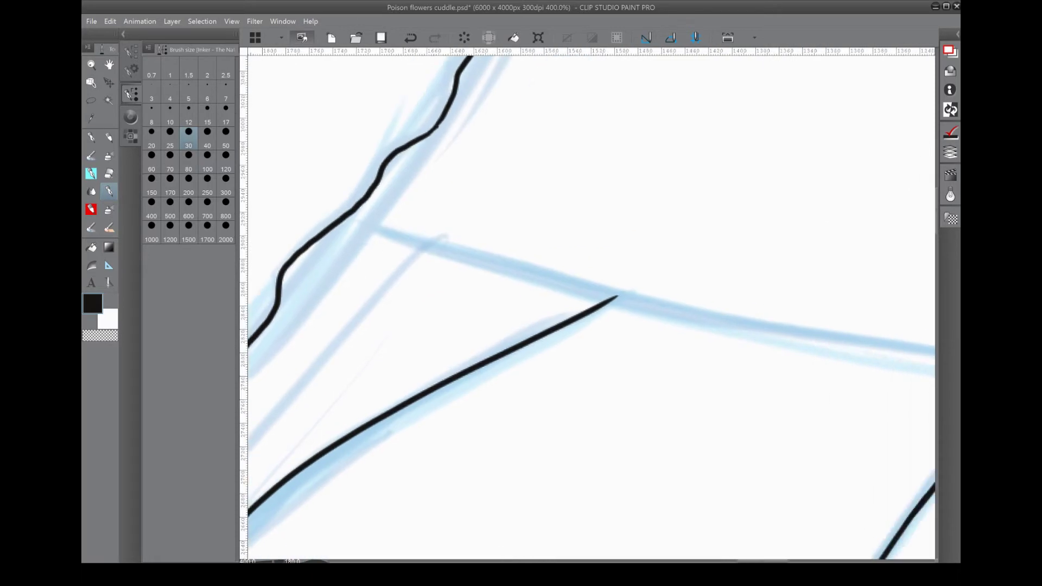
# Ink the extended leg's upper line out from the skirt hem and carry both leg edges to the frilled ankle cuff.
pyautogui.moveTo(315, 450); pyautogui.dragTo(897, 70)
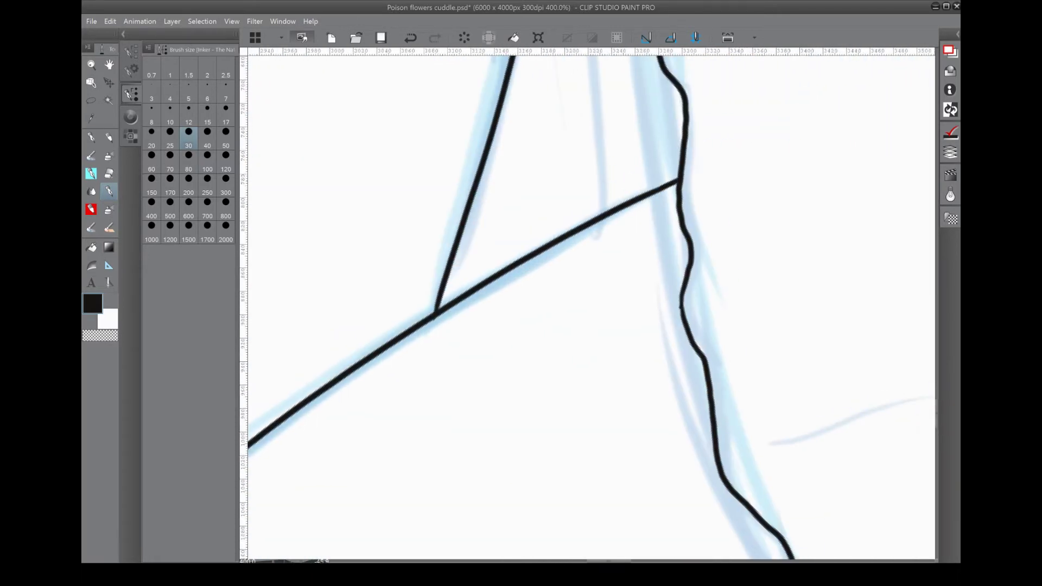
pyautogui.moveTo(721, 93); pyautogui.dragTo(333, 430)
pyautogui.hotkey('ctrl', 'z')
pyautogui.moveTo(251, 558)
pyautogui.mouseDown()
pyautogui.moveTo(360, 372)
pyautogui.moveTo(530, 244)
pyautogui.moveTo(794, 259)
pyautogui.mouseUp()
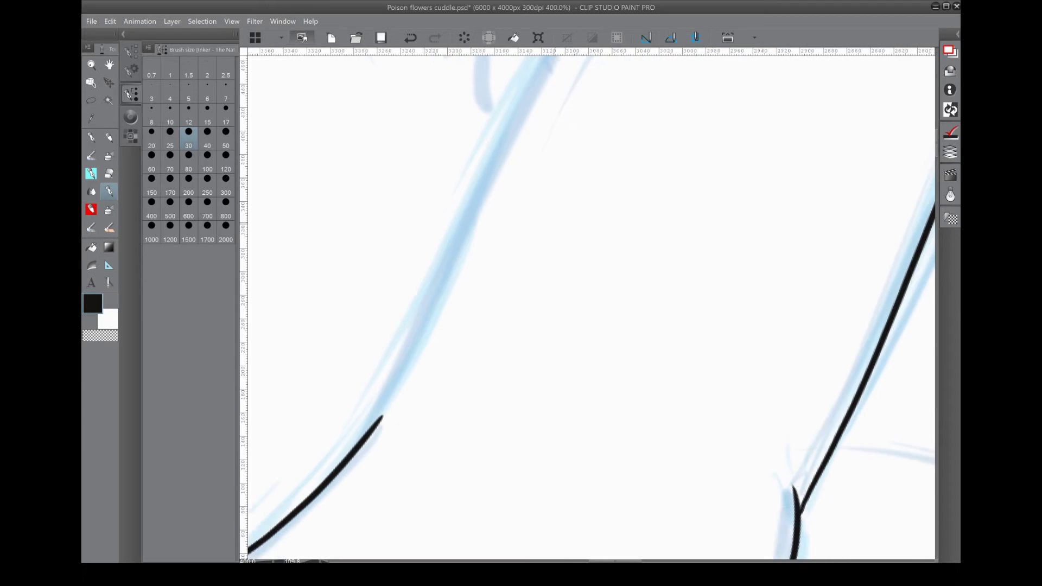
pyautogui.moveTo(407, 414); pyautogui.dragTo(744, 58)
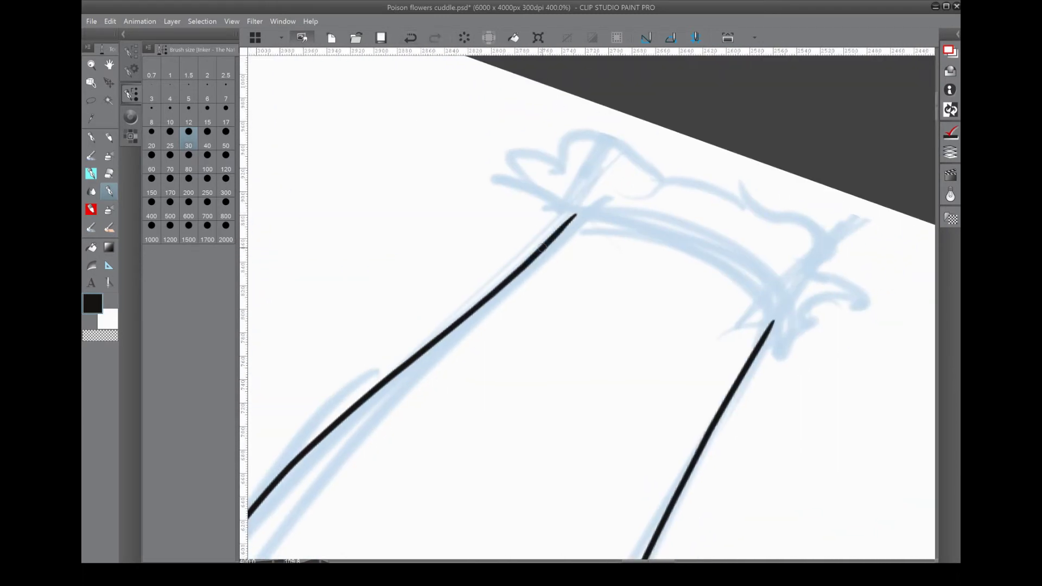
# Ink the curved band across the ankle and the first curls of its frilled cuff, undoing misplaced strokes.
pyautogui.moveTo(586, 144)
pyautogui.mouseDown()
pyautogui.moveTo(455, 331)
pyautogui.moveTo(538, 165)
pyautogui.mouseUp()
pyautogui.hotkey('ctrl', 'z')
pyautogui.hotkey('ctrl', 'z')
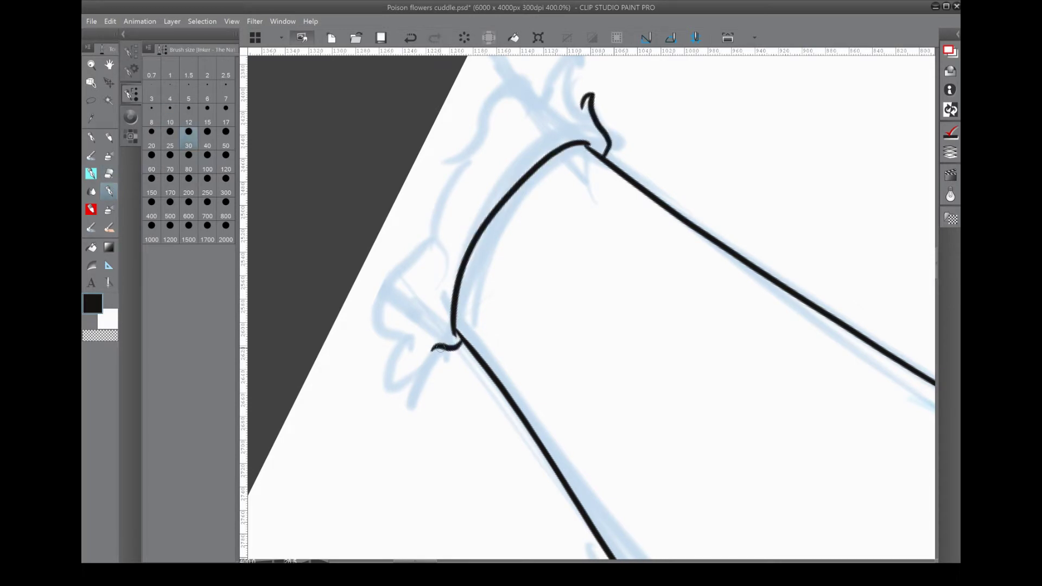
pyautogui.moveTo(437, 347); pyautogui.dragTo(413, 386)
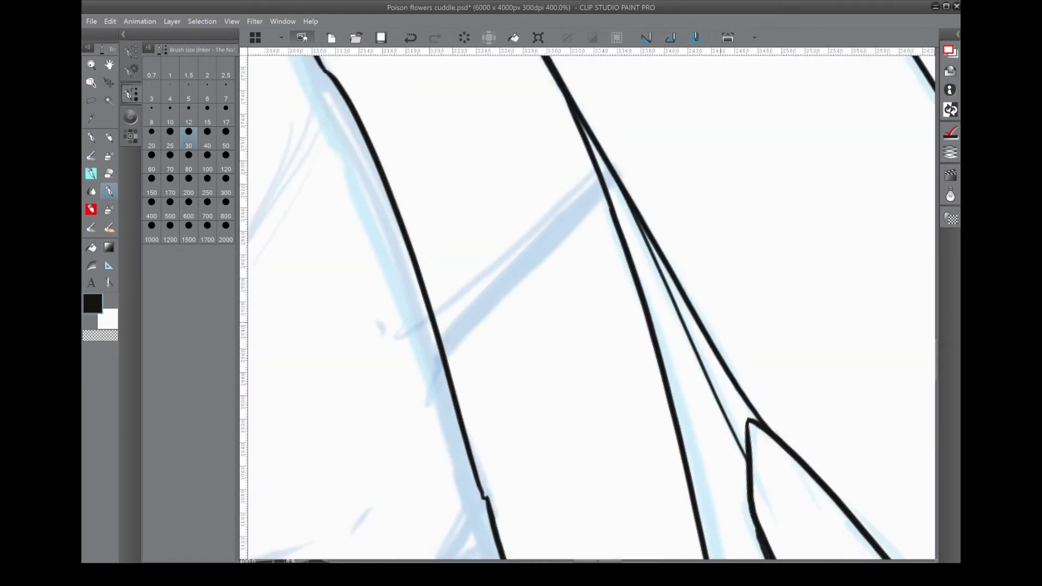
# Ink the second raised leg behind the book, from the skirt edge over the knee and down the long thigh line.
pyautogui.moveTo(323, 401); pyautogui.dragTo(744, 76)
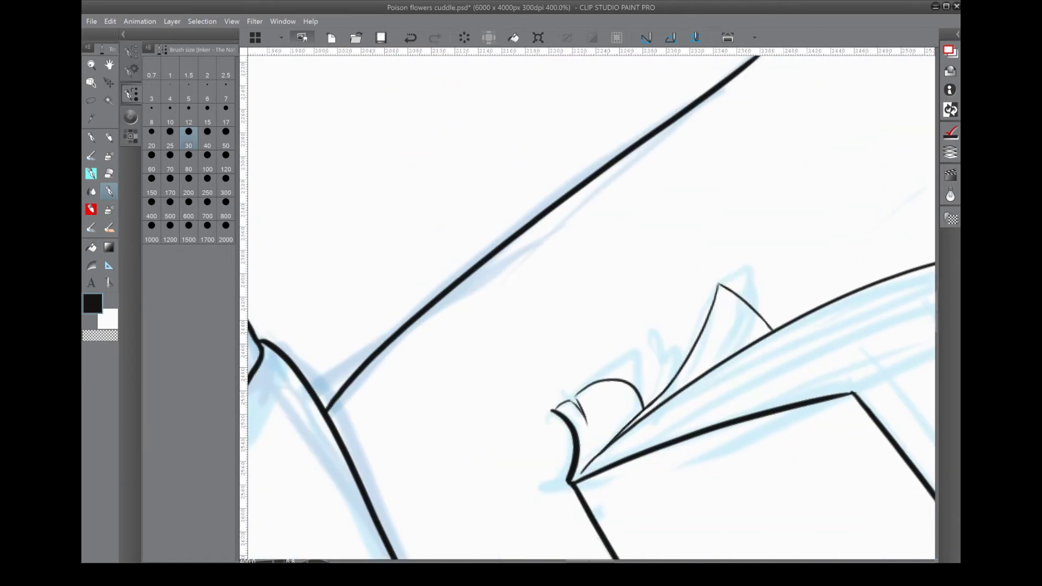
pyautogui.hotkey('ctrl', 'z')
pyautogui.moveTo(325, 374); pyautogui.dragTo(732, 64)
pyautogui.moveTo(489, 277); pyautogui.dragTo(675, 121)
pyautogui.hotkey('ctrl', 'z')
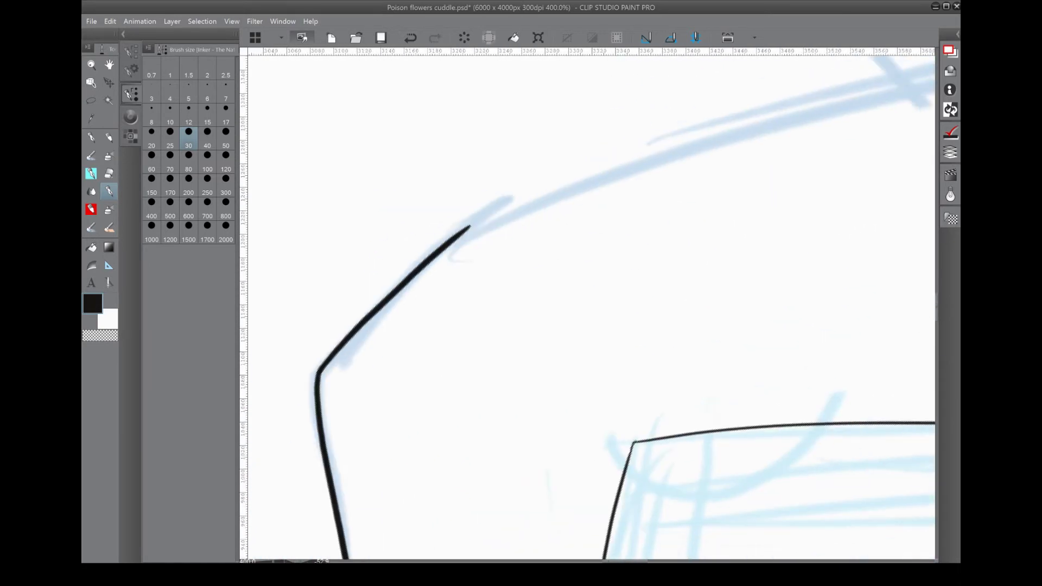
pyautogui.moveTo(384, 396); pyautogui.dragTo(814, 58)
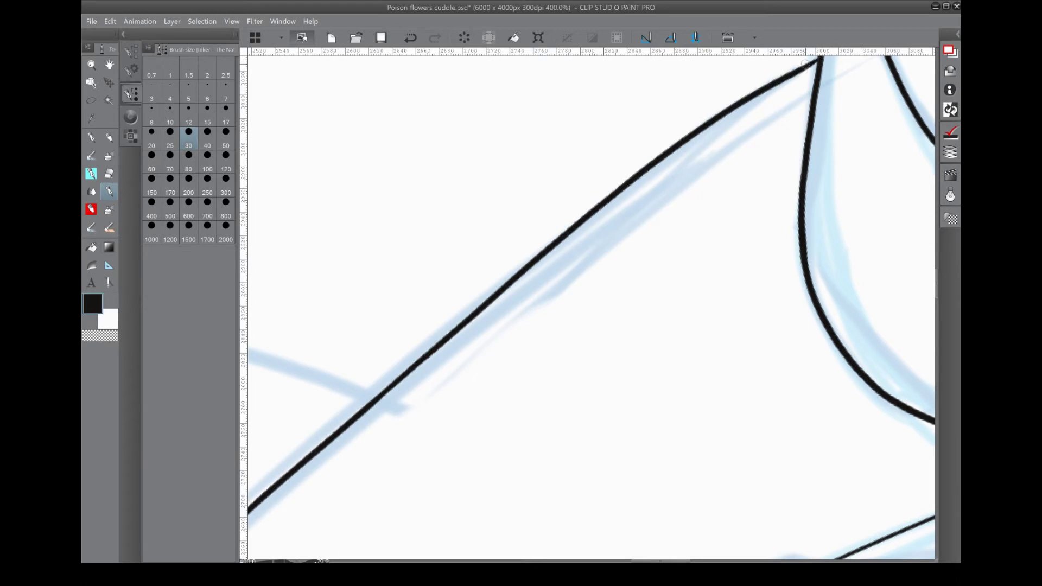
# Redraw the sofa's seat edge, armrest and creases on Layer 02 with the red pencil at size 20.
pyautogui.scroll(-10, 592, 304)
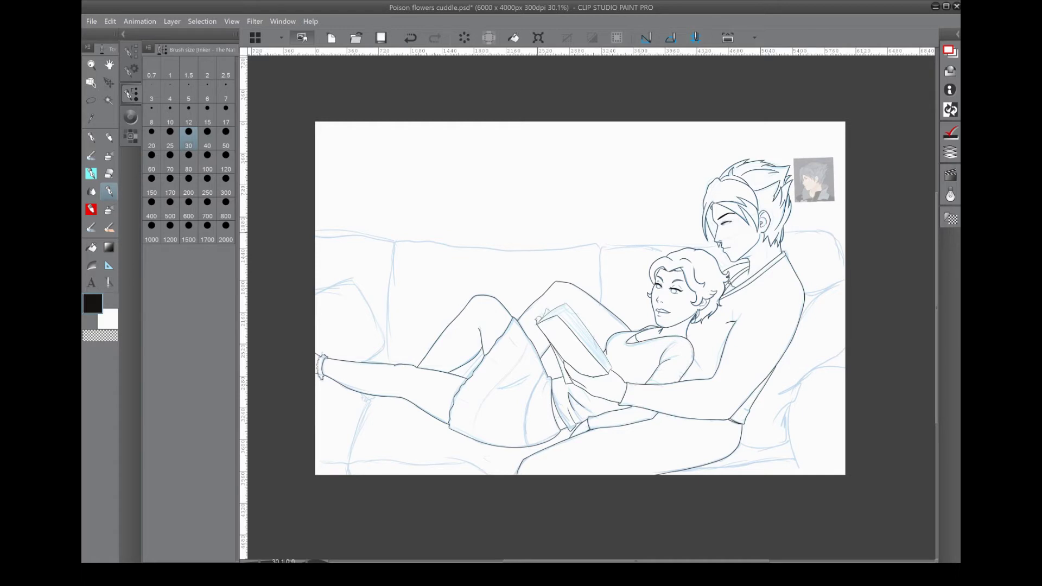
pyautogui.click(836, 355)
pyautogui.press('p')
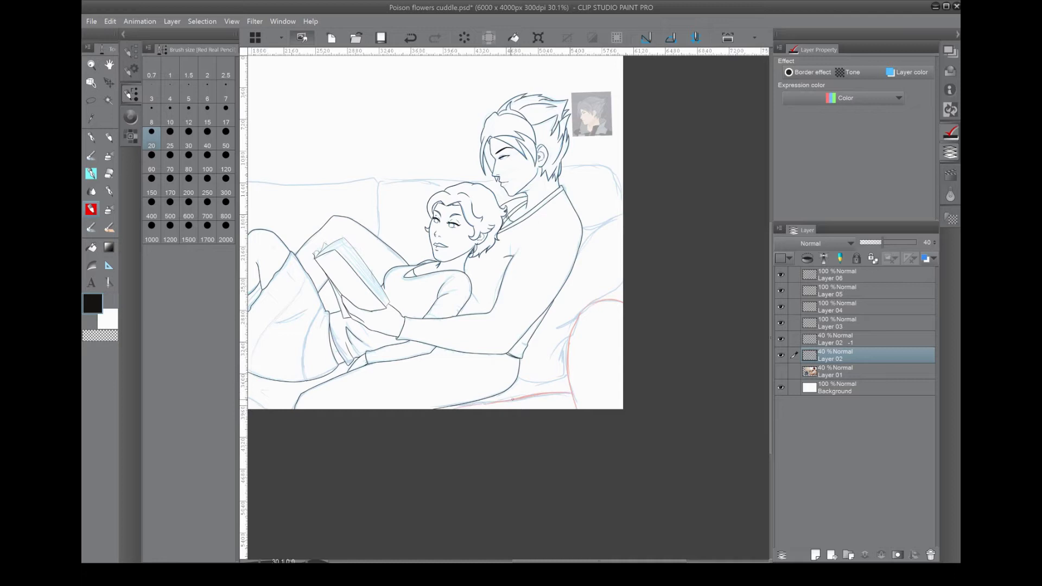
pyautogui.scroll(3, 512, 399)
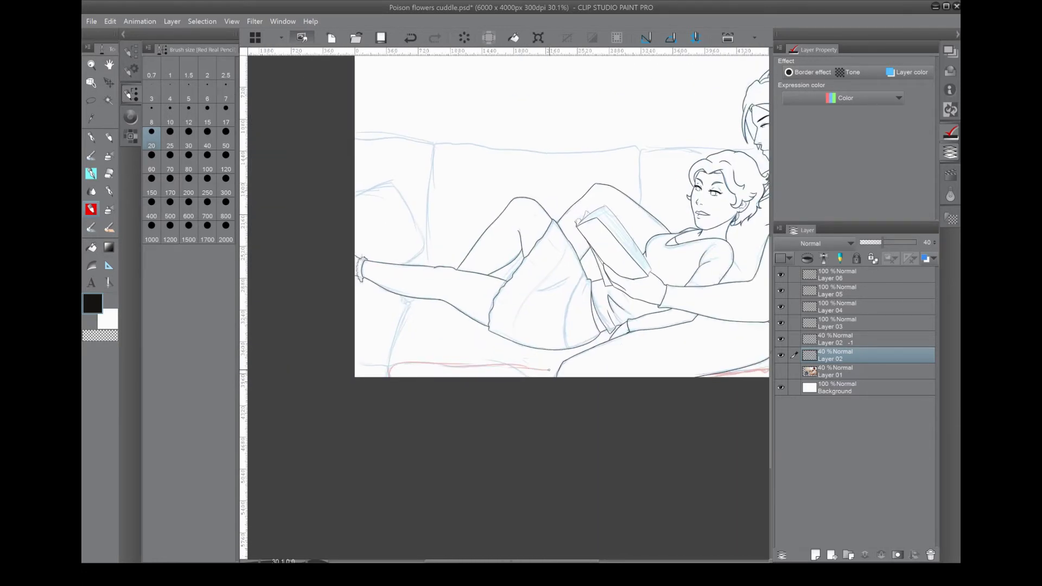
pyautogui.hscroll(5, 505, 228)
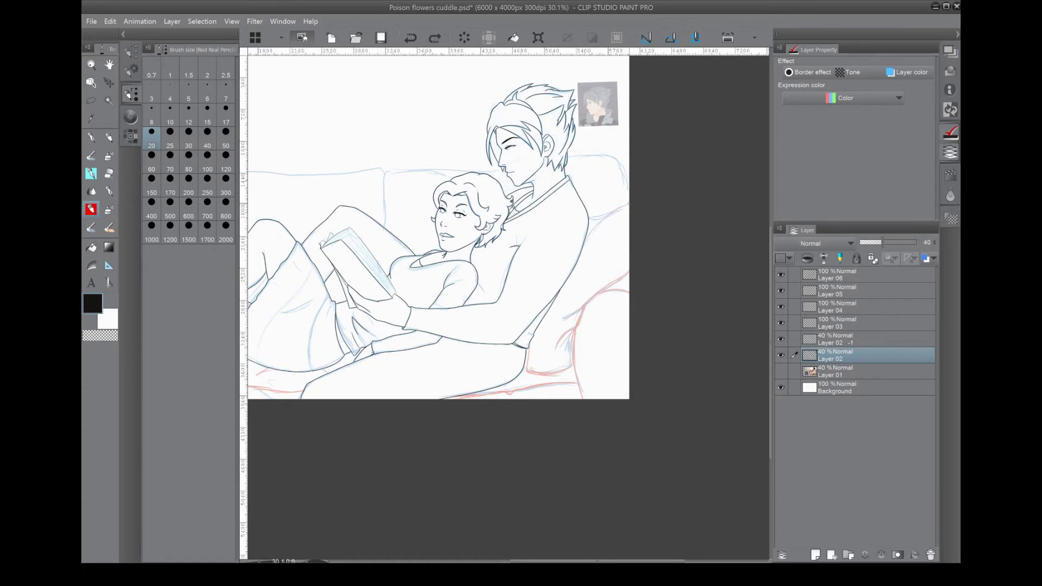
# Redraw the sofa's backrest cushion tops, vertical seams and the pillow by the feet in red pencil on Layer 02.
pyautogui.hscroll(-4, 511, 241)
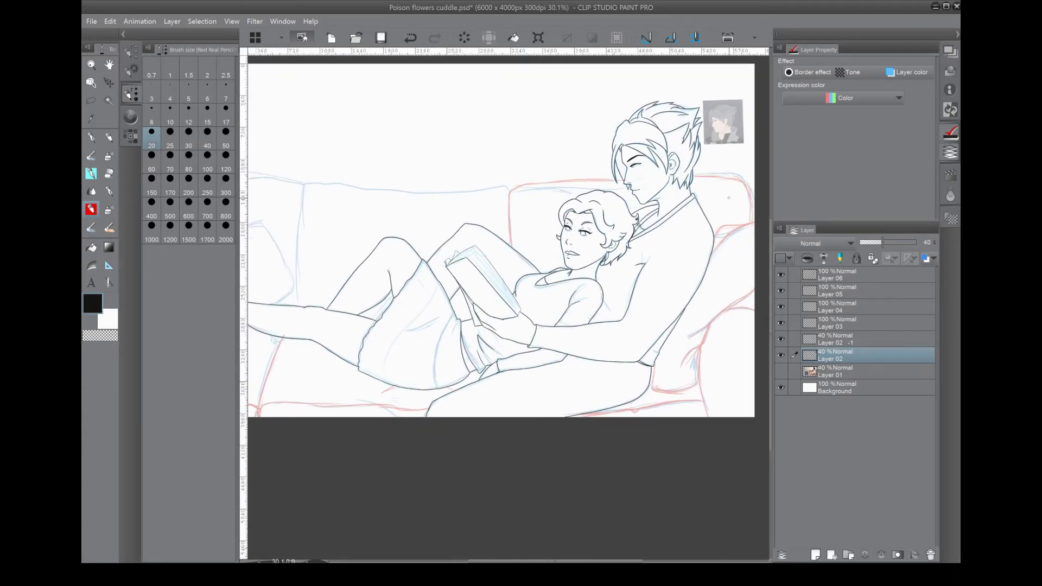
pyautogui.hscroll(-4, 505, 239)
pyautogui.press('-')
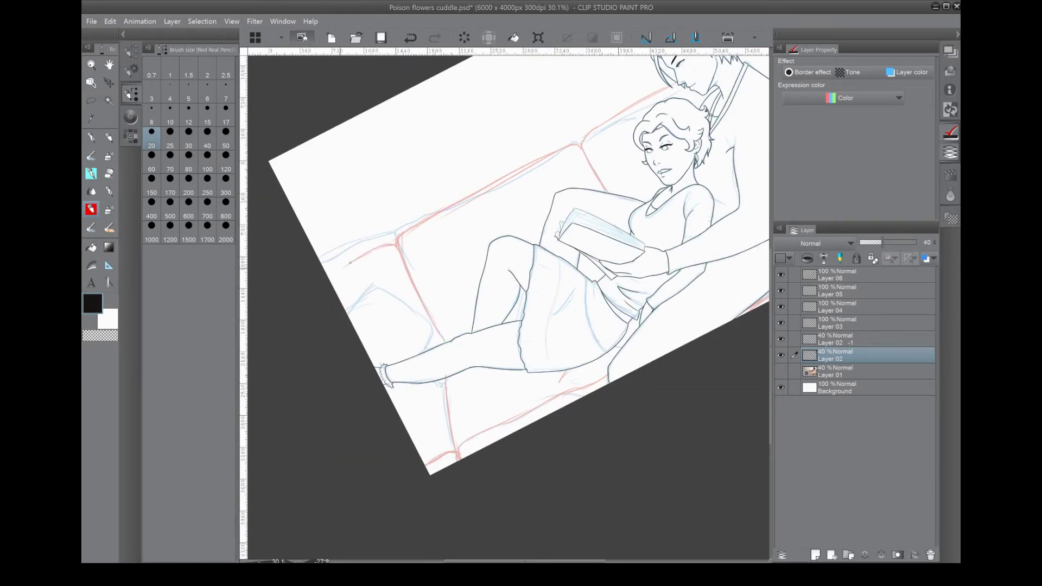
pyautogui.hscroll(3, 509, 304)
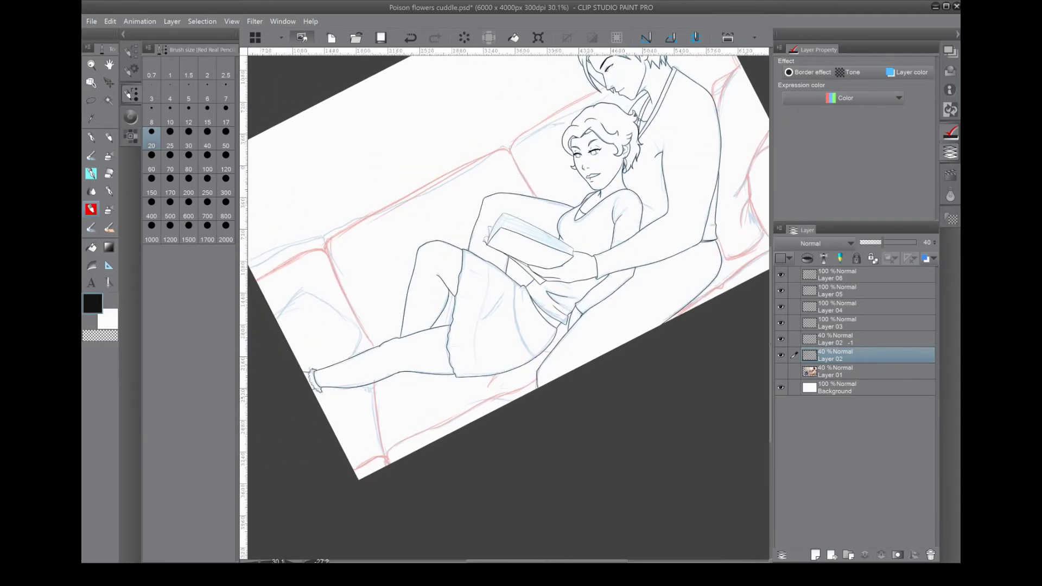
pyautogui.hscroll(-3, 379, 283)
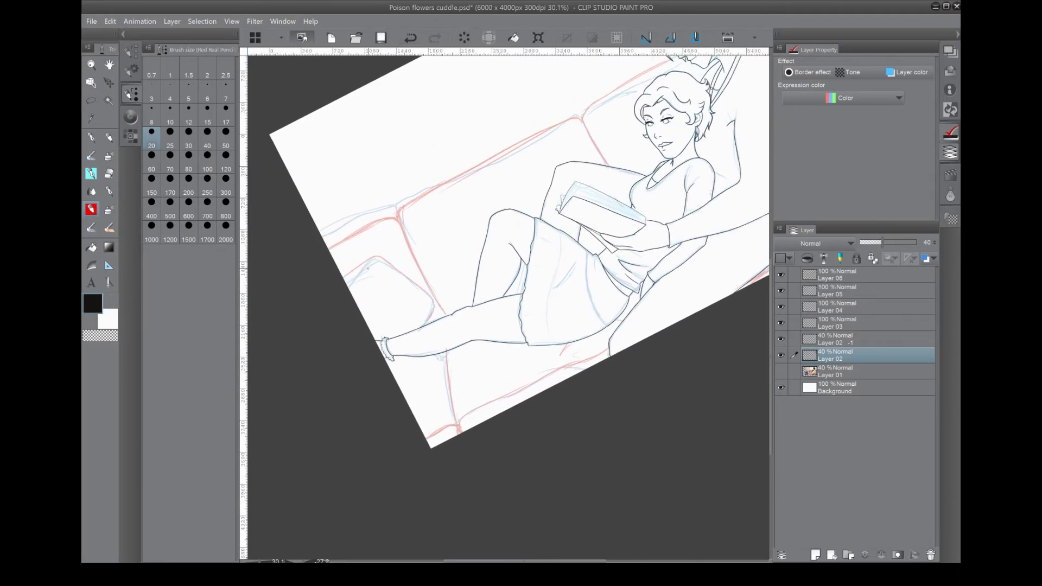
pyautogui.hotkey('ctrl', '@')
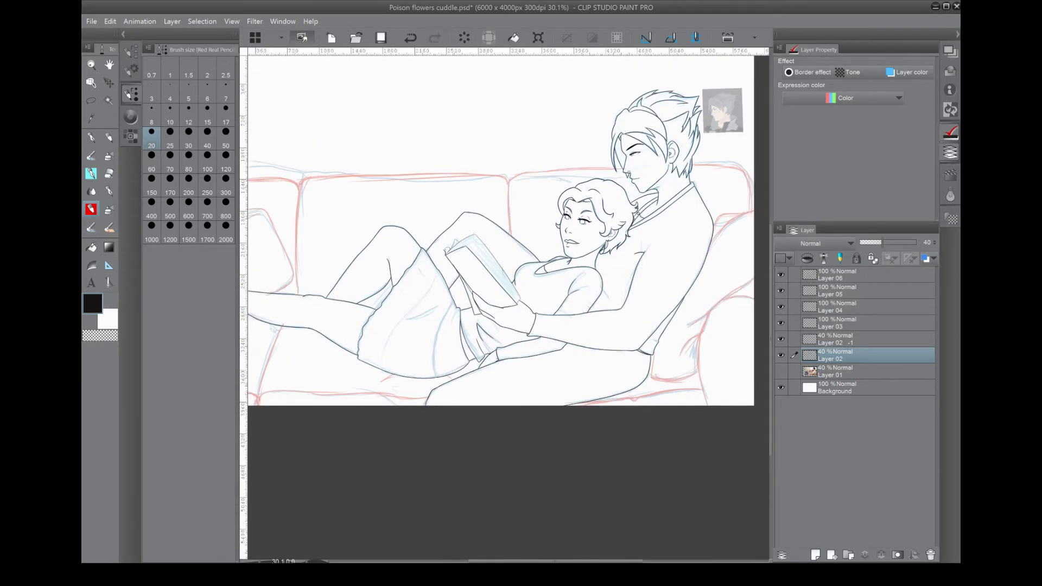
# On Layer 06, ink the upper edges of the pillow behind the spiky-haired character's arm with the inker at size 30.
pyautogui.click(847, 275)
pyautogui.press('p')
pyautogui.scroll(10, 447, 325)
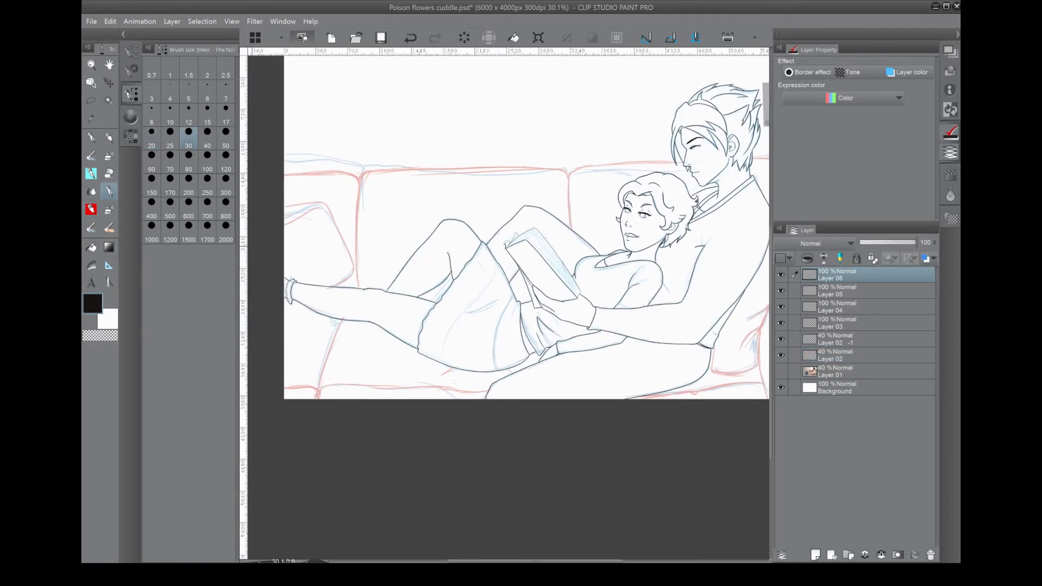
pyautogui.hscroll(15, 509, 304)
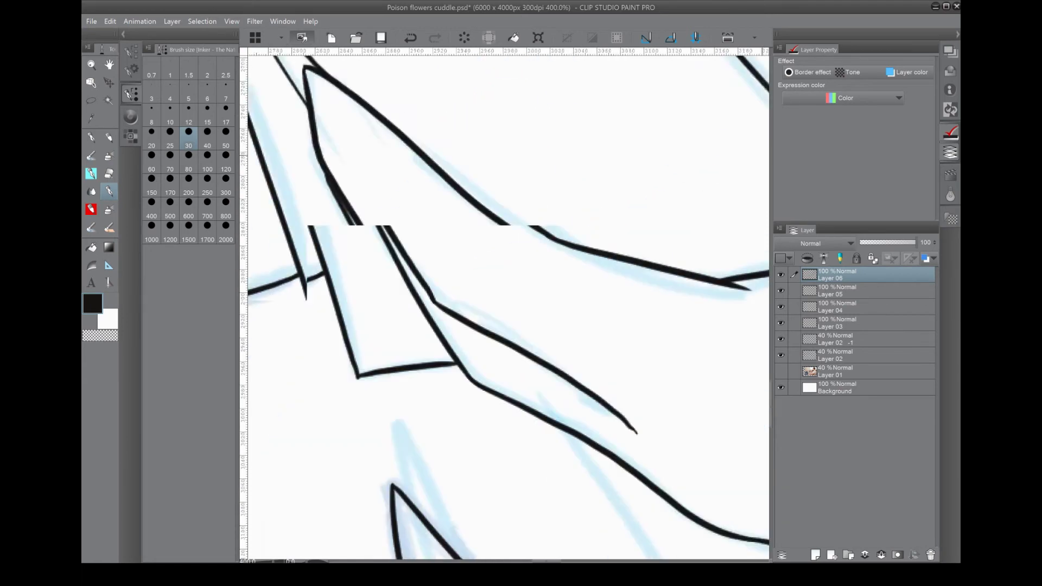
pyautogui.scroll(10, 509, 304)
pyautogui.hscroll(5, 509, 304)
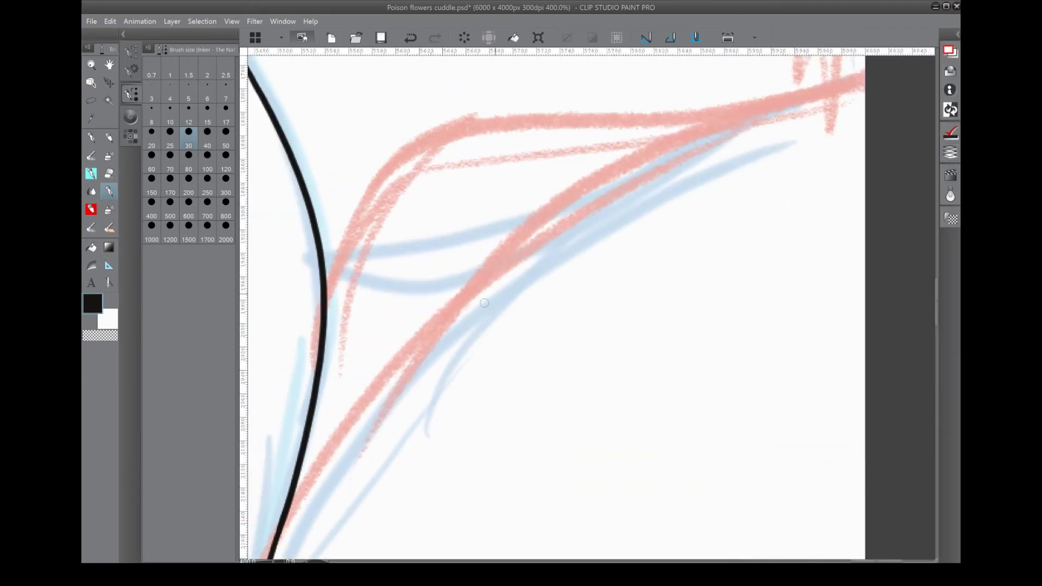
pyautogui.moveTo(332, 495); pyautogui.dragTo(864, 80)
pyautogui.moveTo(327, 296); pyautogui.dragTo(715, 104)
# Ink the pillow's edge up to the canvas border and the armrest's rounded top beside it.
pyautogui.scroll(-10, 715, 103)
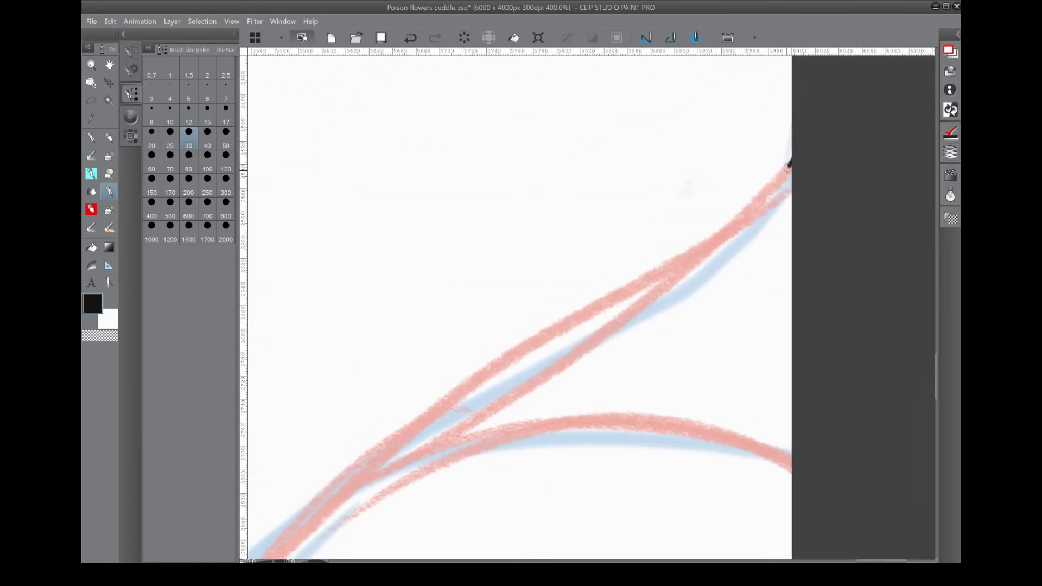
pyautogui.scroll(-2, 543, 245)
pyautogui.moveTo(710, 58); pyautogui.dragTo(349, 302)
pyautogui.scroll(-2, 543, 244)
pyautogui.hscroll(-3, 543, 244)
pyautogui.moveTo(934, 76)
pyautogui.mouseDown()
pyautogui.moveTo(622, 154)
pyautogui.moveTo(553, 212)
pyautogui.mouseUp()
# Ink the fanned creases where the pillow is pinched between the armrest and the spiky-haired character's back.
pyautogui.scroll(-5, 543, 244)
pyautogui.hscroll(-3, 543, 245)
pyautogui.moveTo(495, 256); pyautogui.dragTo(361, 298)
pyautogui.moveTo(628, 116); pyautogui.dragTo(512, 414)
pyautogui.scroll(-5, 543, 244)
pyautogui.moveTo(506, 190); pyautogui.dragTo(296, 477)
pyautogui.moveTo(576, 163); pyautogui.dragTo(391, 404)
pyautogui.scroll(-1, 543, 244)
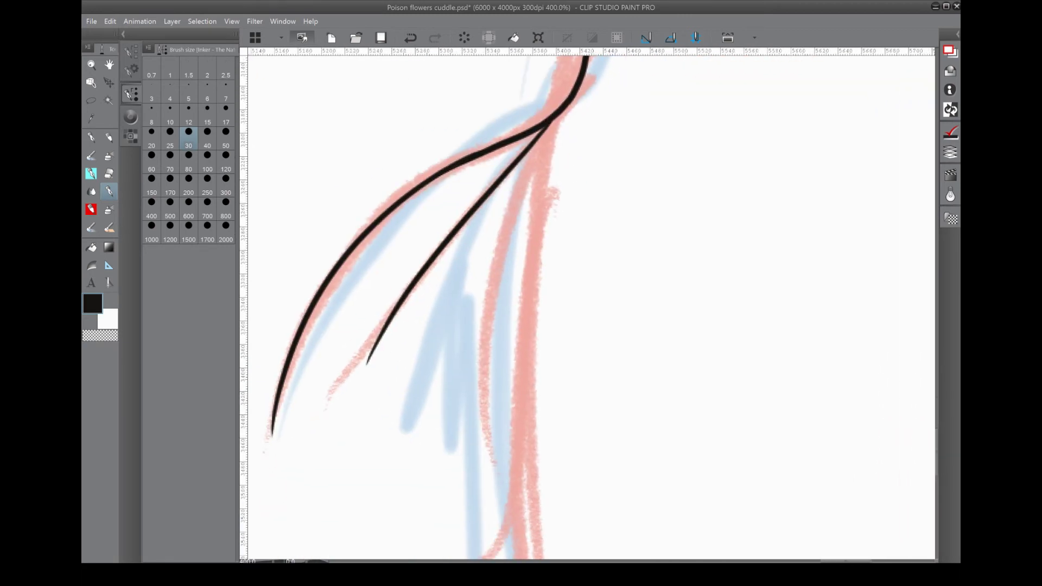
pyautogui.moveTo(559, 117); pyautogui.dragTo(480, 443)
pyautogui.scroll(-3, 543, 244)
pyautogui.moveTo(524, 106); pyautogui.dragTo(508, 224)
# Ink the armrest's long inner line down from the pillow creases and add the crease branching from it.
pyautogui.scroll(-5, 543, 244)
pyautogui.scroll(-5, 543, 244)
pyautogui.moveTo(931, 58); pyautogui.dragTo(600, 198)
pyautogui.moveTo(884, 74); pyautogui.dragTo(275, 493)
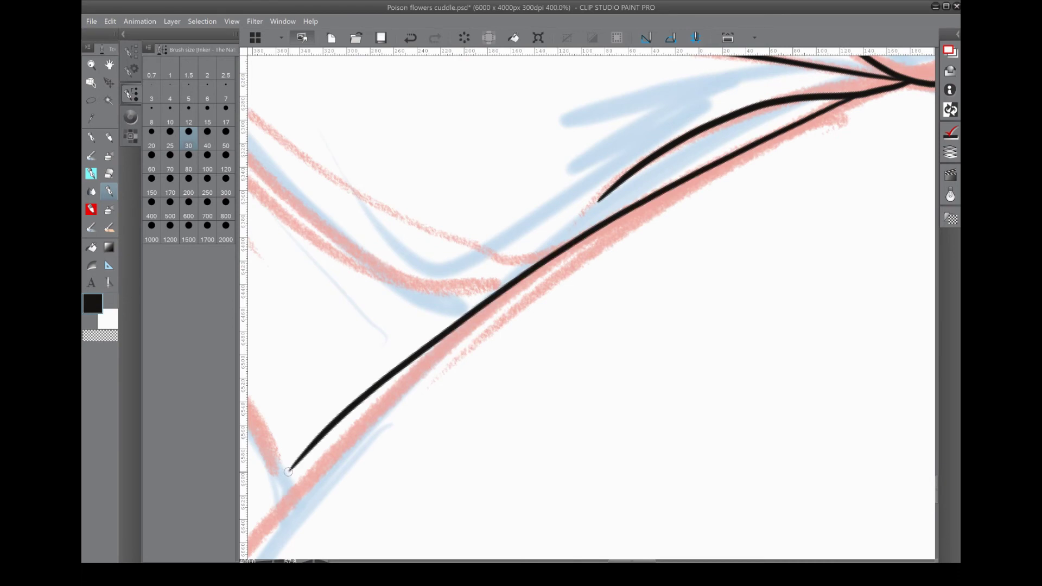
pyautogui.scroll(-5, 543, 244)
pyautogui.scroll(-5, 543, 244)
pyautogui.moveTo(896, 60); pyautogui.dragTo(530, 176)
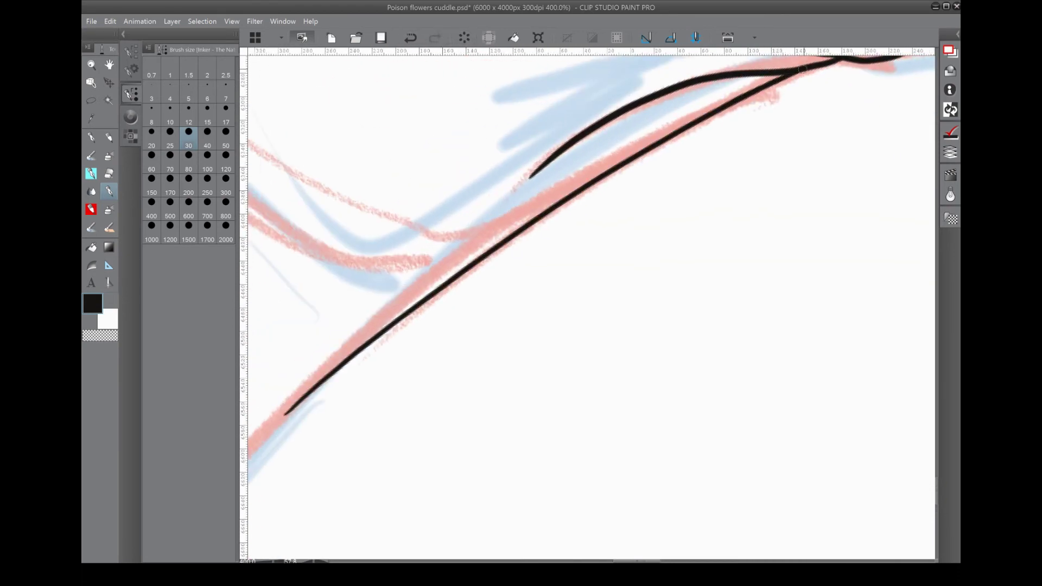
pyautogui.scroll(-5, 803, 69)
pyautogui.hscroll(-5, 583, 140)
pyautogui.scroll(-10, 568, 152)
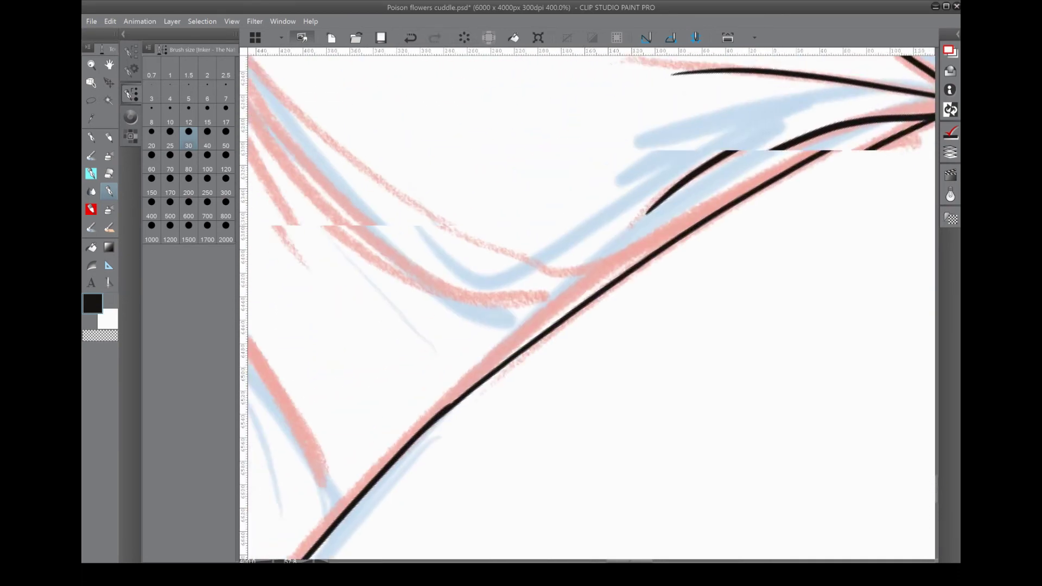
# Ink the lower edge of the pillow behind the spiky-haired character's hip, undoing a misplaced stroke.
pyautogui.moveTo(399, 524); pyautogui.dragTo(646, 126)
pyautogui.hscroll(5, 650, 124)
pyautogui.scroll(3, 650, 124)
pyautogui.hotkey('ctrl', 'z')
pyautogui.scroll(-10, 652, 212)
pyautogui.hscroll(3, 652, 212)
pyautogui.scroll(5, 652, 212)
pyautogui.scroll(-10, 592, 304)
pyautogui.hscroll(-2, 591, 304)
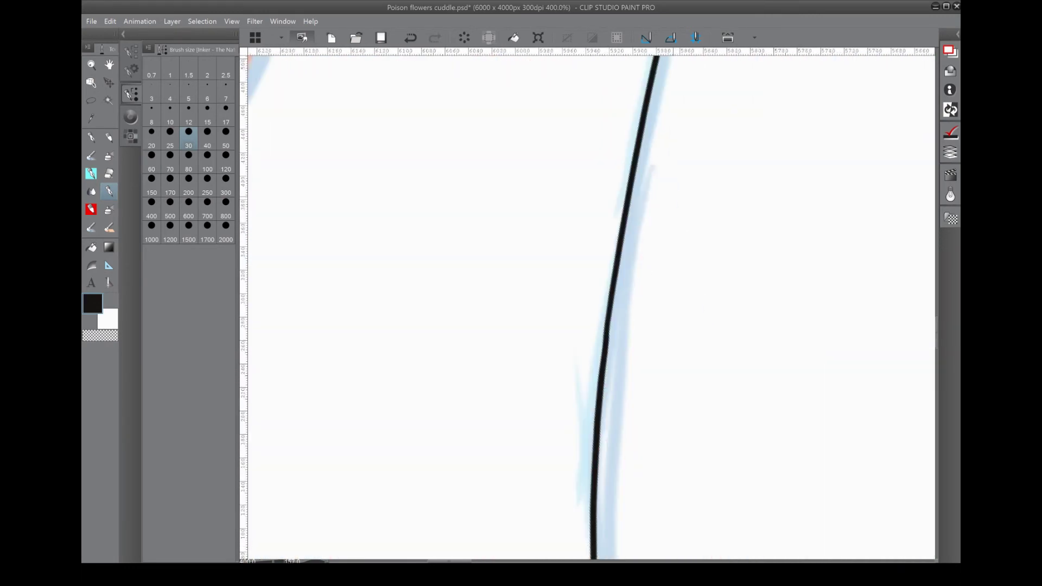
pyautogui.scroll(-10, 583, 230)
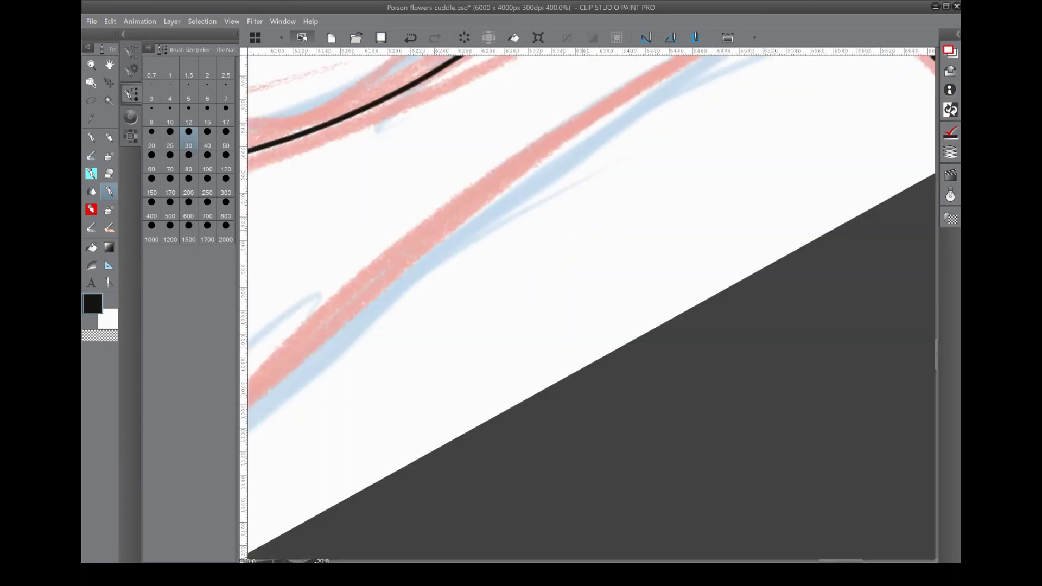
# Ink the sofa's front seat edge below the spiky-haired character and start its continuation beyond the leg.
pyautogui.scroll(-10, 319, 392)
pyautogui.hscroll(-5, 319, 391)
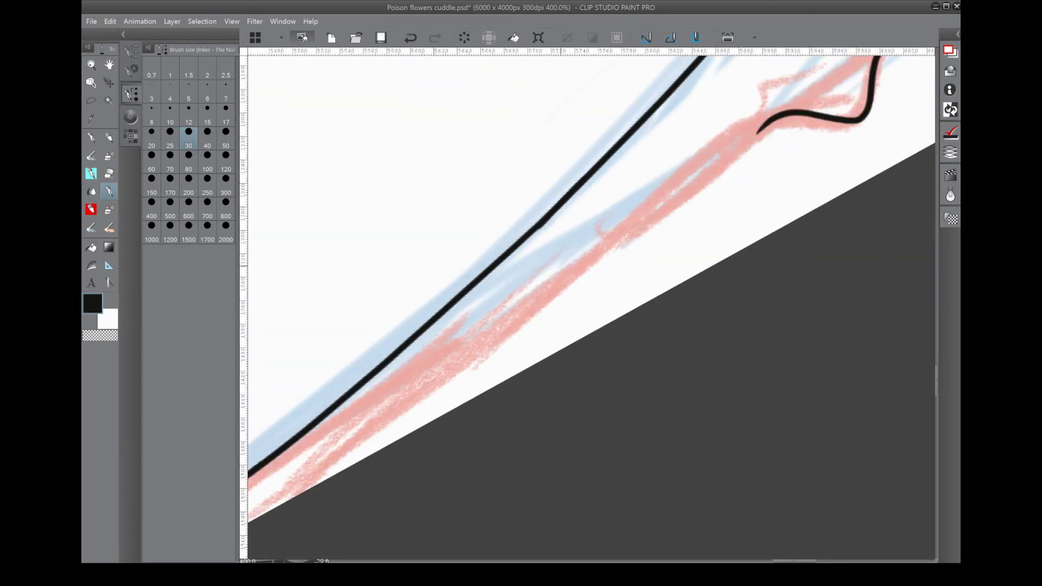
pyautogui.scroll(-10, 452, 304)
pyautogui.hscroll(-10, 452, 304)
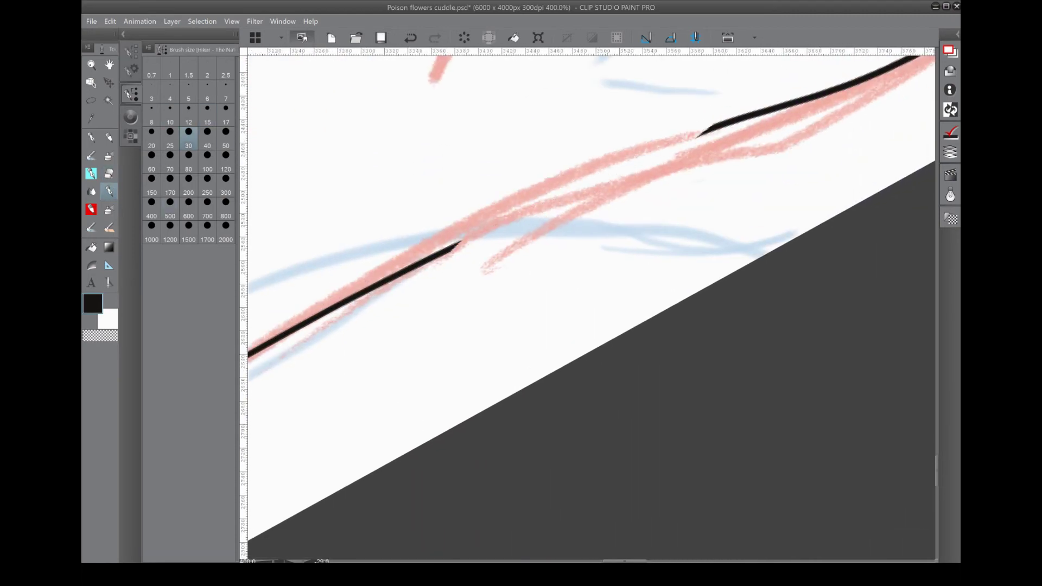
pyautogui.moveTo(459, 243); pyautogui.dragTo(411, 333)
pyautogui.moveTo(593, 190); pyautogui.dragTo(399, 406)
# Carry the inked front seat edge along the red sketch beneath the skirt and extended leg, redoing a misplaced stroke.
pyautogui.scroll(-10, 743, 64)
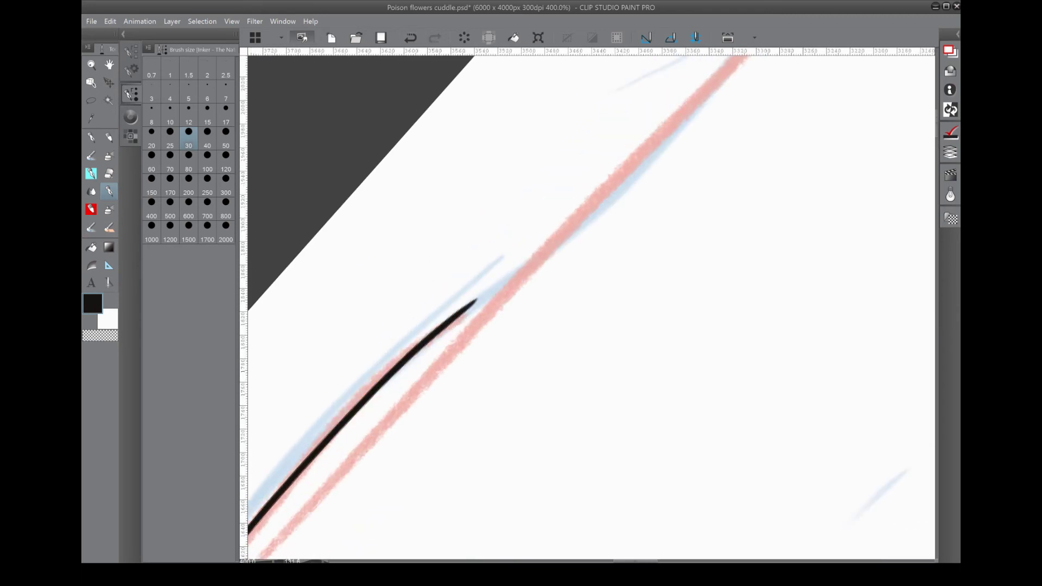
pyautogui.moveTo(455, 332)
pyautogui.mouseDown()
pyautogui.moveTo(385, 217)
pyautogui.moveTo(446, 174)
pyautogui.moveTo(521, 157)
pyautogui.moveTo(586, 163)
pyautogui.mouseUp()
pyautogui.moveTo(868, 96)
pyautogui.mouseDown()
pyautogui.moveTo(563, 243)
pyautogui.moveTo(586, 261)
pyautogui.moveTo(521, 217)
pyautogui.moveTo(584, 260)
pyautogui.moveTo(538, 271)
pyautogui.moveTo(598, 228)
pyautogui.moveTo(542, 272)
pyautogui.mouseUp()
pyautogui.moveTo(360, 373); pyautogui.dragTo(442, 315)
pyautogui.moveTo(372, 559)
pyautogui.mouseDown()
pyautogui.moveTo(430, 361)
pyautogui.moveTo(747, 91)
pyautogui.mouseUp()
pyautogui.hotkey('ctrl', 'z')
pyautogui.moveTo(341, 558)
pyautogui.mouseDown()
pyautogui.moveTo(713, 104)
pyautogui.moveTo(597, 245)
pyautogui.mouseUp()
pyautogui.moveTo(357, 318); pyautogui.dragTo(620, 124)
# Ink the backrest's top edge on both sides of the spiky-haired character's head, stopping at the hair outline.
pyautogui.press('e')
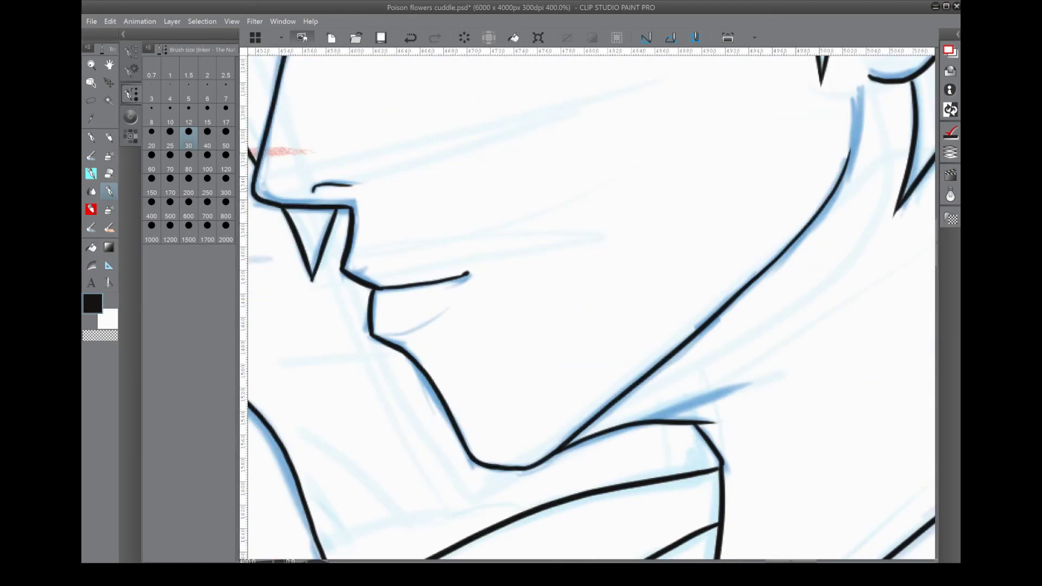
pyautogui.press('e')
pyautogui.moveTo(543, 220); pyautogui.dragTo(396, 277)
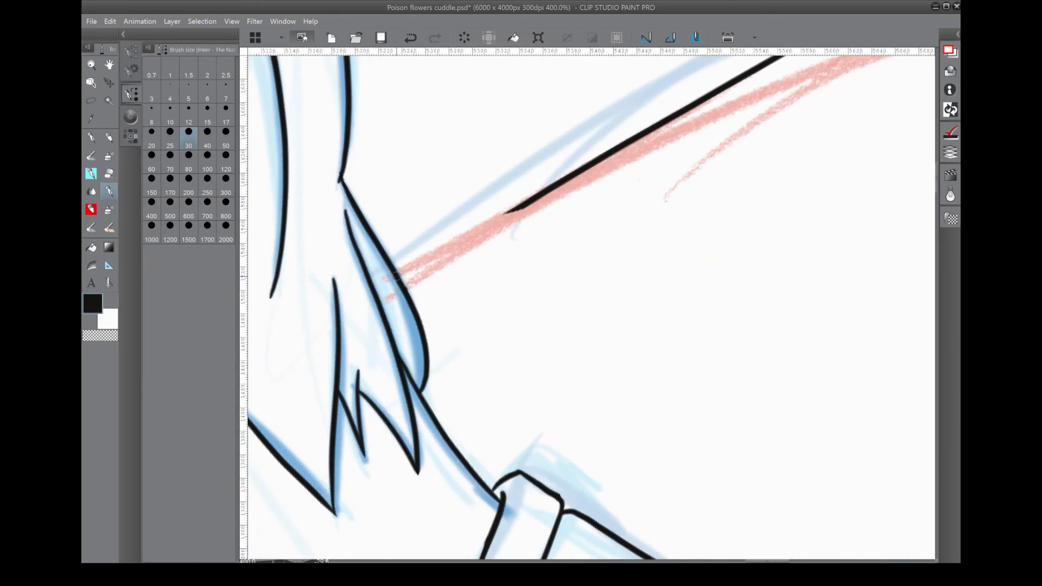
pyautogui.moveTo(536, 197); pyautogui.dragTo(883, 37)
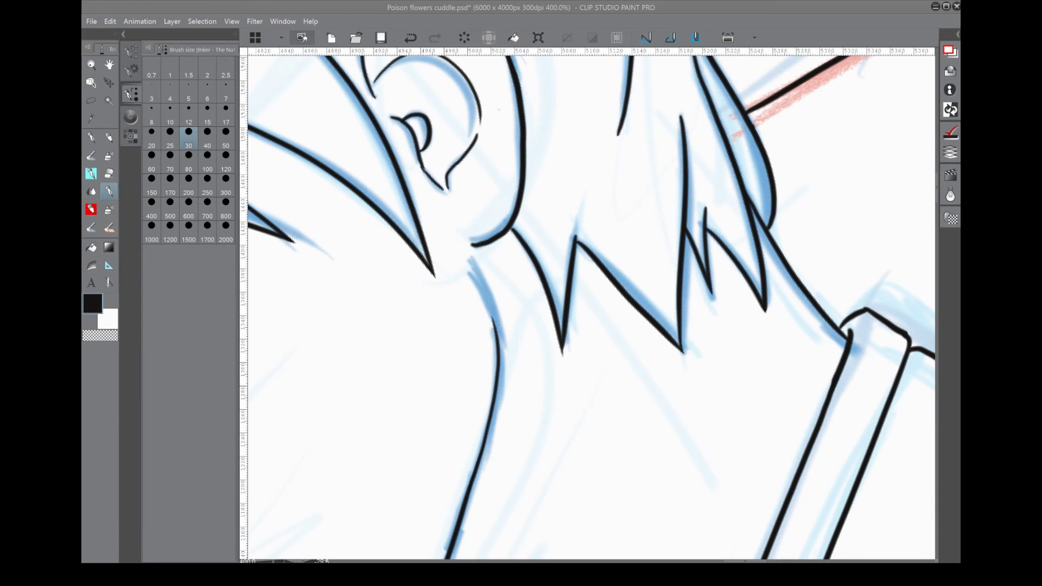
pyautogui.moveTo(283, 510); pyautogui.dragTo(601, 196)
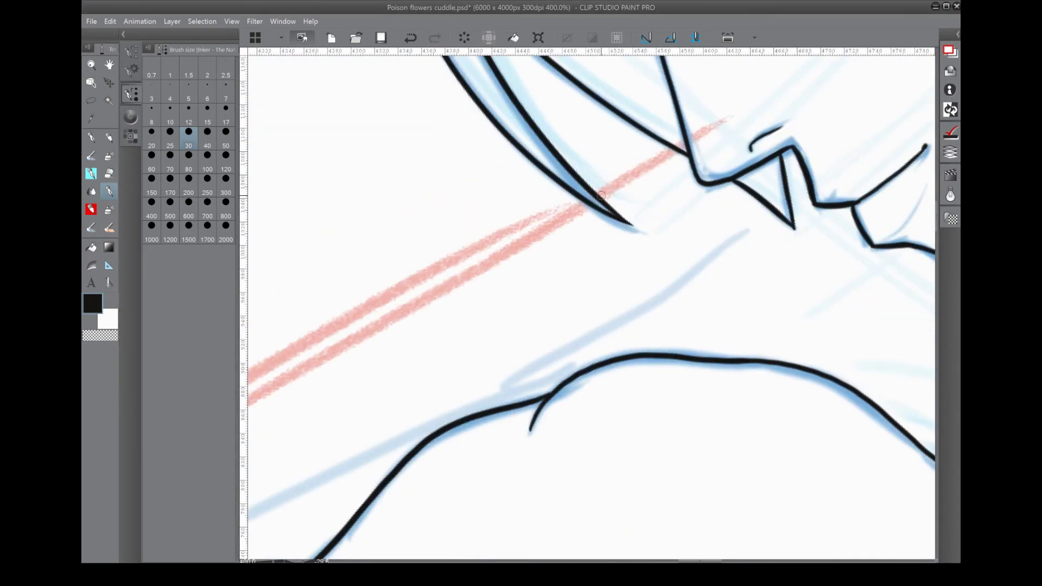
pyautogui.moveTo(673, 104)
pyautogui.mouseDown()
pyautogui.moveTo(760, 163)
pyautogui.moveTo(651, 271)
pyautogui.moveTo(489, 380)
pyautogui.moveTo(380, 326)
pyautogui.moveTo(308, 411)
pyautogui.moveTo(475, 264)
pyautogui.mouseUp()
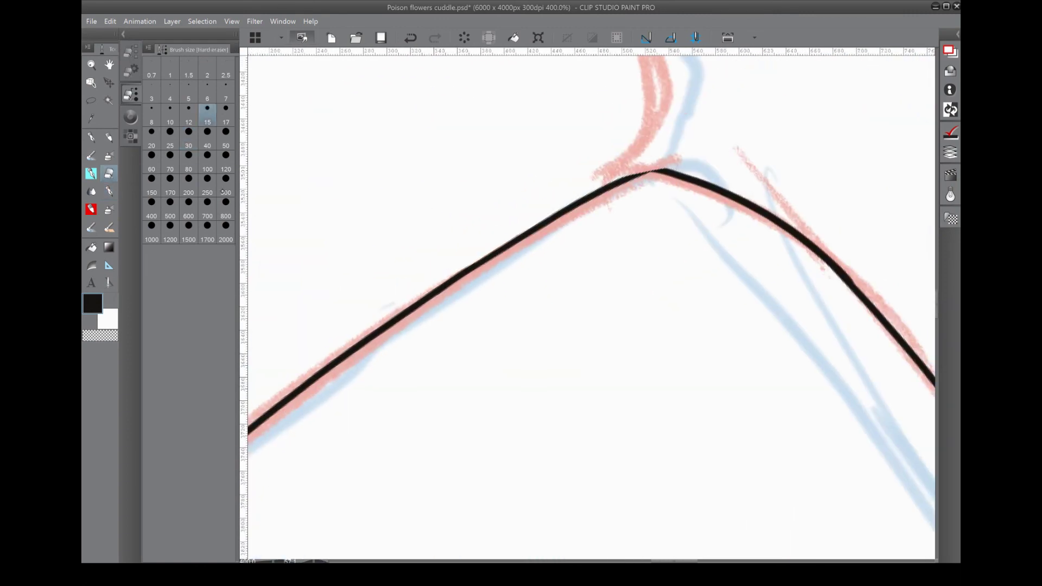
# Tidy the line ends and ink the rounded corner of the backrest cushion where it meets the vertical seam.
pyautogui.moveTo(642, 156)
pyautogui.mouseDown()
pyautogui.moveTo(461, 326)
pyautogui.moveTo(326, 380)
pyautogui.moveTo(380, 326)
pyautogui.moveTo(516, 261)
pyautogui.moveTo(551, 258)
pyautogui.mouseUp()
pyautogui.press('e')
pyautogui.press('p')
pyautogui.moveTo(380, 360); pyautogui.dragTo(701, 124)
pyautogui.moveTo(713, 57); pyautogui.dragTo(532, 228)
pyautogui.hotkey('ctrl', 'z')
pyautogui.moveTo(366, 407)
pyautogui.mouseDown()
pyautogui.moveTo(662, 150)
pyautogui.moveTo(706, 95)
pyautogui.moveTo(597, 217)
pyautogui.mouseUp()
# Ink more of the sofa cushion outlines along the red sketch, undoing a misplaced stroke.
pyautogui.moveTo(393, 85); pyautogui.dragTo(489, 209)
pyautogui.moveTo(503, 379)
pyautogui.mouseDown()
pyautogui.moveTo(370, 298)
pyautogui.moveTo(488, 380)
pyautogui.mouseUp()
pyautogui.moveTo(378, 378)
pyautogui.mouseDown()
pyautogui.moveTo(489, 407)
pyautogui.moveTo(358, 377)
pyautogui.moveTo(250, 556)
pyautogui.mouseUp()
pyautogui.moveTo(408, 357)
pyautogui.mouseDown()
pyautogui.moveTo(248, 507)
pyautogui.moveTo(692, 105)
pyautogui.moveTo(395, 381)
pyautogui.mouseUp()
pyautogui.hotkey('ctrl', 'z')
pyautogui.press('e')
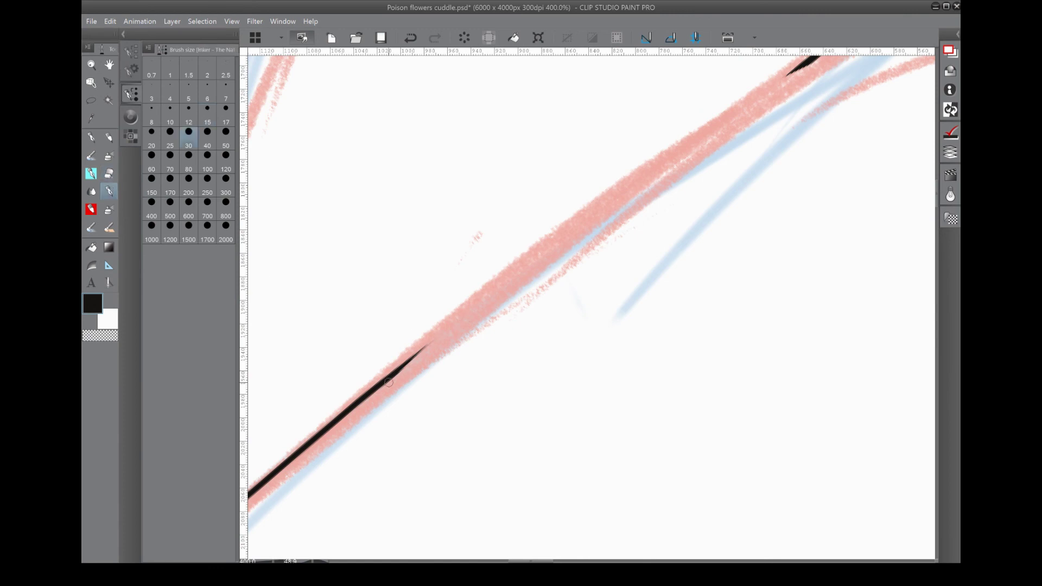
# Close the gap in the sofa outline and ink the backrest's top edge from the canvas border above the foot-side pillow.
pyautogui.moveTo(808, 63)
pyautogui.mouseDown()
pyautogui.moveTo(598, 272)
pyautogui.moveTo(434, 380)
pyautogui.mouseUp()
pyautogui.press('e')
pyautogui.moveTo(597, 272); pyautogui.dragTo(461, 353)
pyautogui.moveTo(307, 500); pyautogui.dragTo(740, 63)
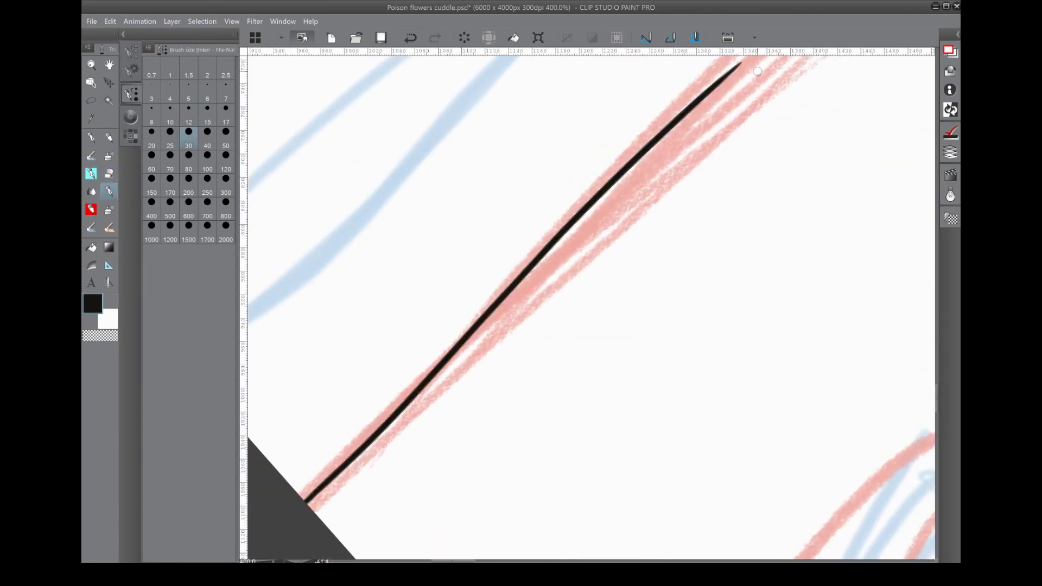
pyautogui.moveTo(489, 272); pyautogui.dragTo(598, 326)
pyautogui.moveTo(597, 217); pyautogui.dragTo(435, 380)
# Ink the top edge and rounded upper corner of the pillow by the feet and start its side.
pyautogui.moveTo(597, 271); pyautogui.dragTo(461, 353)
pyautogui.moveTo(288, 453); pyautogui.dragTo(630, 92)
pyautogui.moveTo(489, 271); pyautogui.dragTo(543, 244)
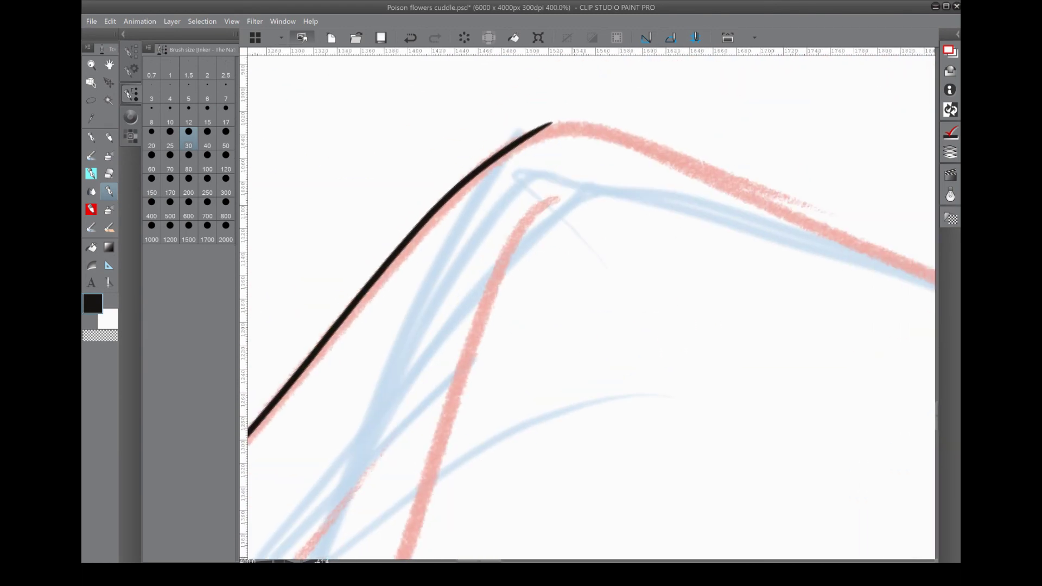
pyautogui.moveTo(597, 271); pyautogui.dragTo(462, 352)
pyautogui.moveTo(348, 380); pyautogui.dragTo(667, 68)
pyautogui.moveTo(489, 271); pyautogui.dragTo(597, 326)
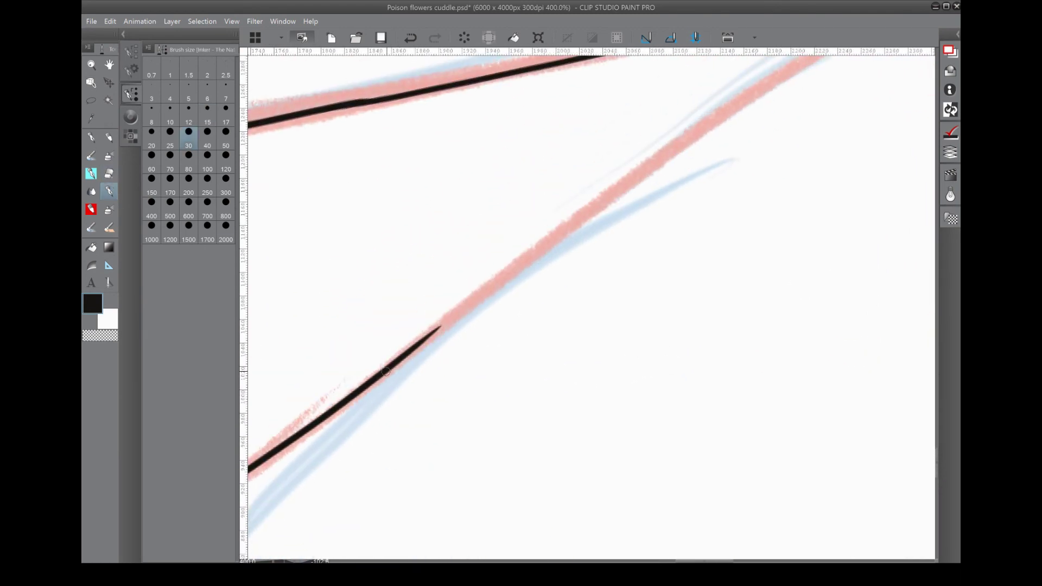
# Ink the foot-side pillow's long side around its lower corner to meet the extended leg.
pyautogui.moveTo(385, 370); pyautogui.dragTo(536, 245)
pyautogui.moveTo(597, 271); pyautogui.dragTo(461, 353)
pyautogui.moveTo(499, 152); pyautogui.dragTo(665, 326)
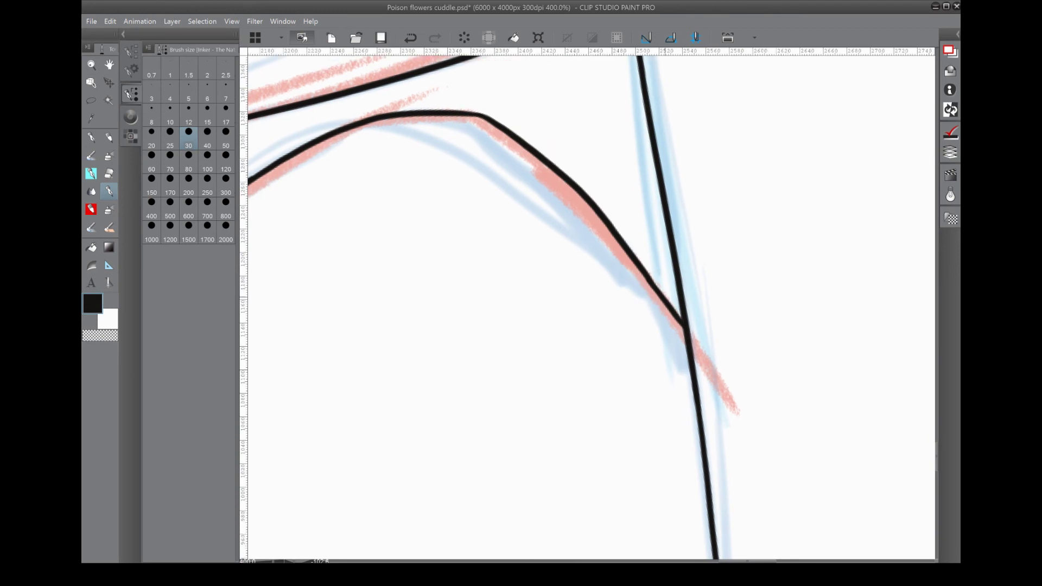
# Ink the remaining sofa seam and pillow fold lines around the extended leg.
pyautogui.moveTo(488, 271); pyautogui.dragTo(598, 326)
pyautogui.moveTo(597, 272); pyautogui.dragTo(461, 353)
pyautogui.moveTo(349, 437); pyautogui.dragTo(749, 83)
pyautogui.moveTo(314, 325); pyautogui.dragTo(535, 221)
# Hide Layer 04, Layer 03, Layer 02 -1 and Layer 02 to show only the black line art.
pyautogui.scroll(-4, 592, 304)
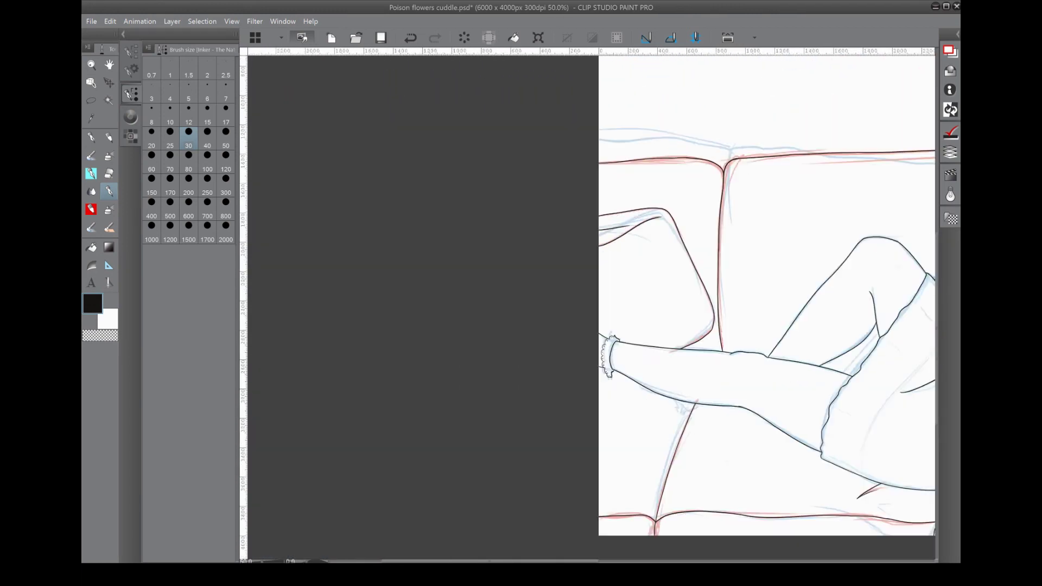
pyautogui.scroll(-2, 592, 266)
pyautogui.click(951, 152)
pyautogui.click(799, 296)
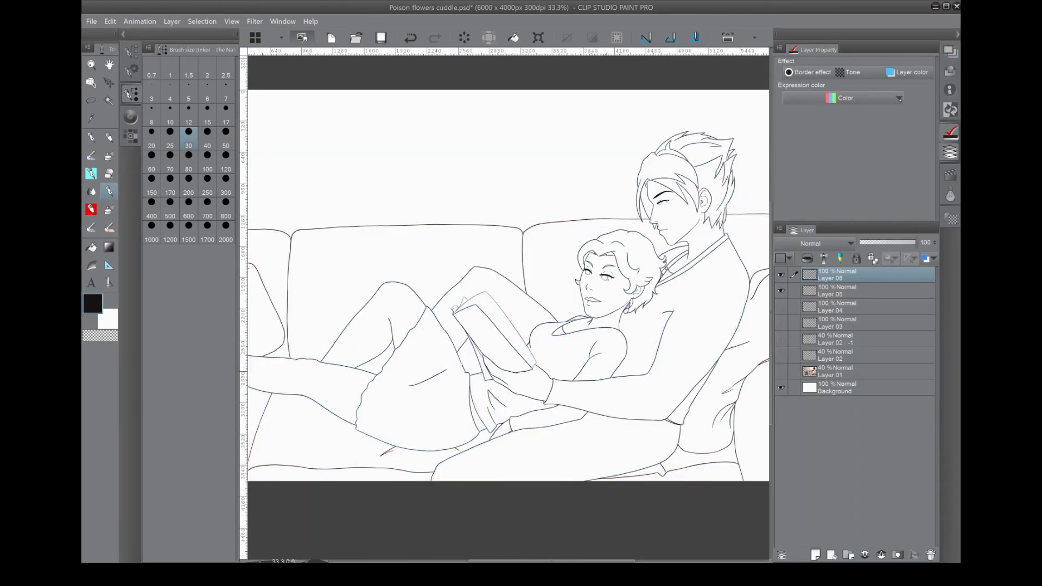
pyautogui.click(950, 152)
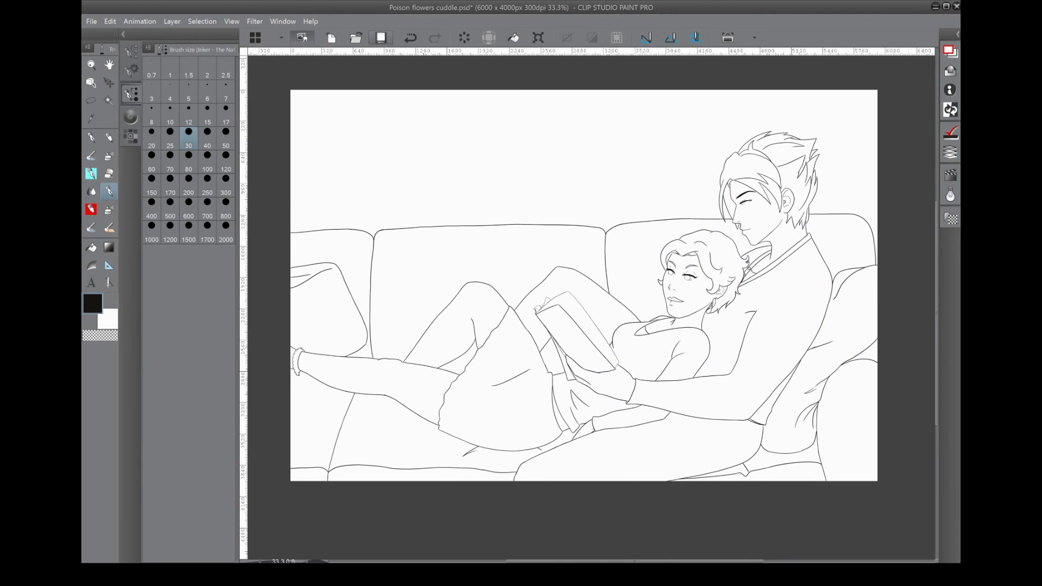